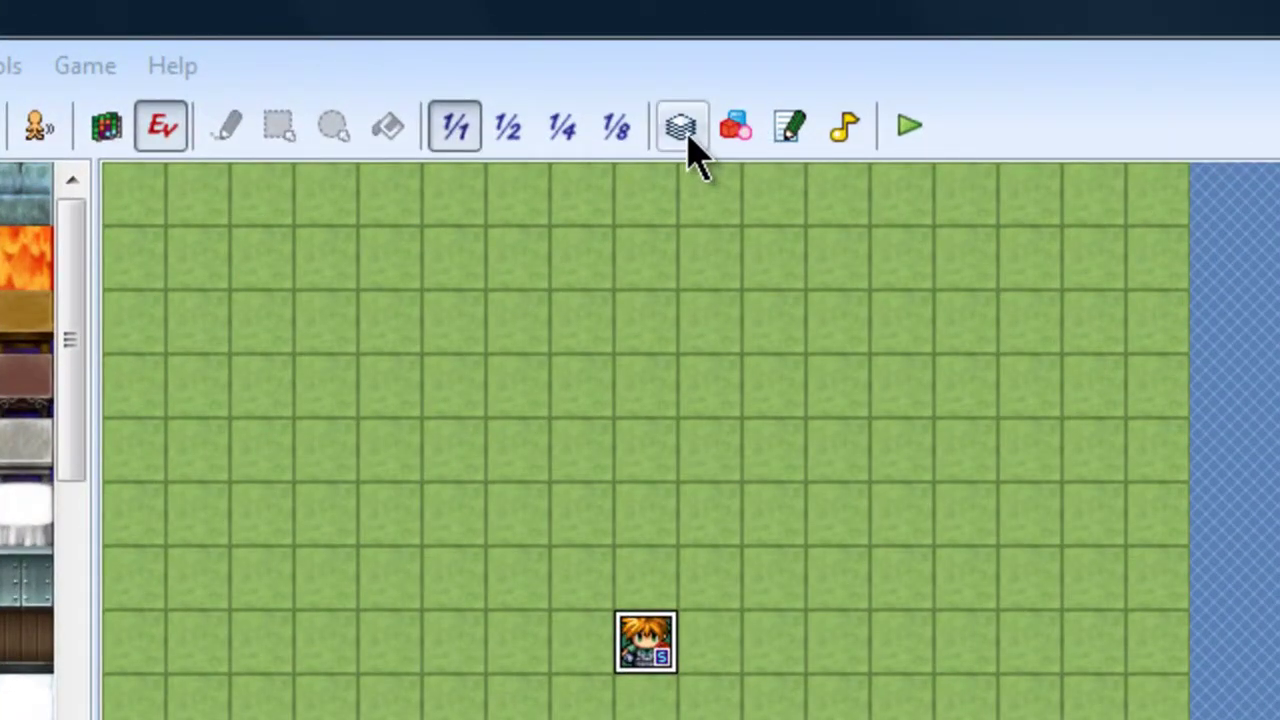
Step: Open the Database window from the toolbar, starting on the Items tab
left_click(686, 134)
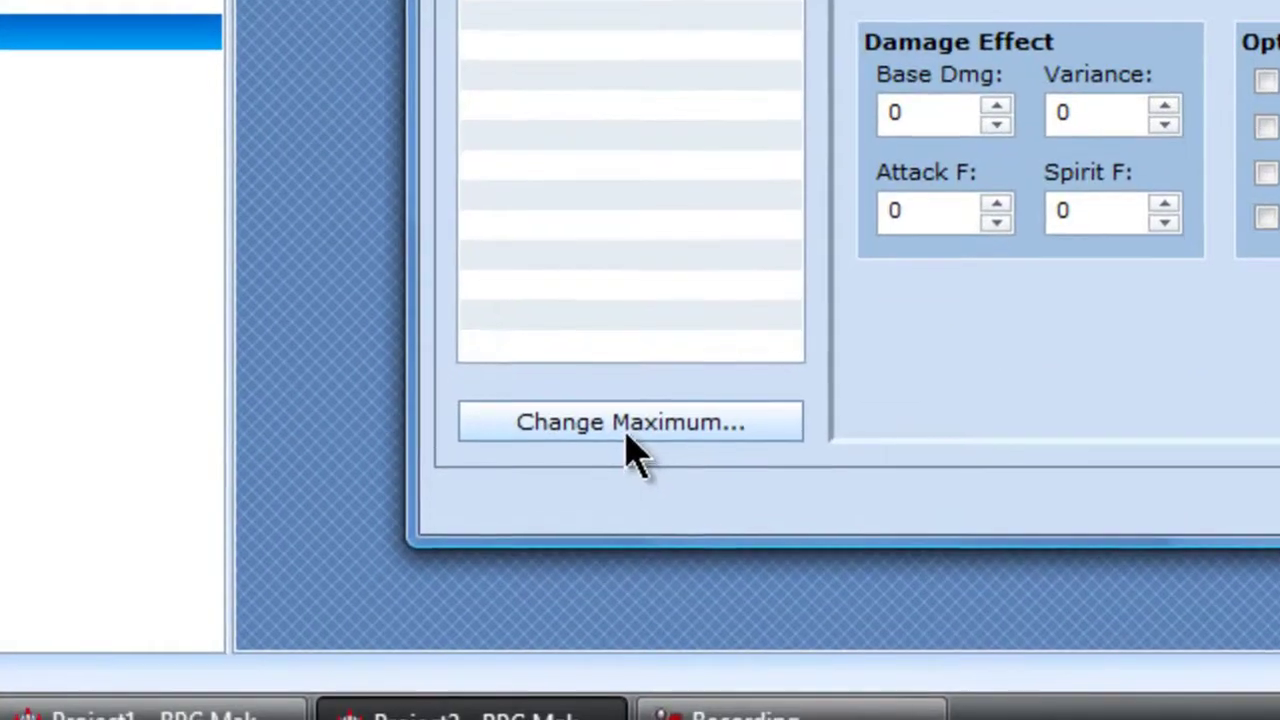
Step: Raise the maximum number of items to 24
left_click(295, 664)
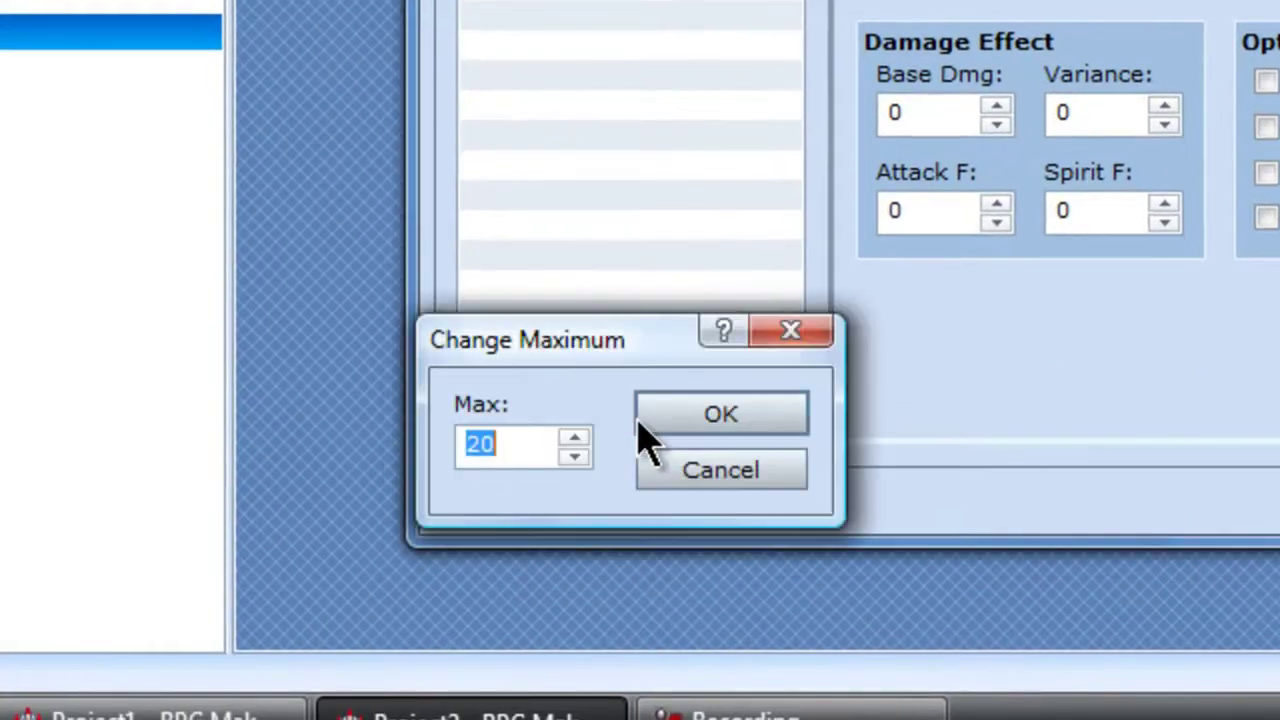
left_click(584, 437)
left_click(584, 437)
left_click(584, 437)
left_click(584, 437)
left_click(694, 425)
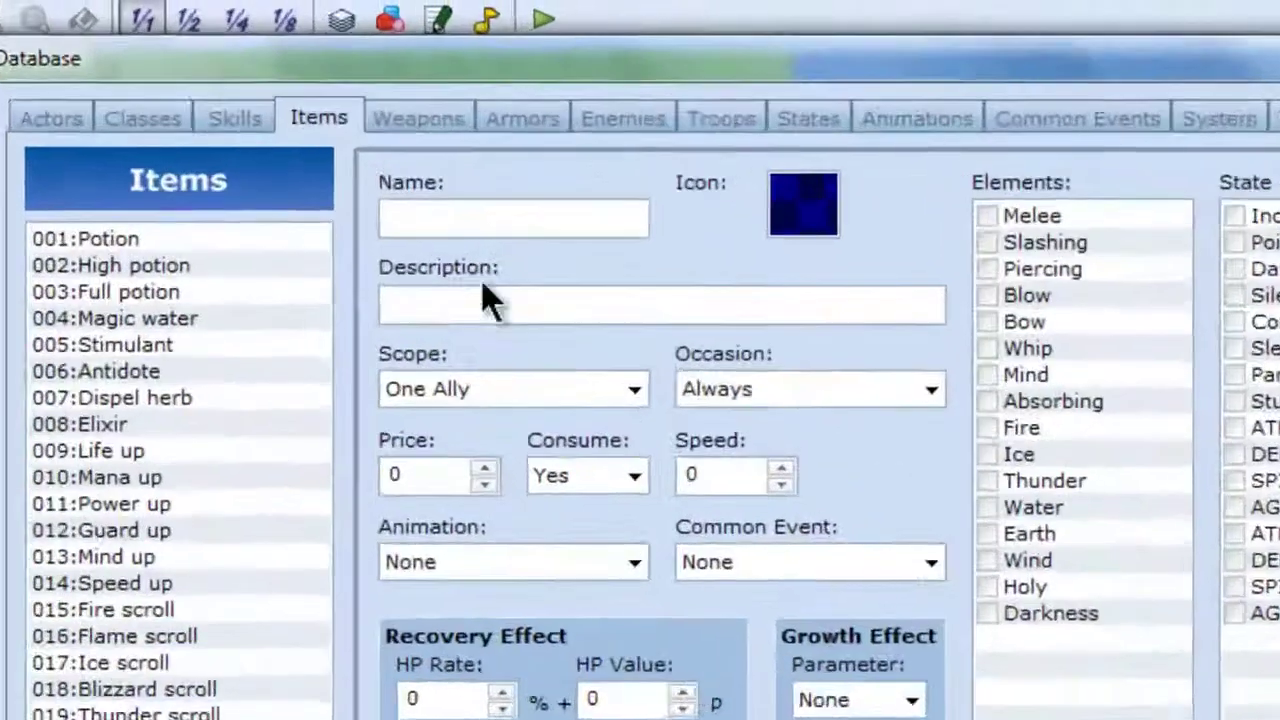
Step: Name item 021 'Gas' and bring up its icon choices
left_click(484, 218)
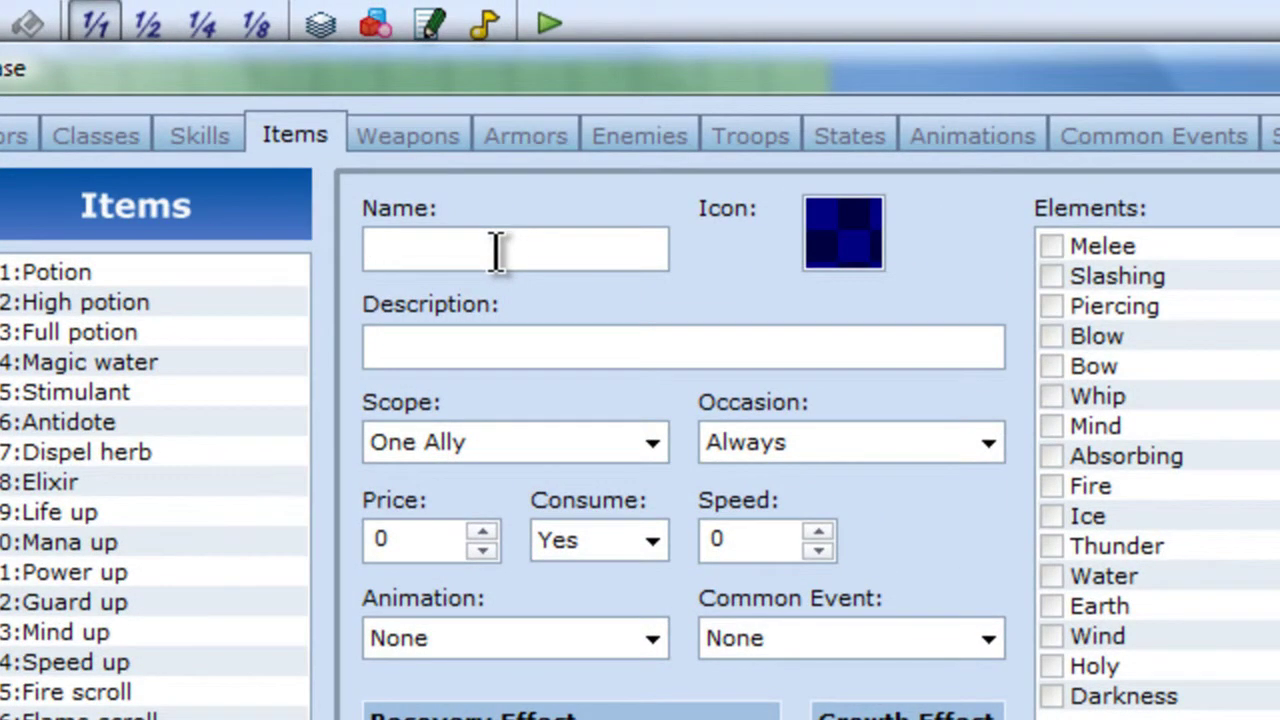
type("Gas")
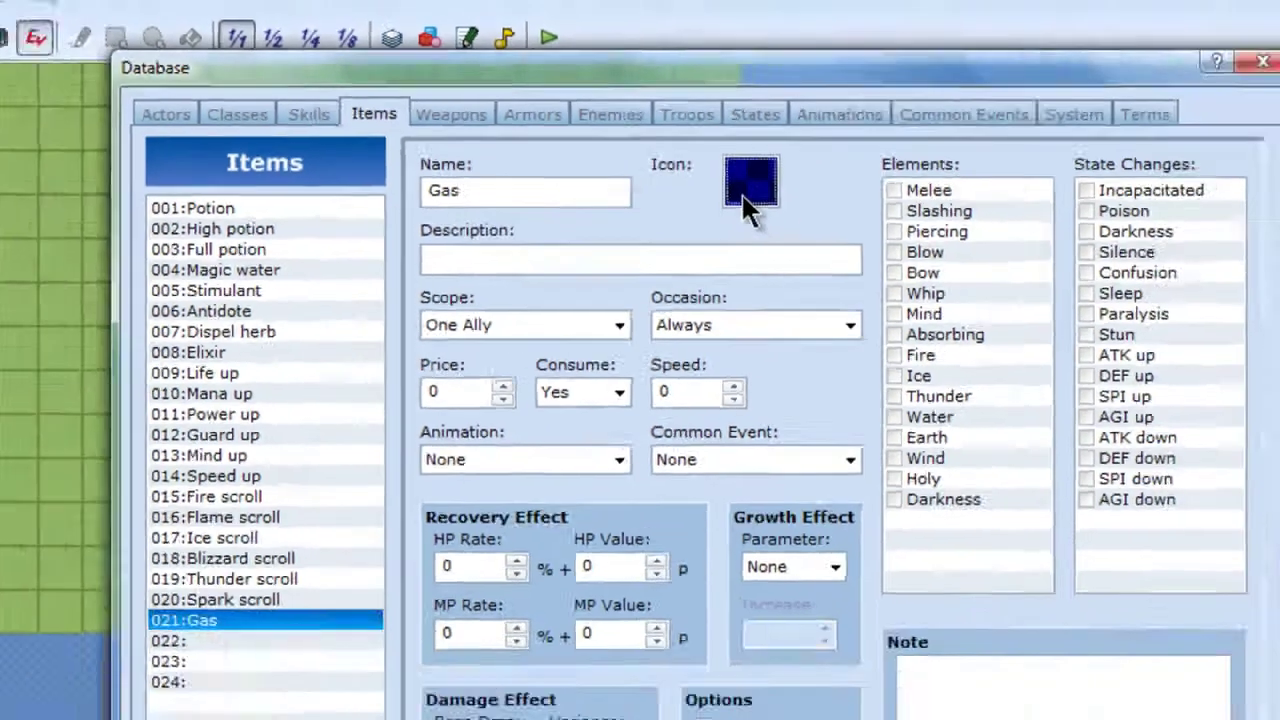
double_click(748, 183)
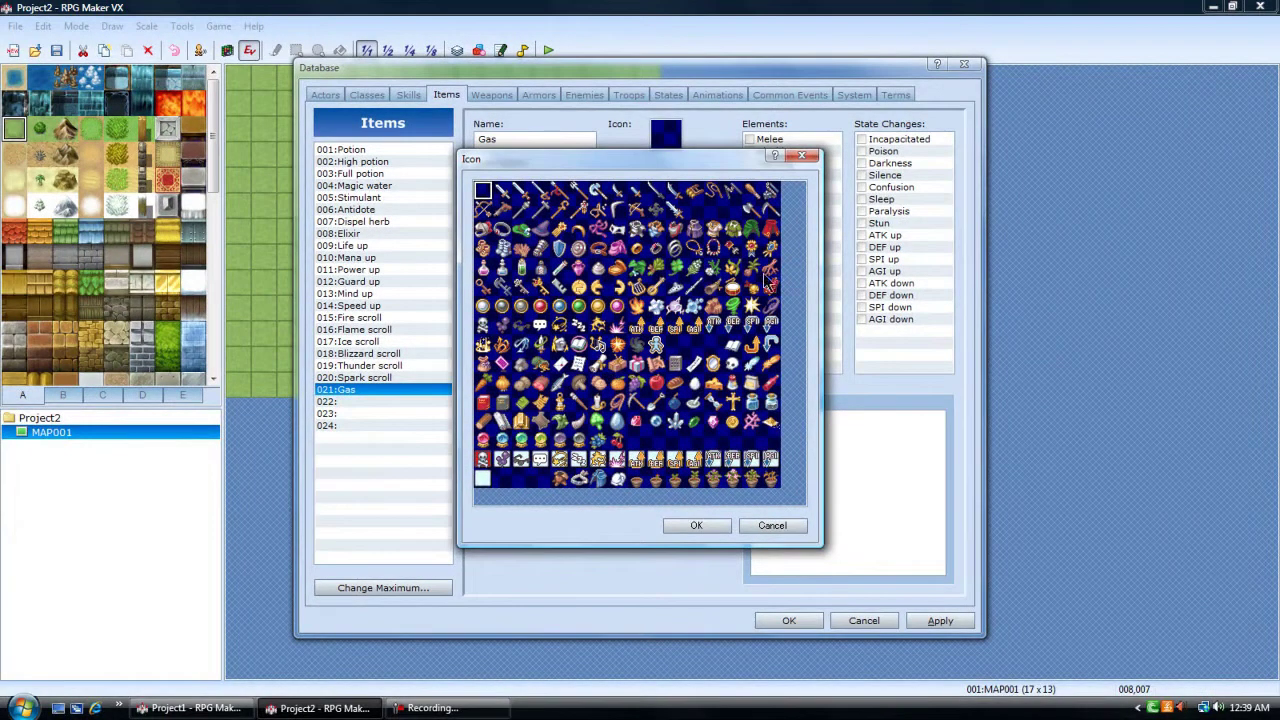
Step: Close the icon picker and Database, and start an import into Graphics/System in the Resource Manager
left_click(806, 157)
left_click(789, 620)
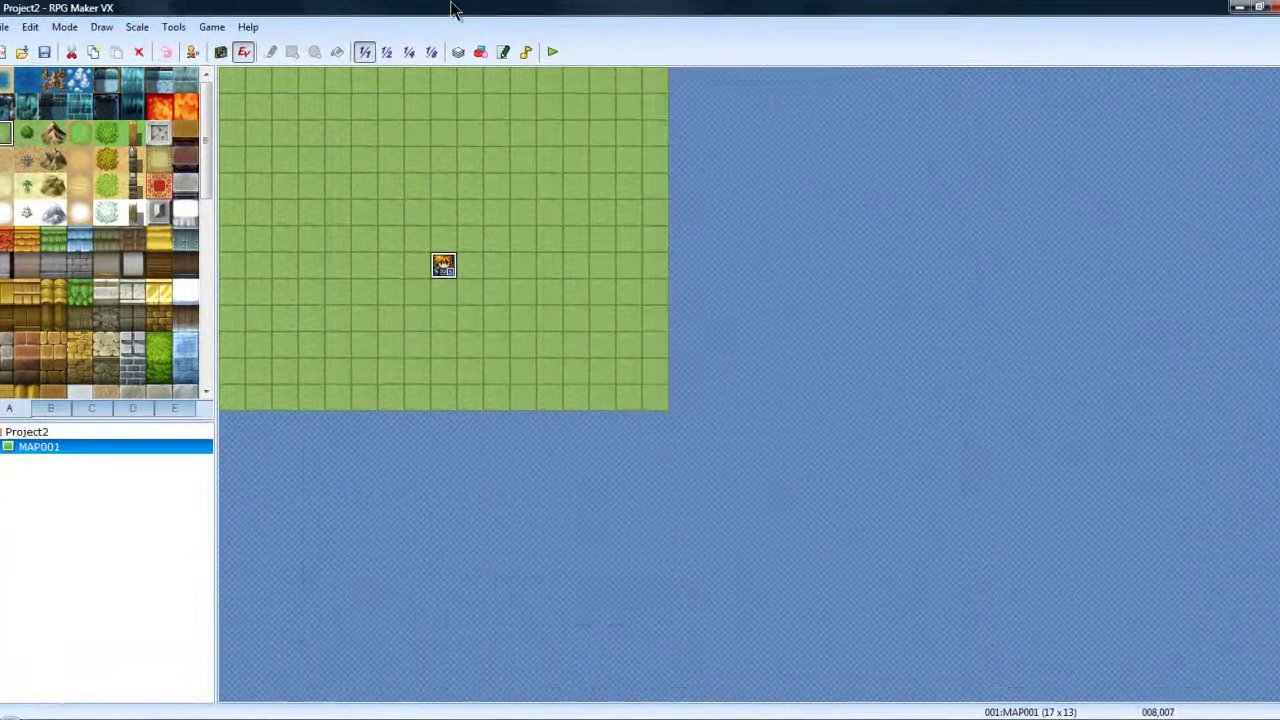
left_click(535, 103)
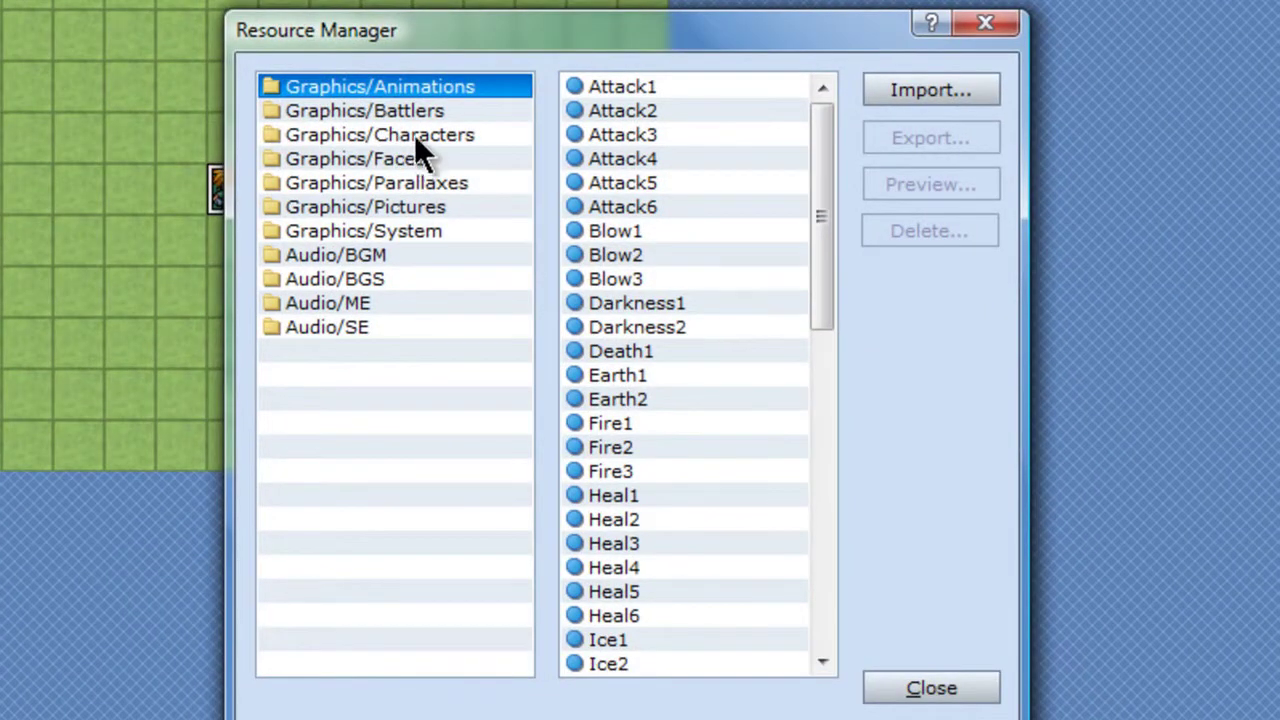
left_click(407, 228)
left_click(966, 90)
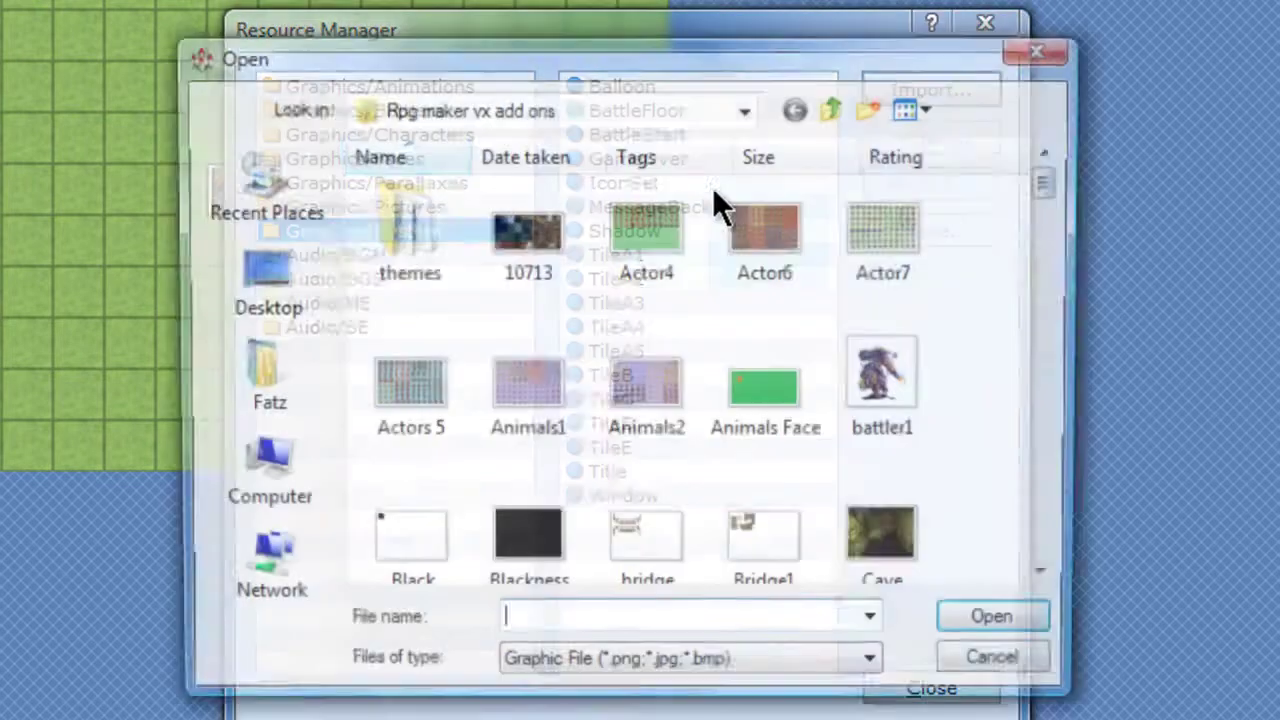
Step: Import the IconSet image with purple as the transparent colour
scroll(637, 330, "down", 15)
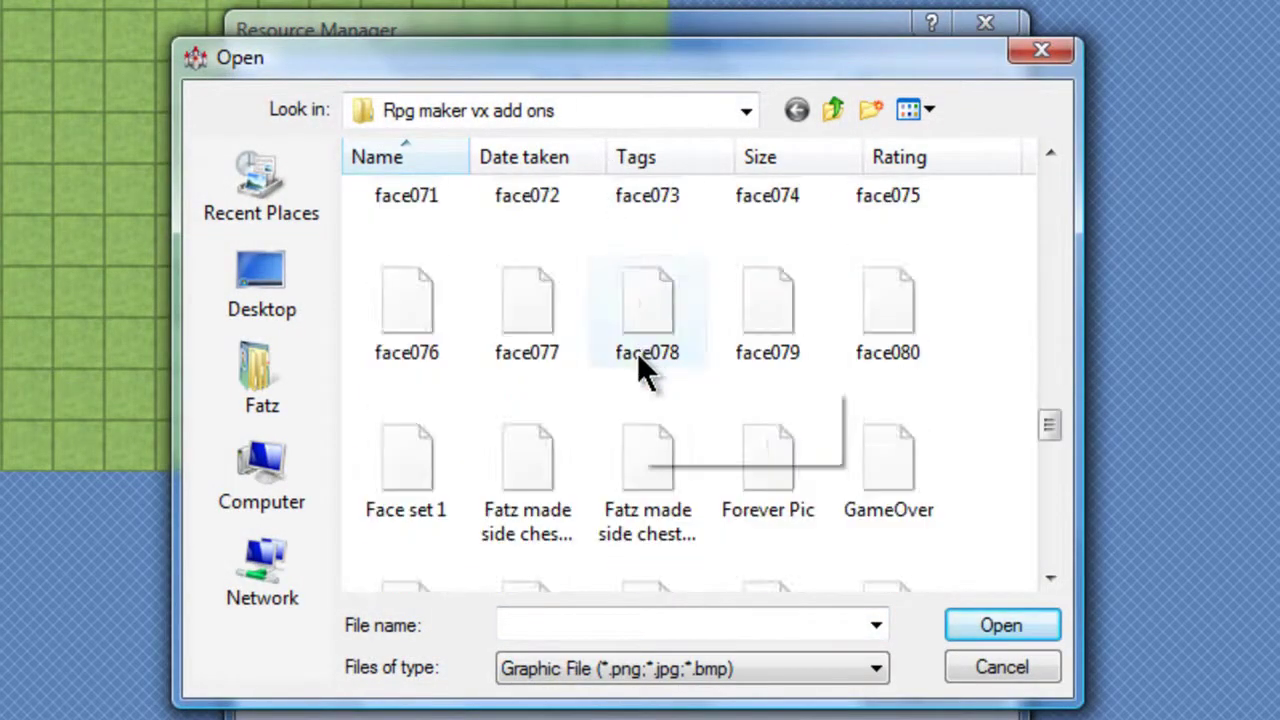
scroll(698, 404, "down", 3)
scroll(690, 380, "up", 2)
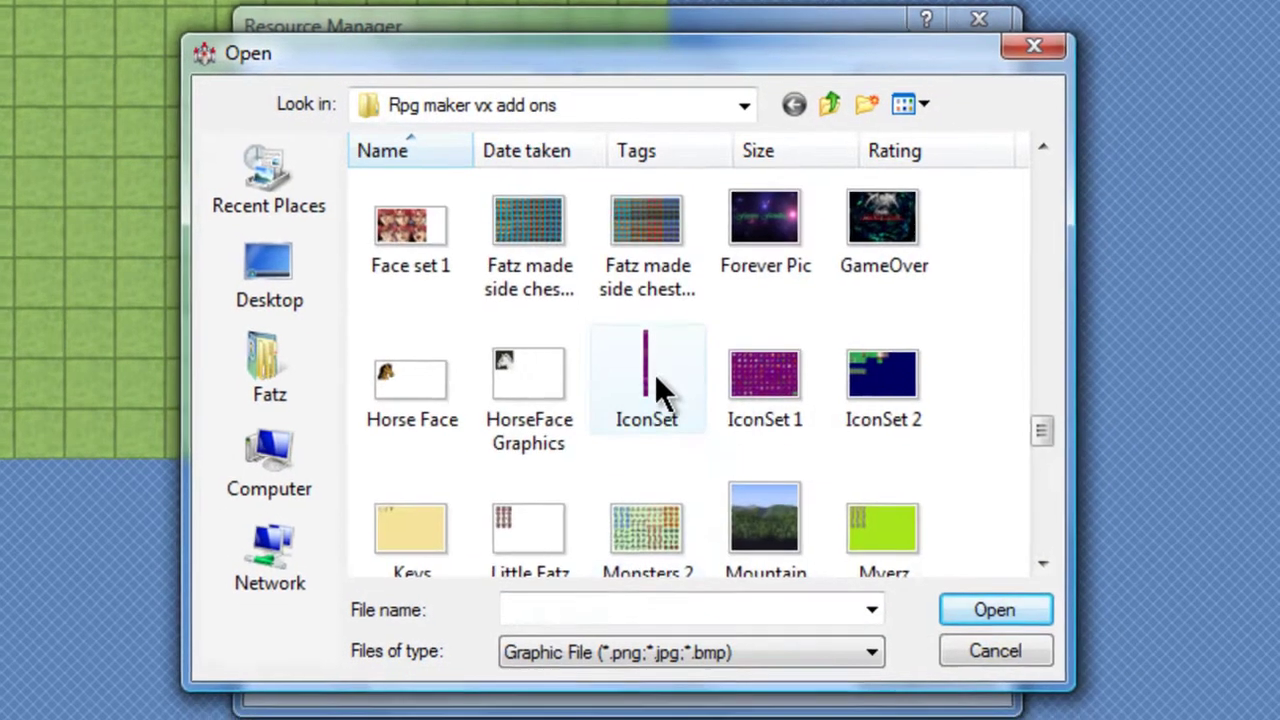
double_click(654, 373)
left_click(572, 248)
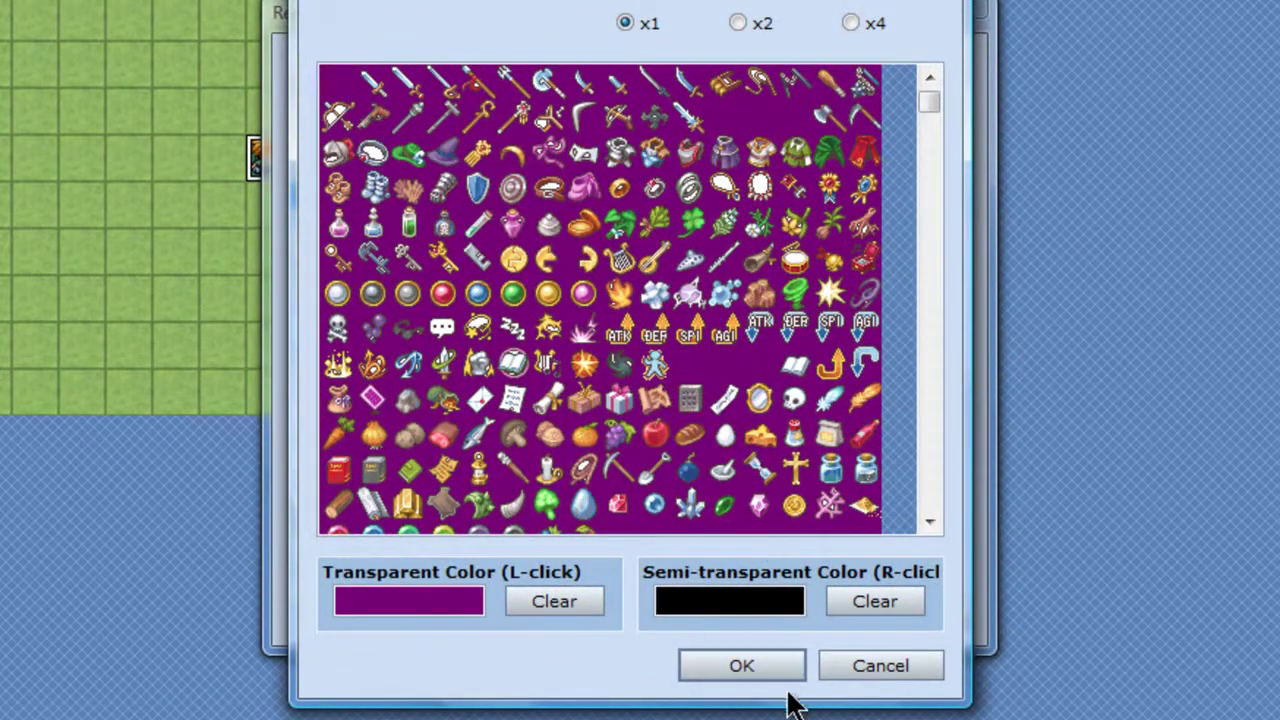
left_click(747, 660)
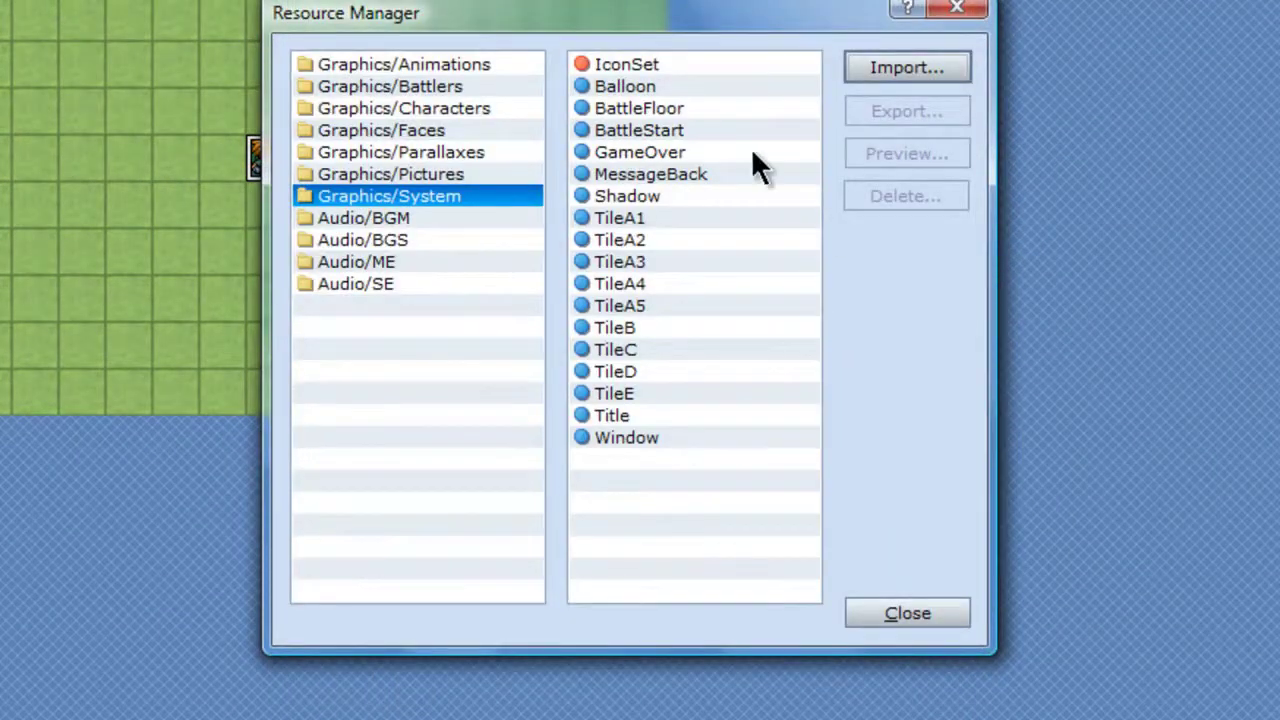
left_click(915, 614)
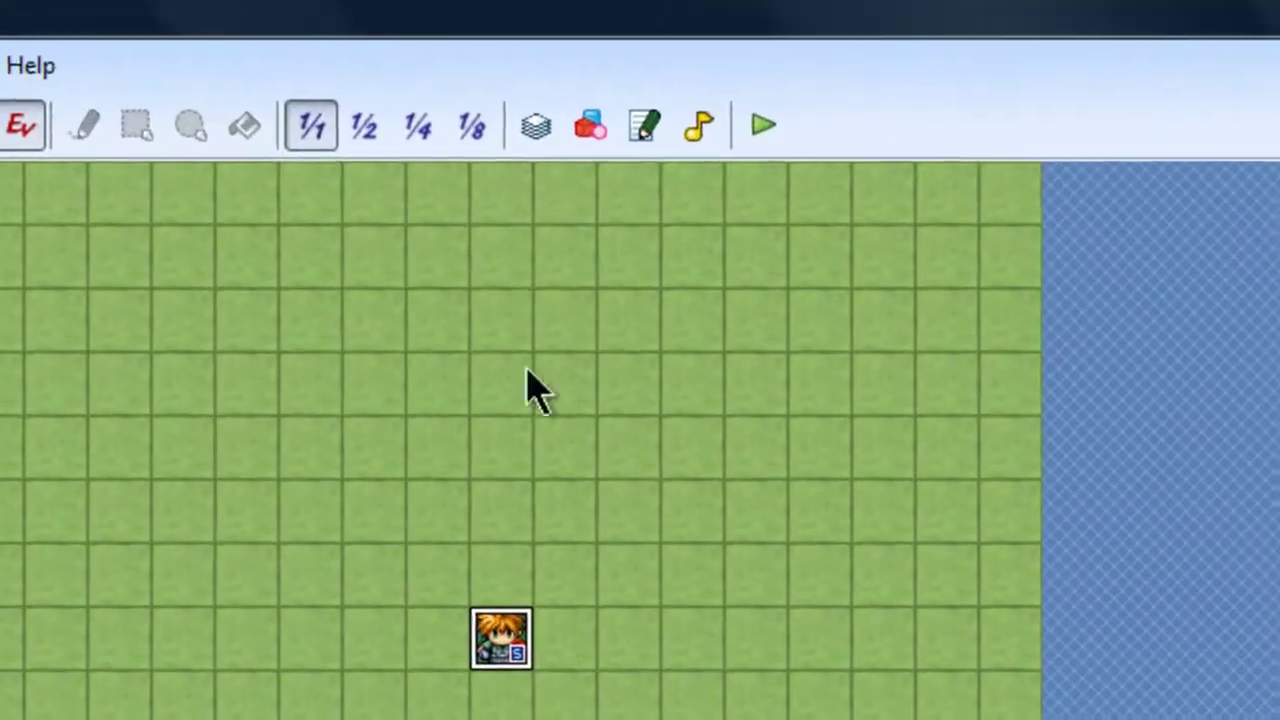
Step: Reopen the Database and give Gas the red gas can icon
left_click(535, 125)
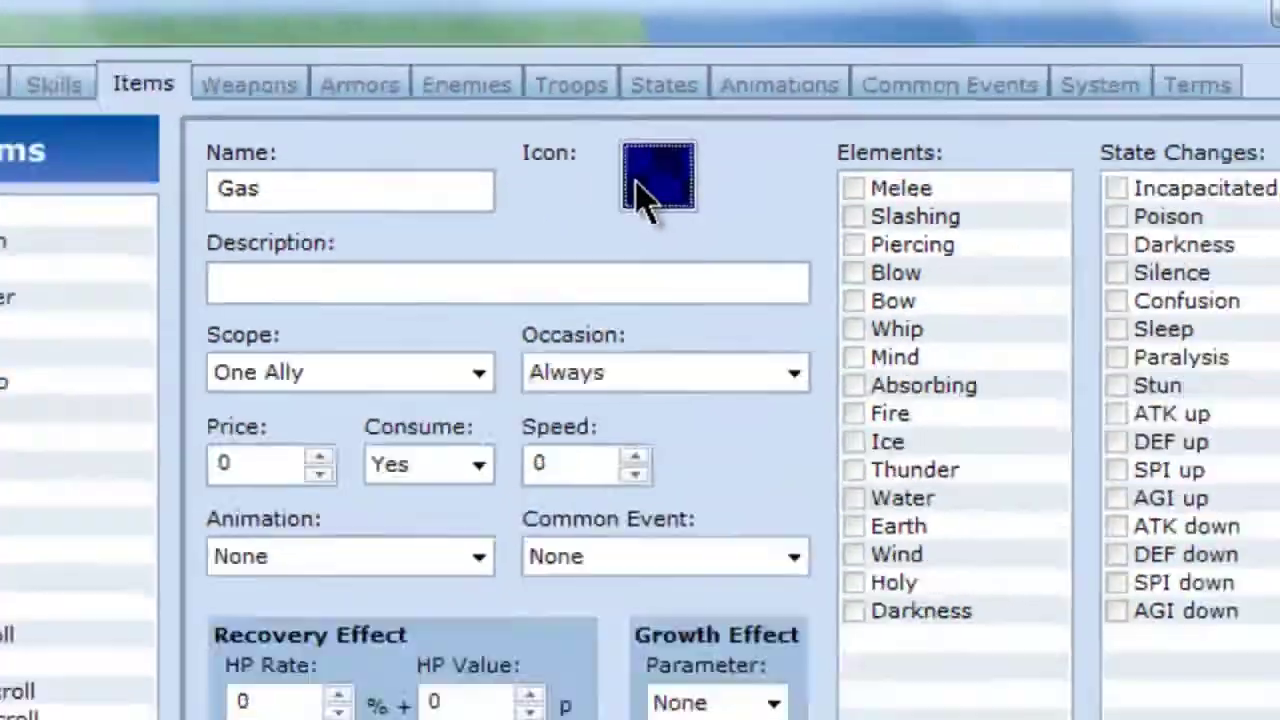
left_click(640, 190)
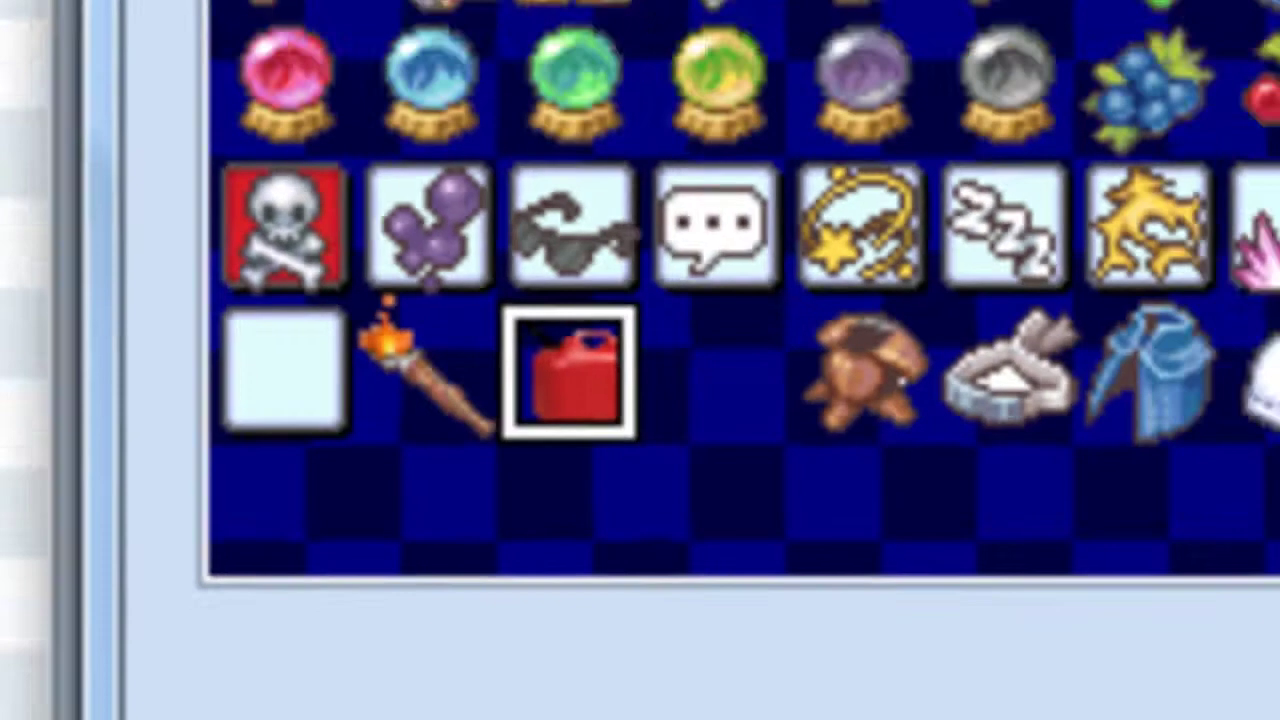
double_click(672, 530)
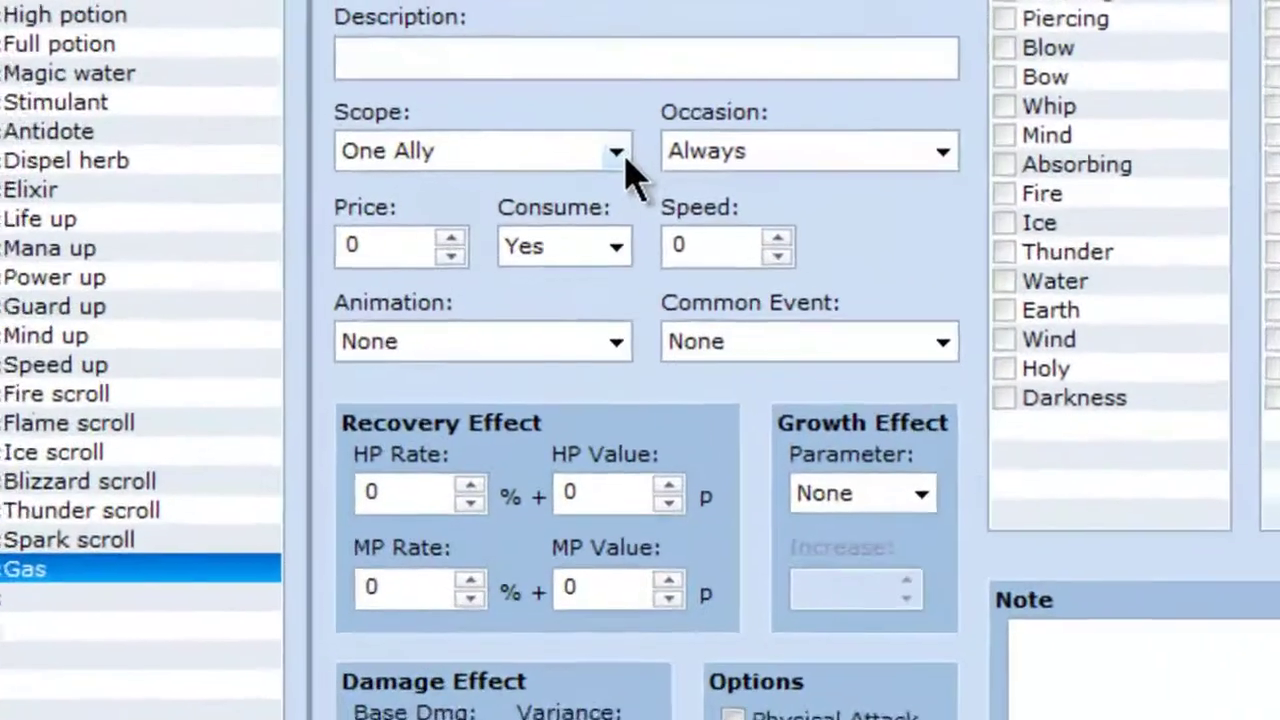
Step: Set Gas to Scope None, Occasion Never and Consume No, and apply
left_click(576, 196)
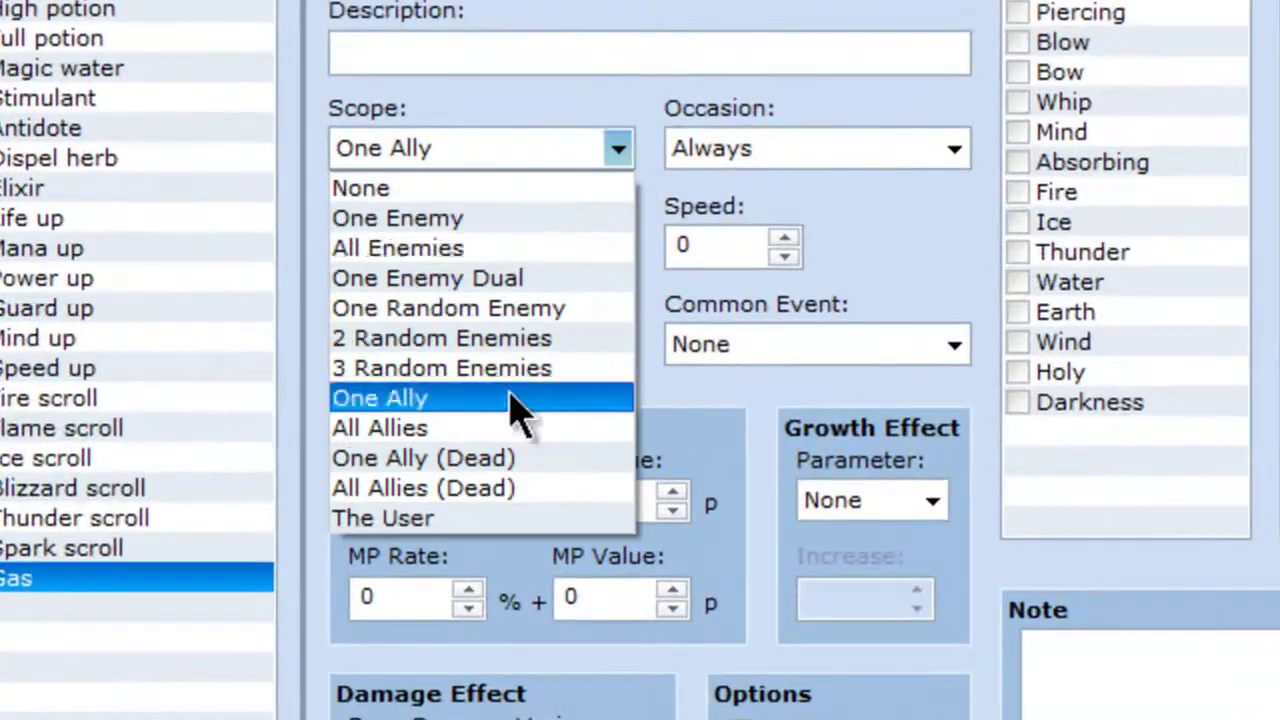
left_click(415, 190)
left_click(954, 152)
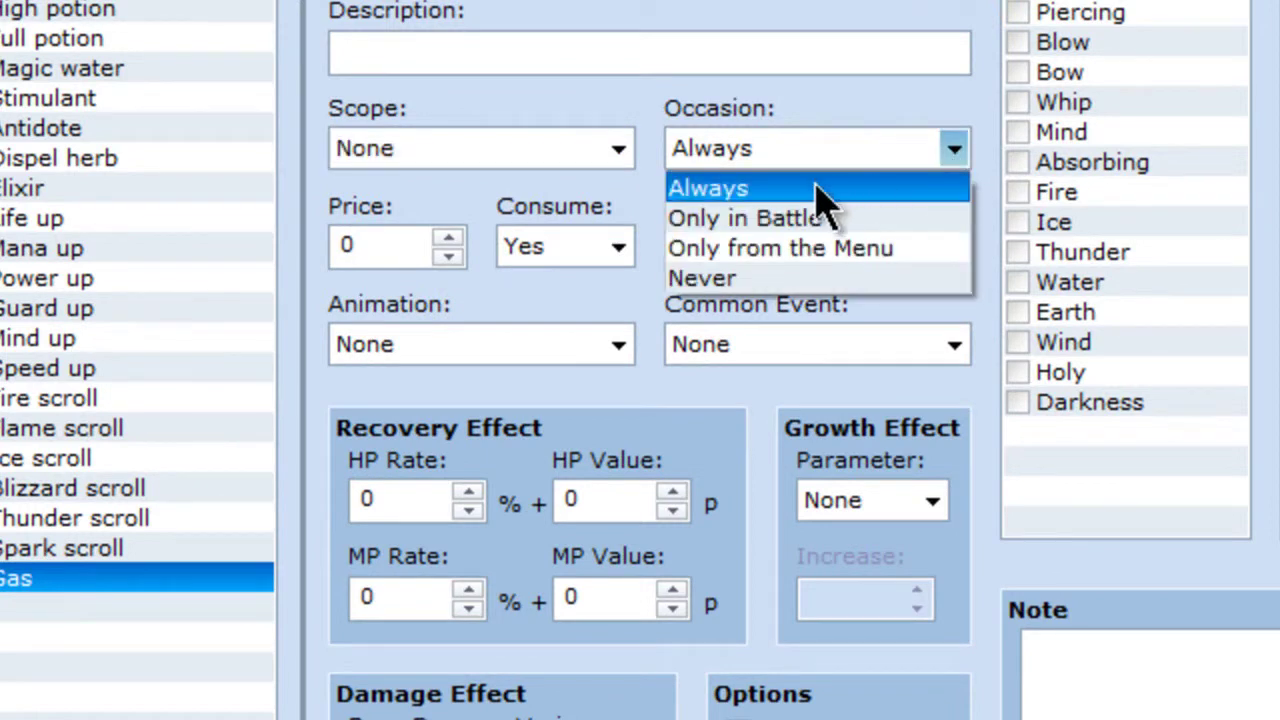
left_click(700, 279)
left_click(615, 248)
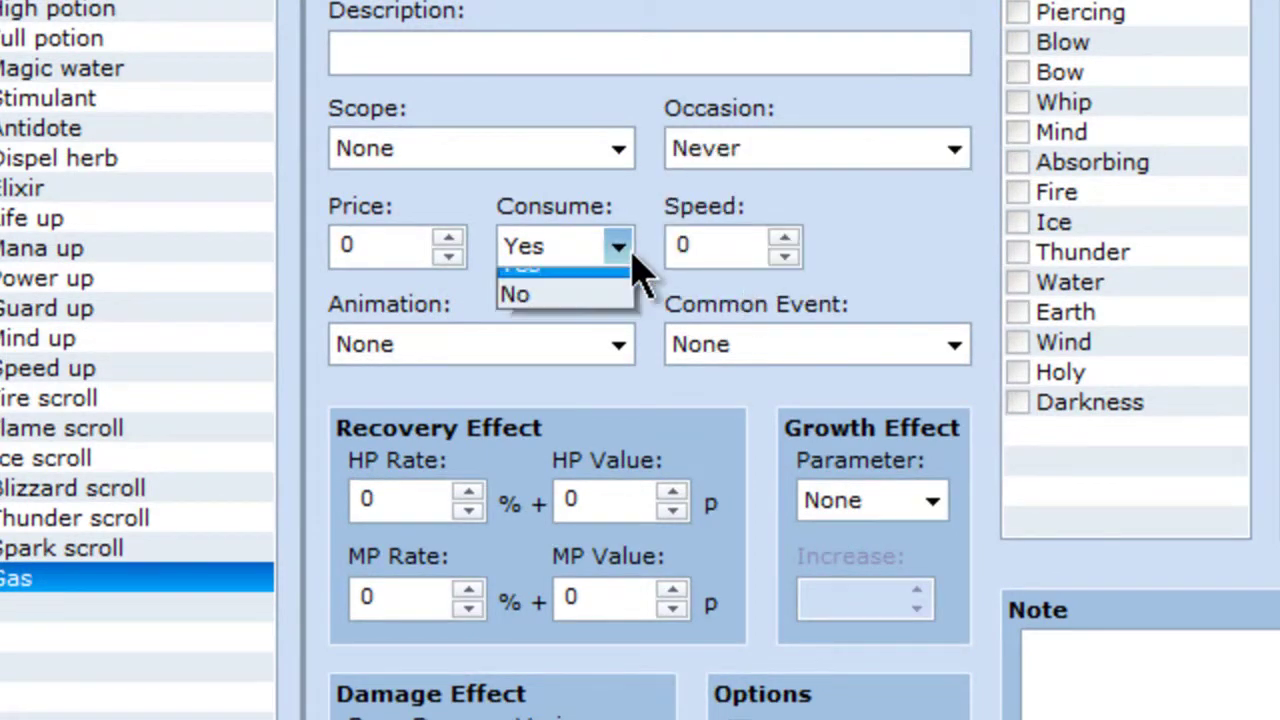
left_click(586, 318)
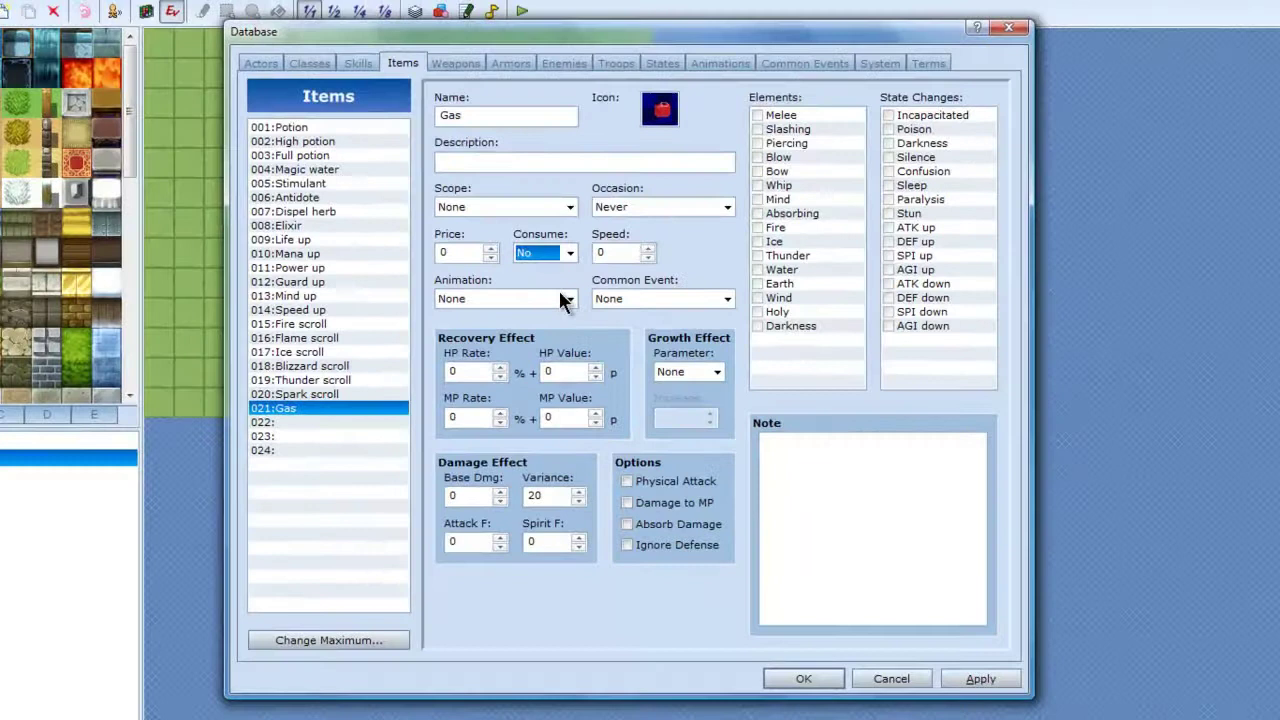
left_click(978, 679)
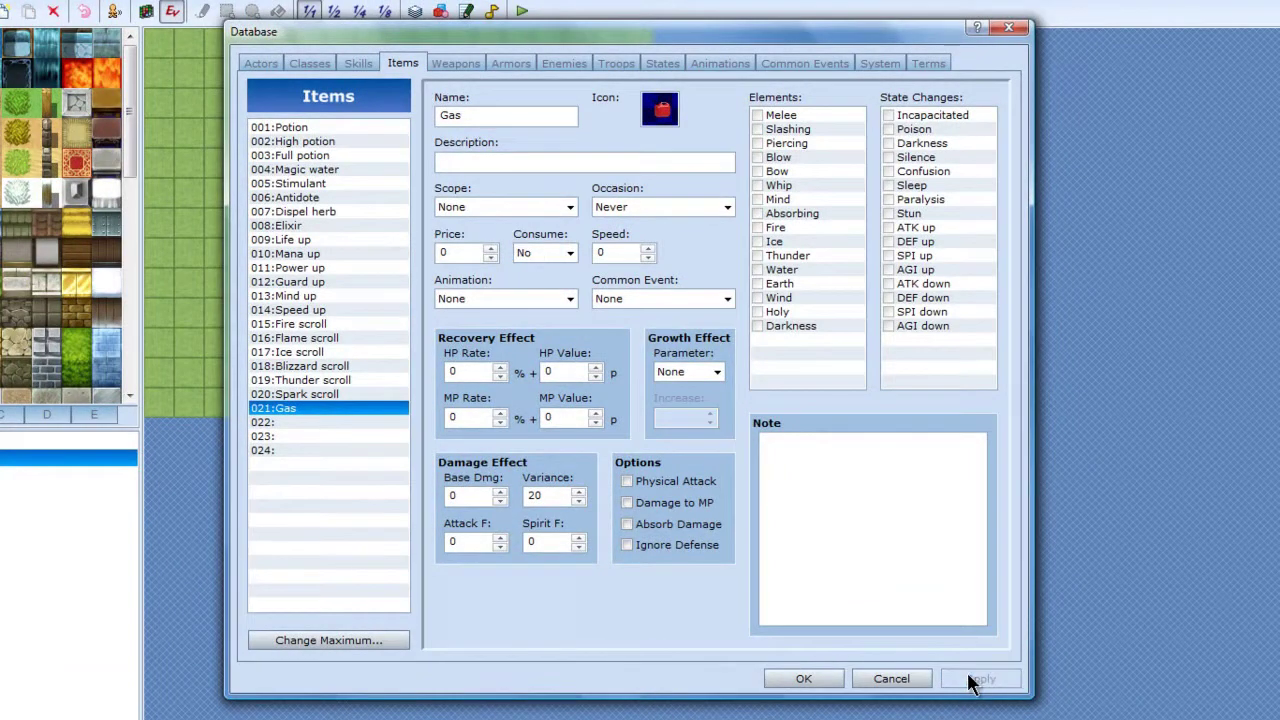
Step: Name item 022 'wood' and give it the brown wood icon
left_click(293, 422)
left_click(470, 116)
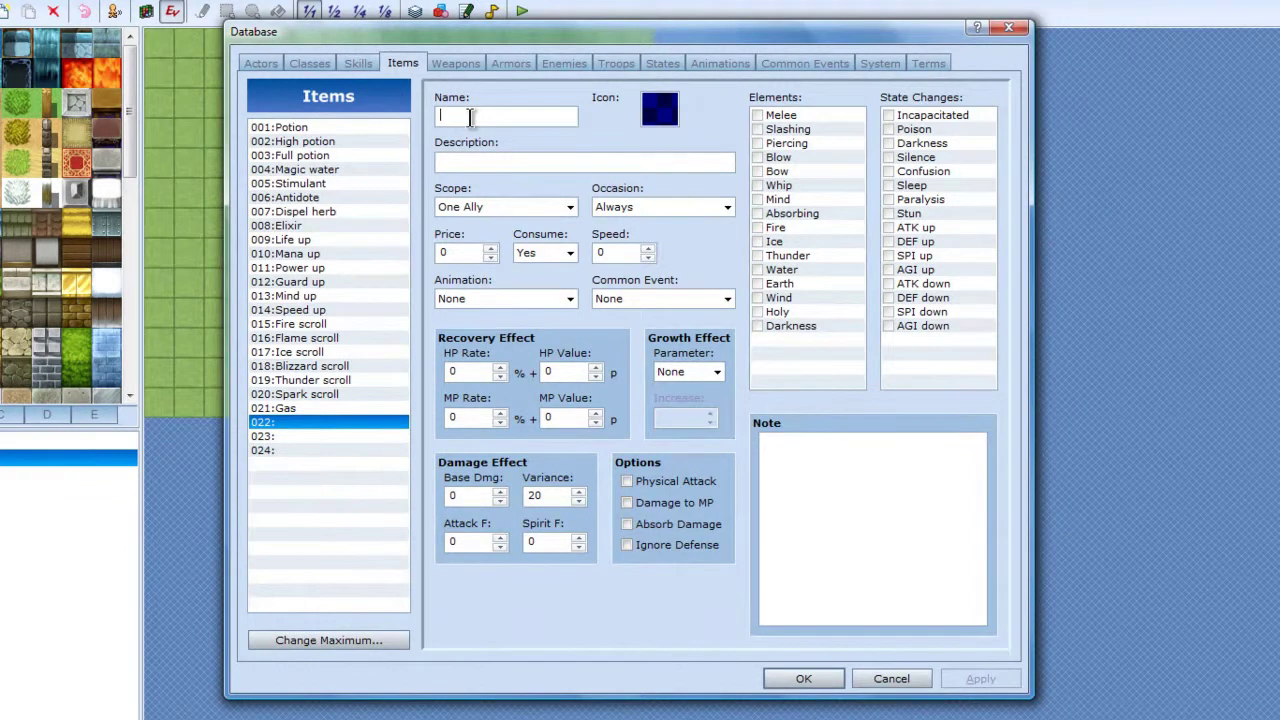
type("wood")
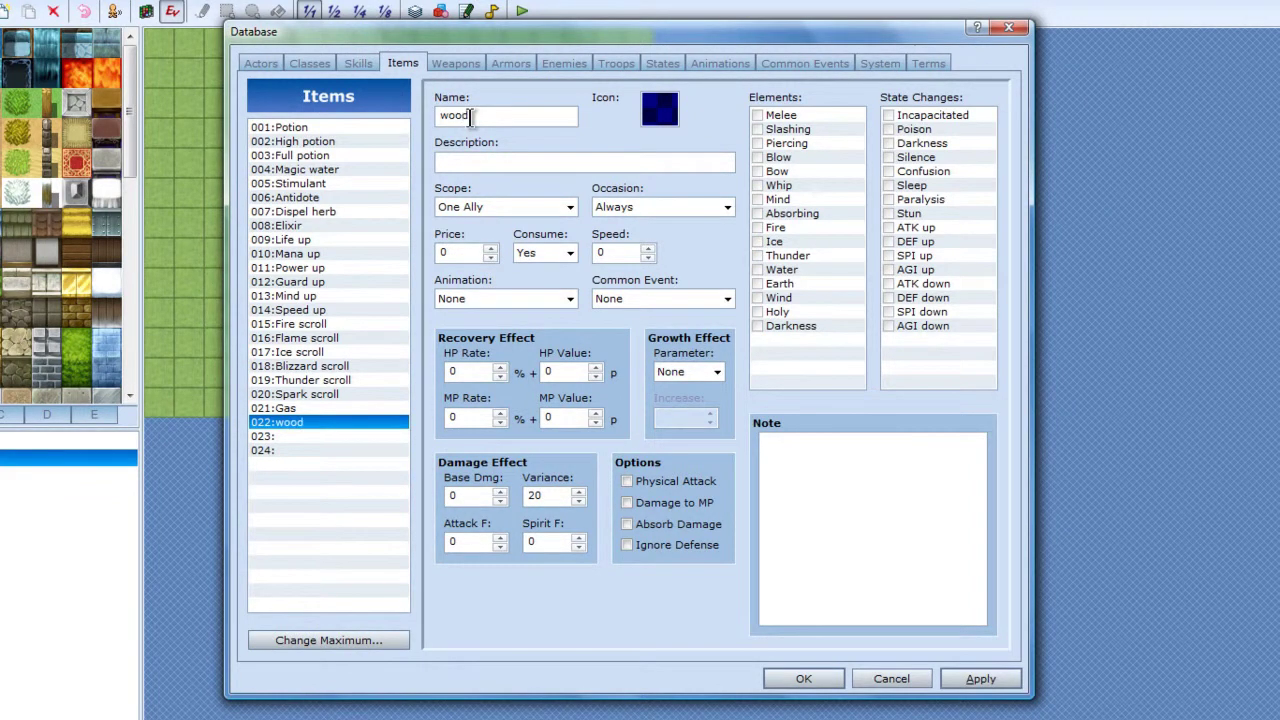
double_click(661, 108)
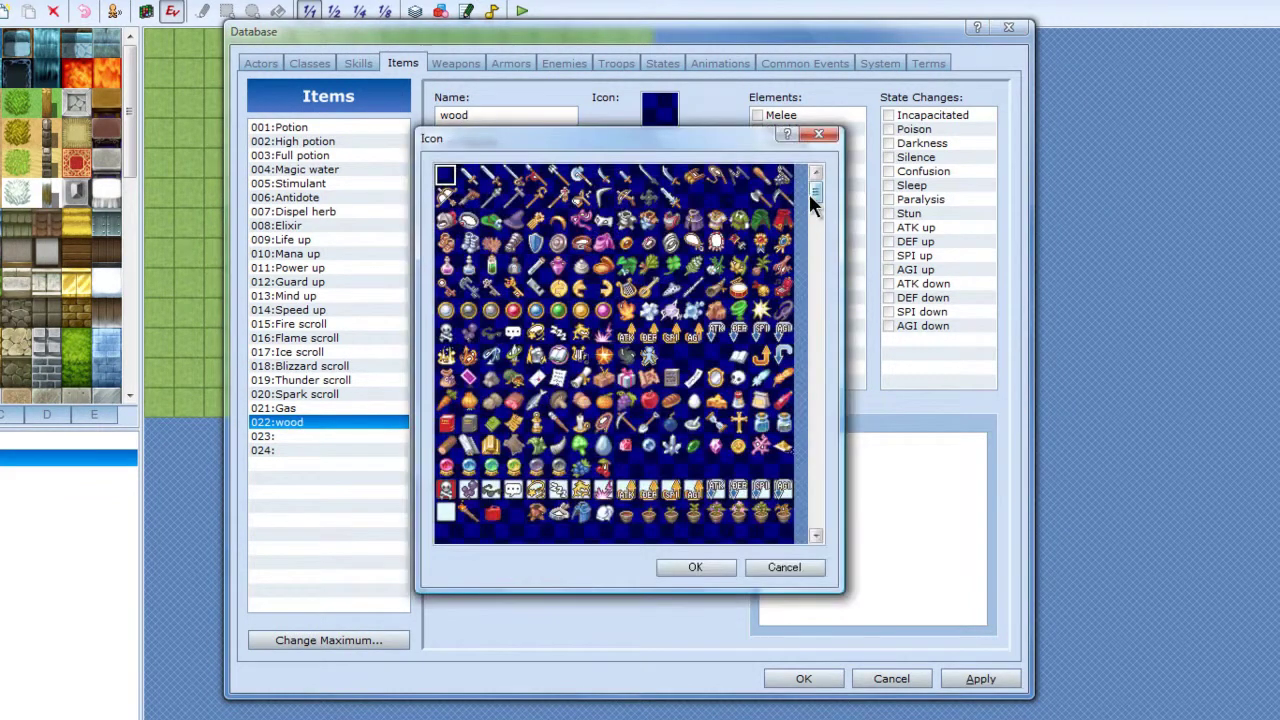
left_click_drag(815, 190, 776, 555)
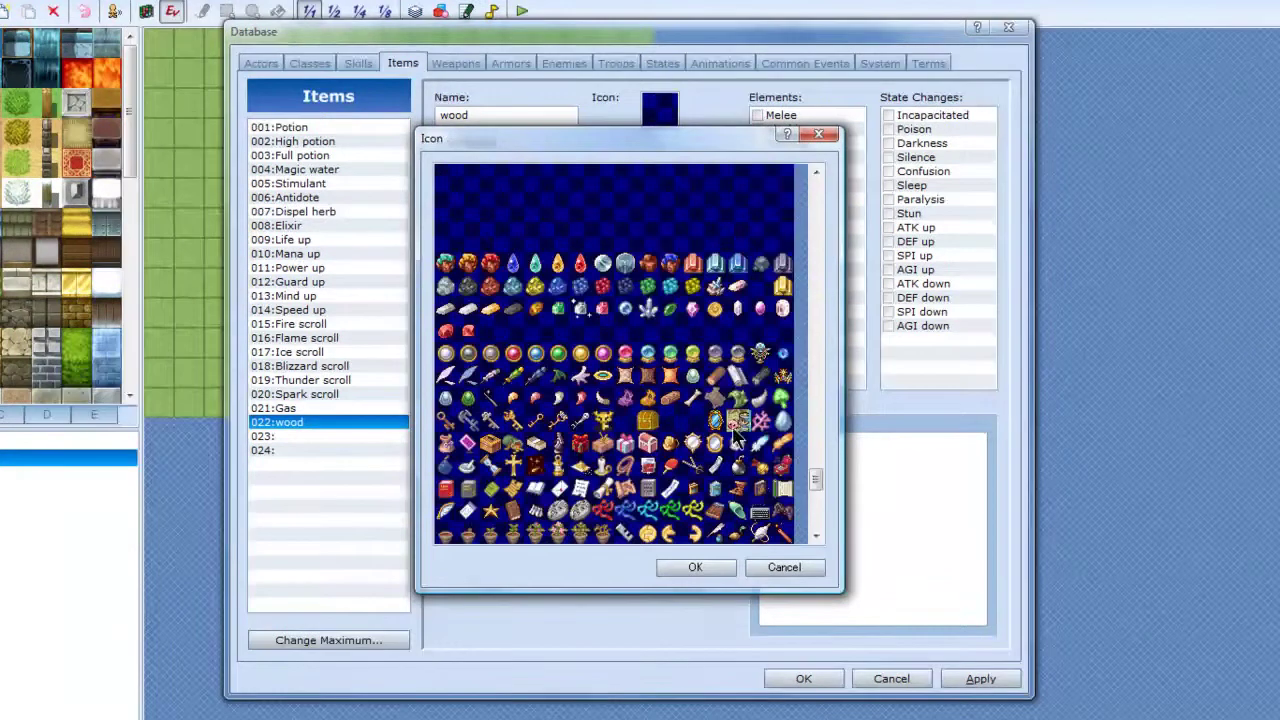
left_click(713, 385)
left_click(695, 567)
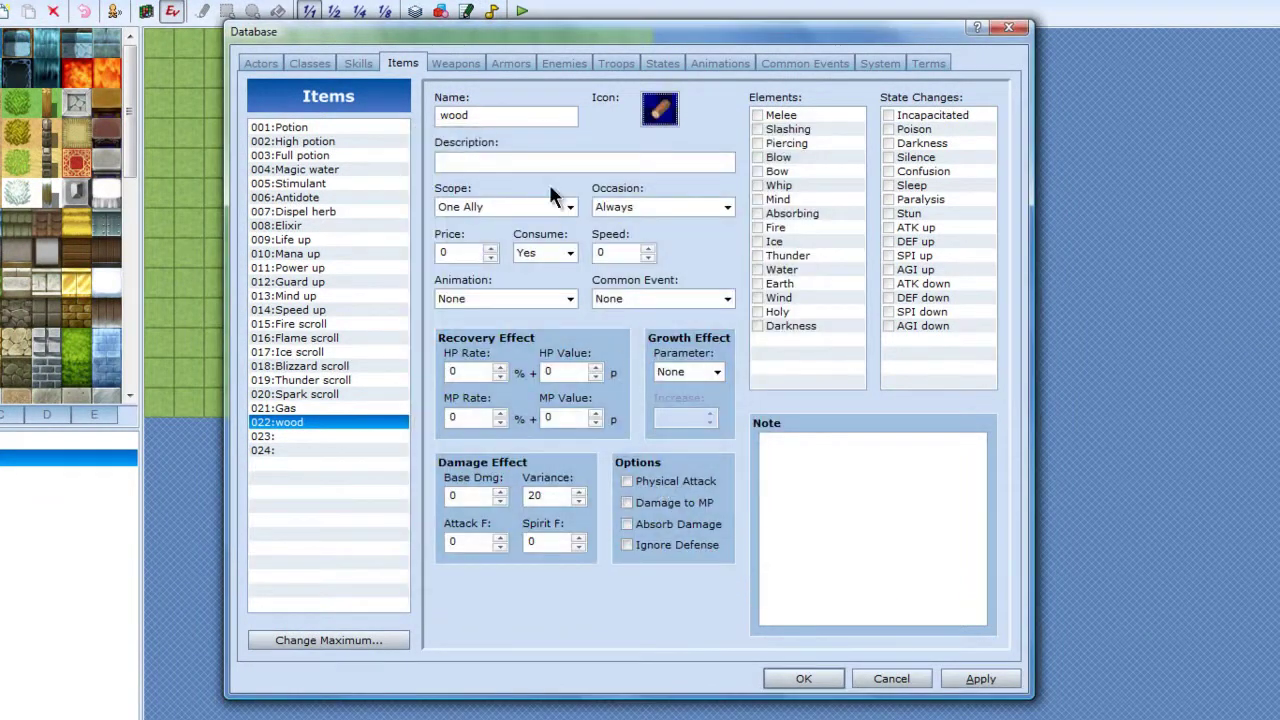
Step: Set wood to Scope None, Occasion Never, Consume No, apply, and select slot 023
left_click(570, 207)
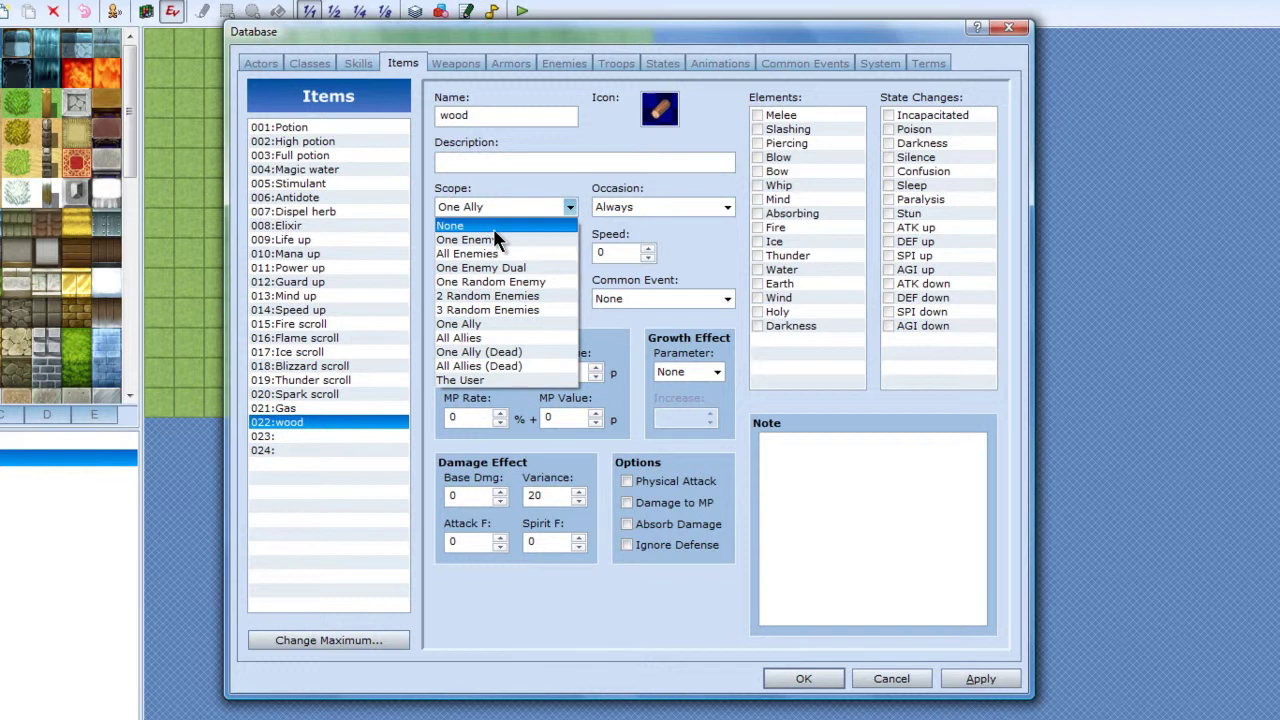
left_click(490, 228)
left_click(728, 207)
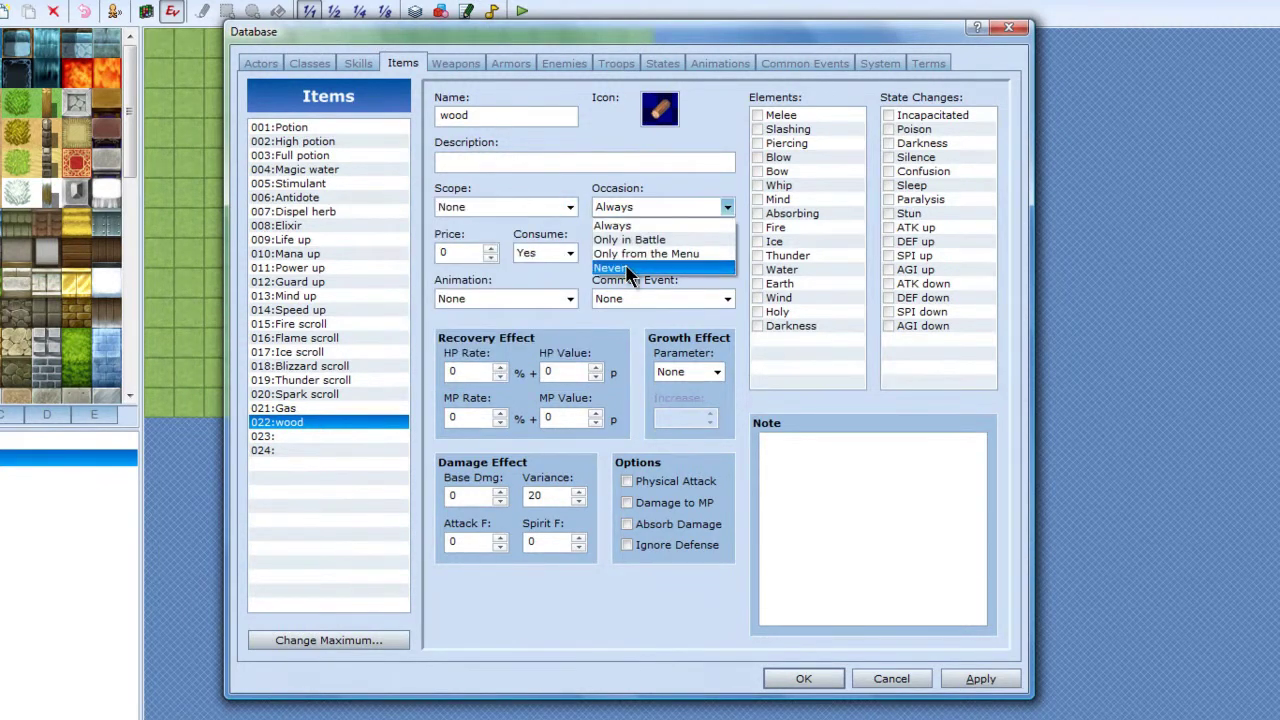
left_click(628, 265)
left_click(570, 253)
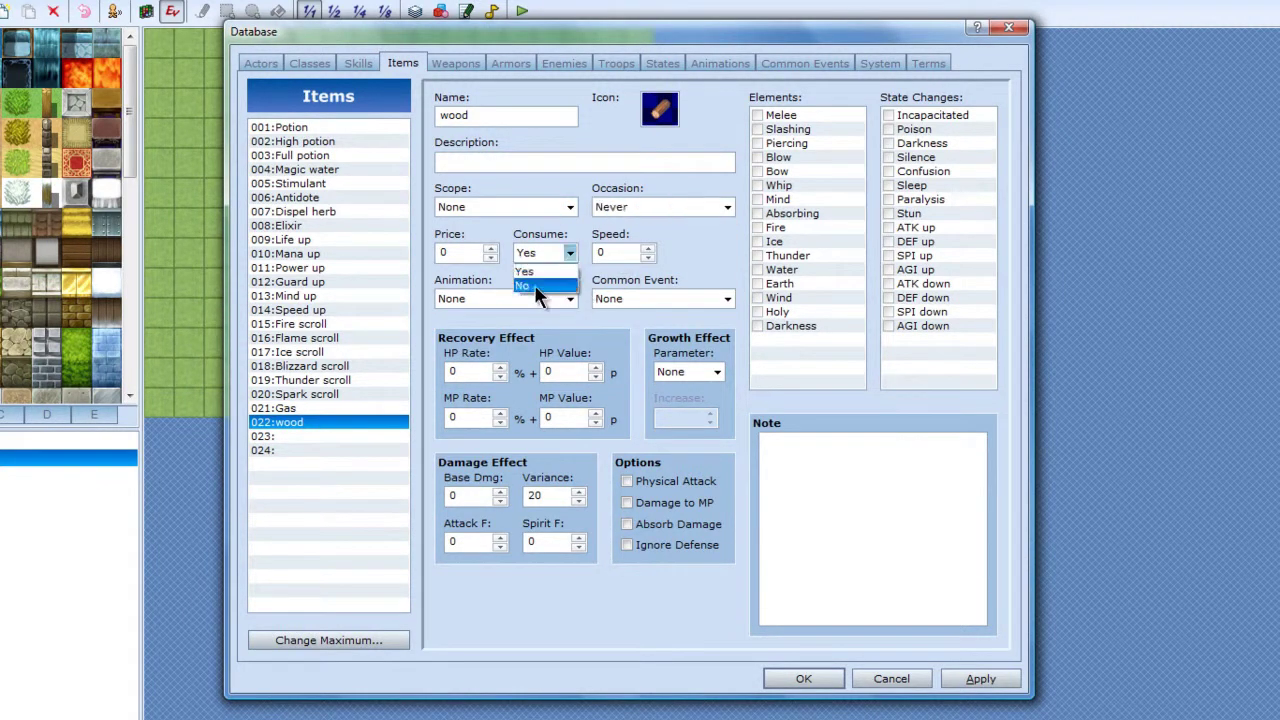
left_click(535, 285)
left_click(978, 678)
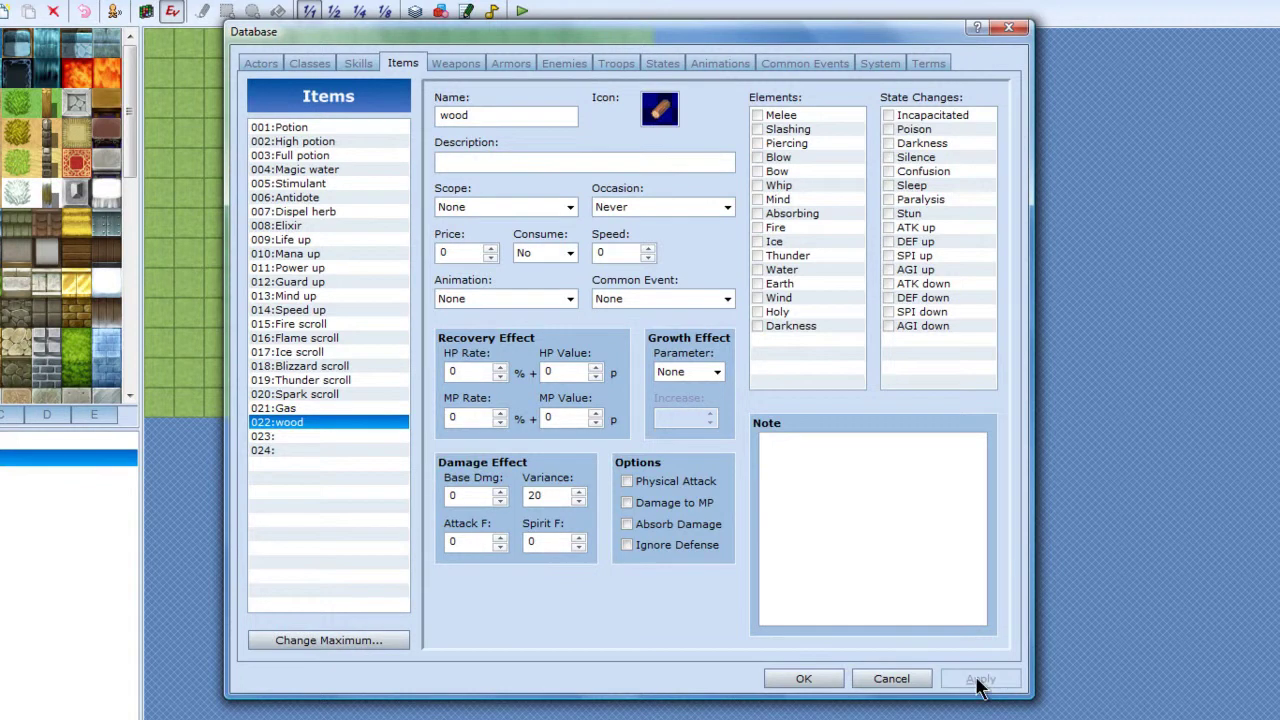
left_click(310, 437)
left_click(508, 117)
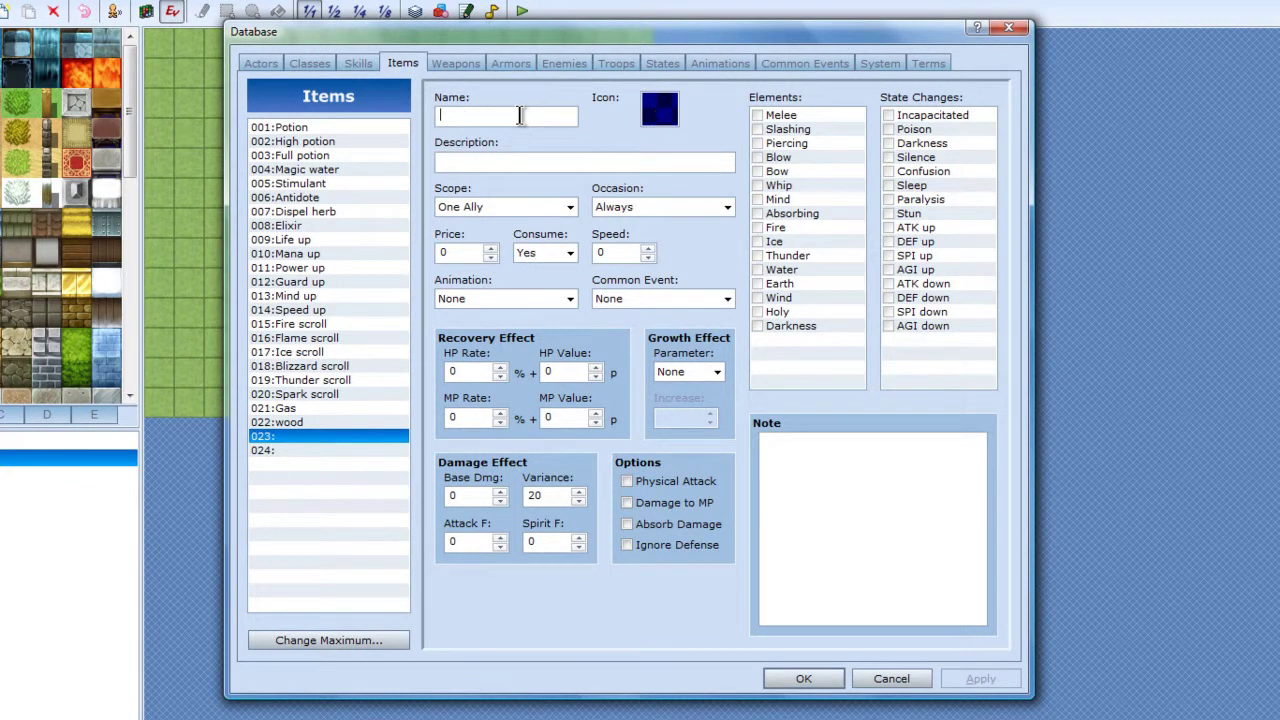
Step: Name item 023 'unlit torch' and give it the stick icon
type("unlit torch")
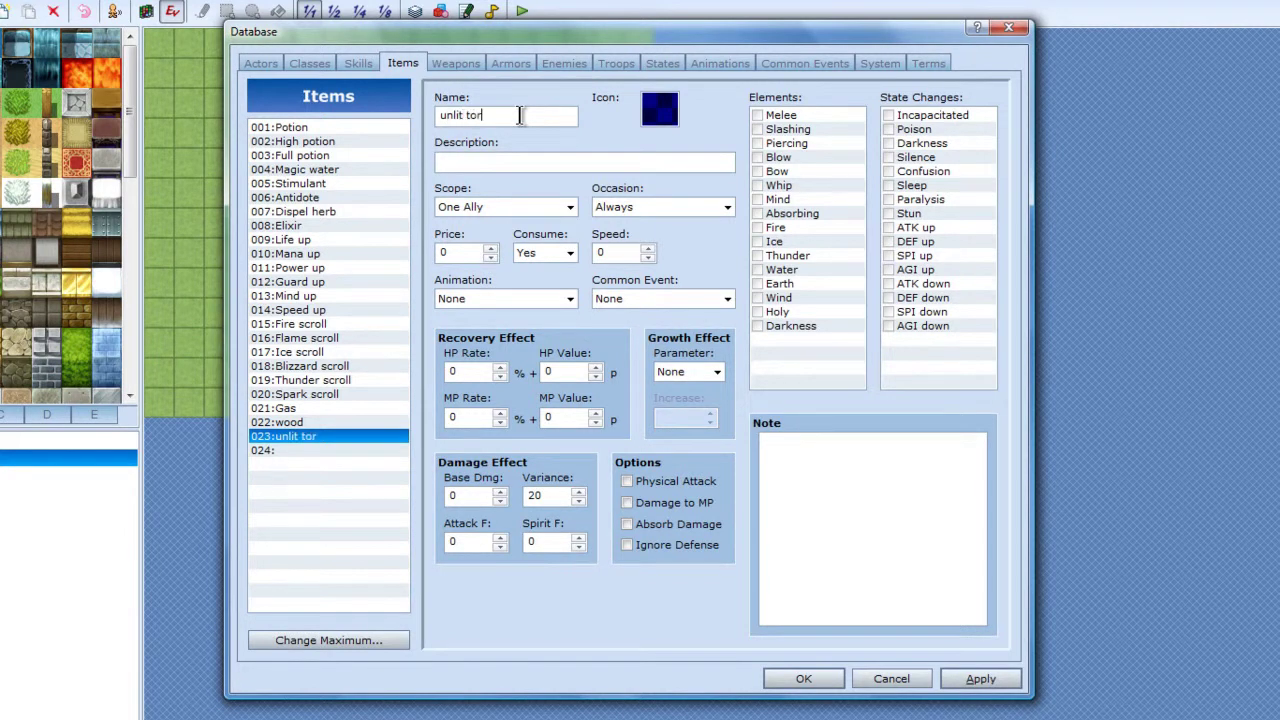
left_click(660, 110)
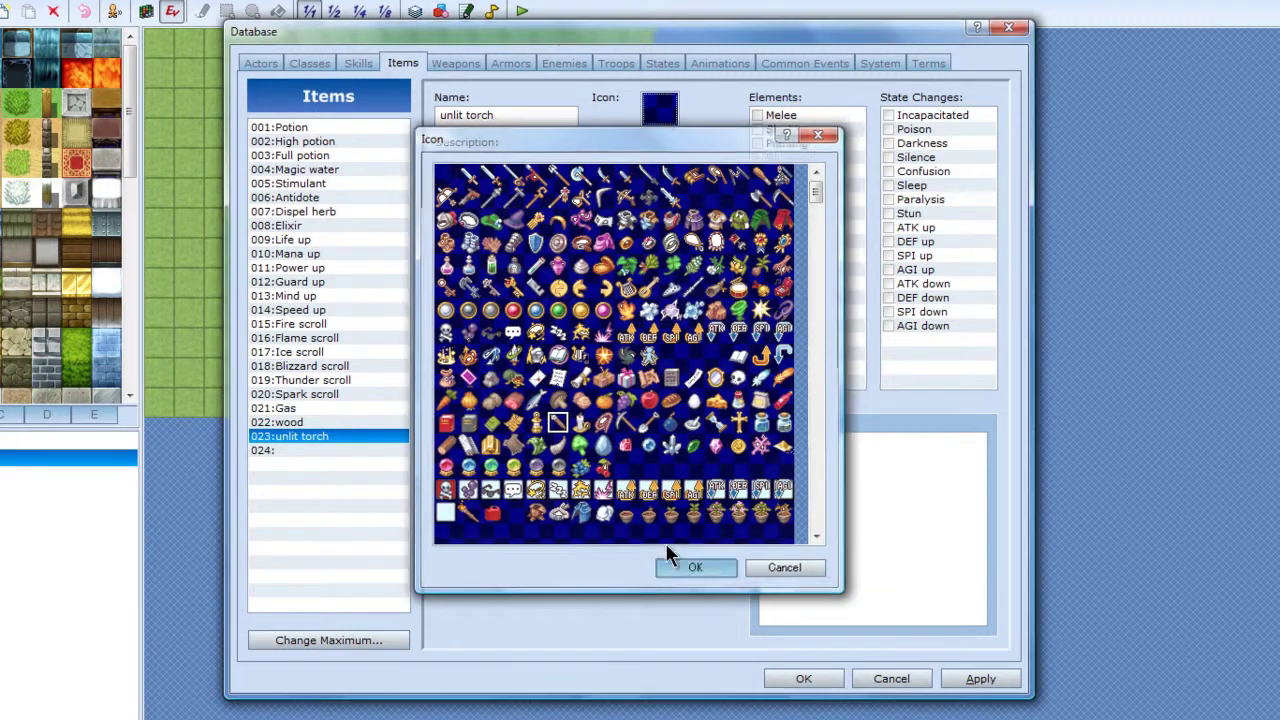
left_click(695, 567)
Step: Create item 024 'lit torch' with the flaming torch icon
left_click(298, 452)
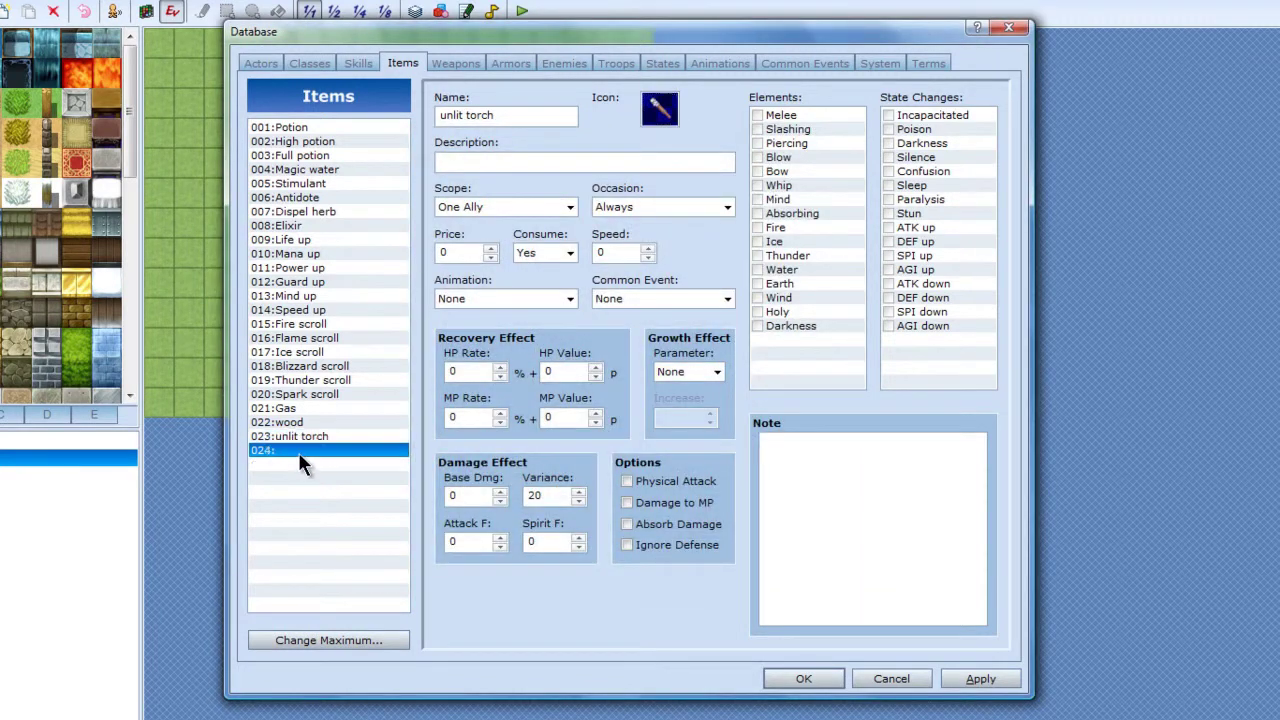
left_click(506, 115)
type("lit torch")
left_click(659, 110)
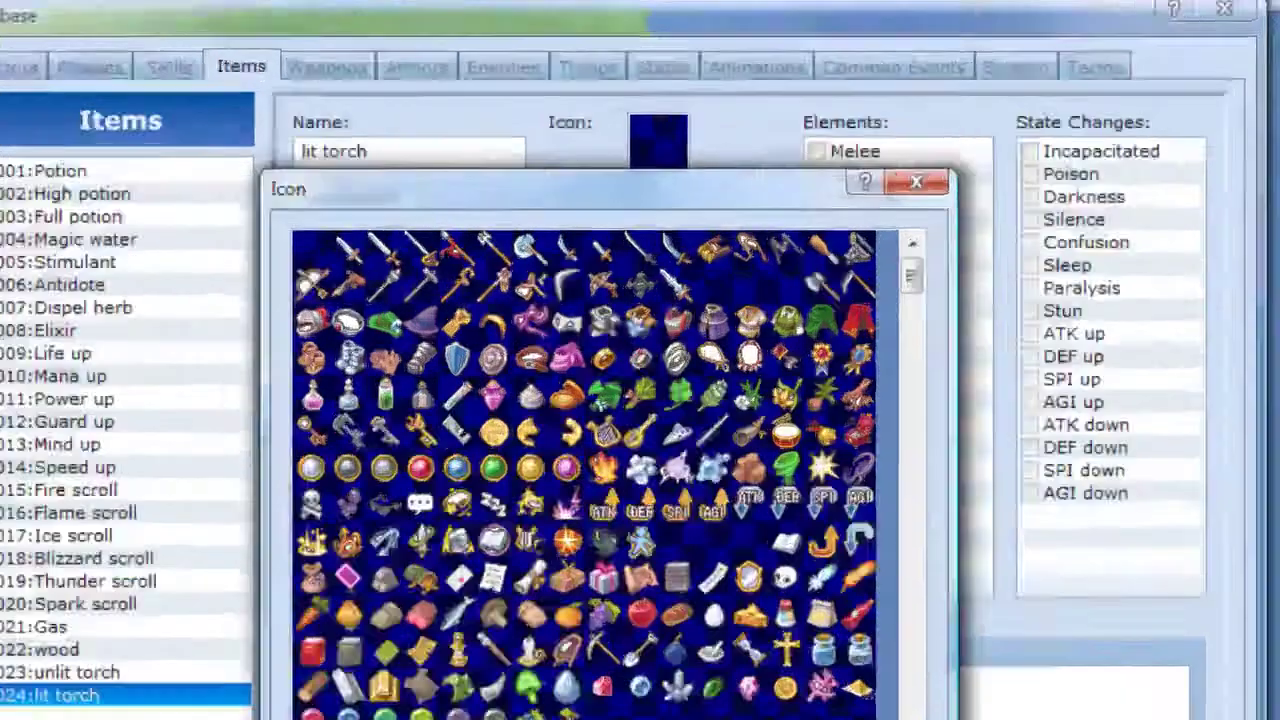
left_click(669, 568)
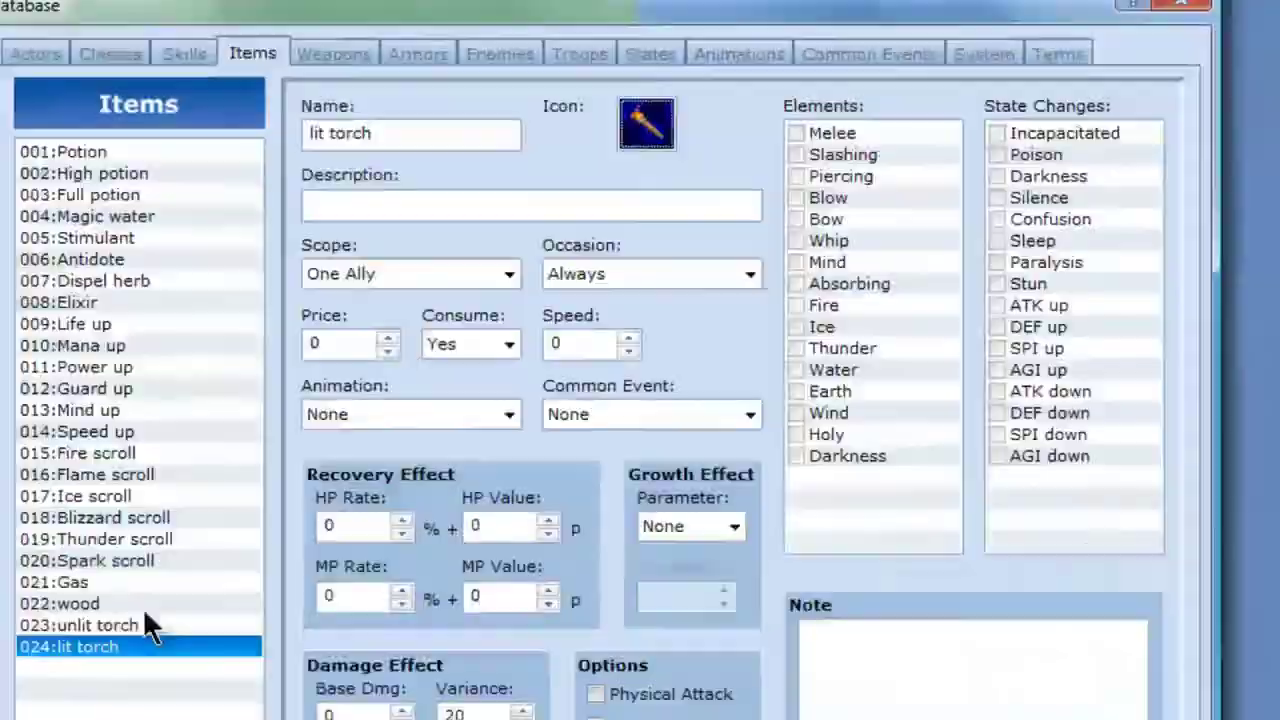
left_click(150, 612)
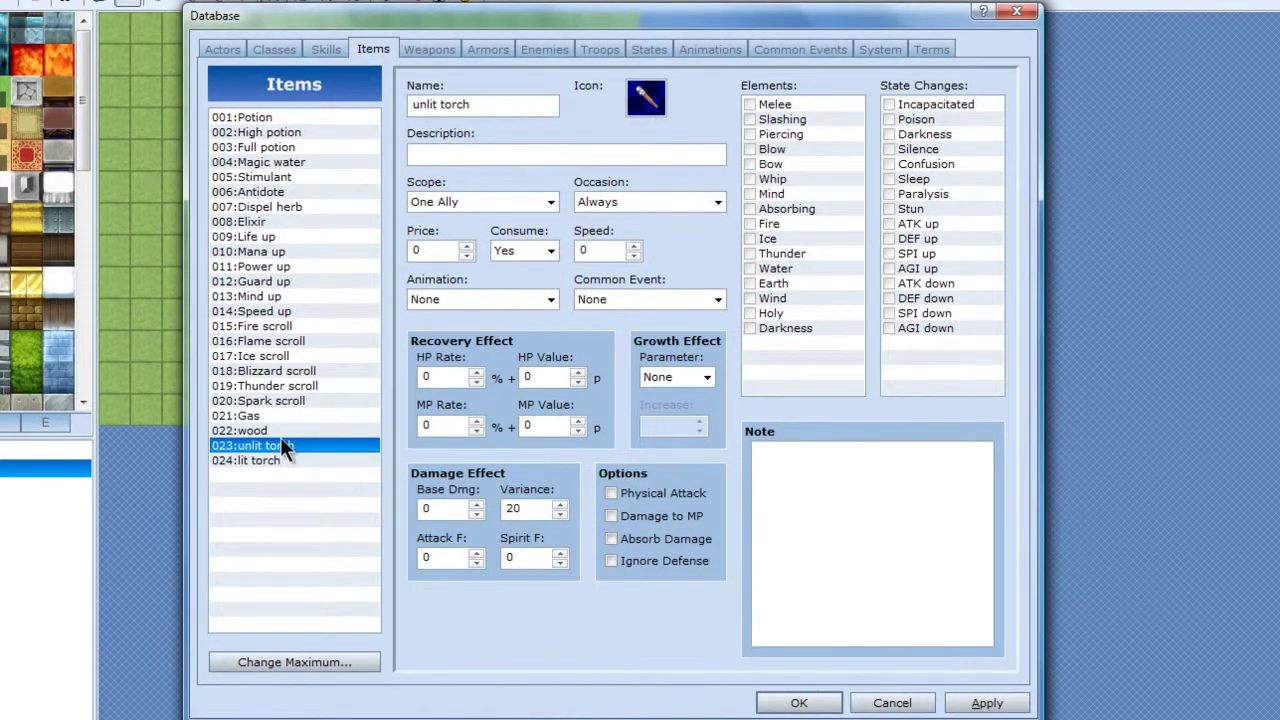
left_click(260, 461)
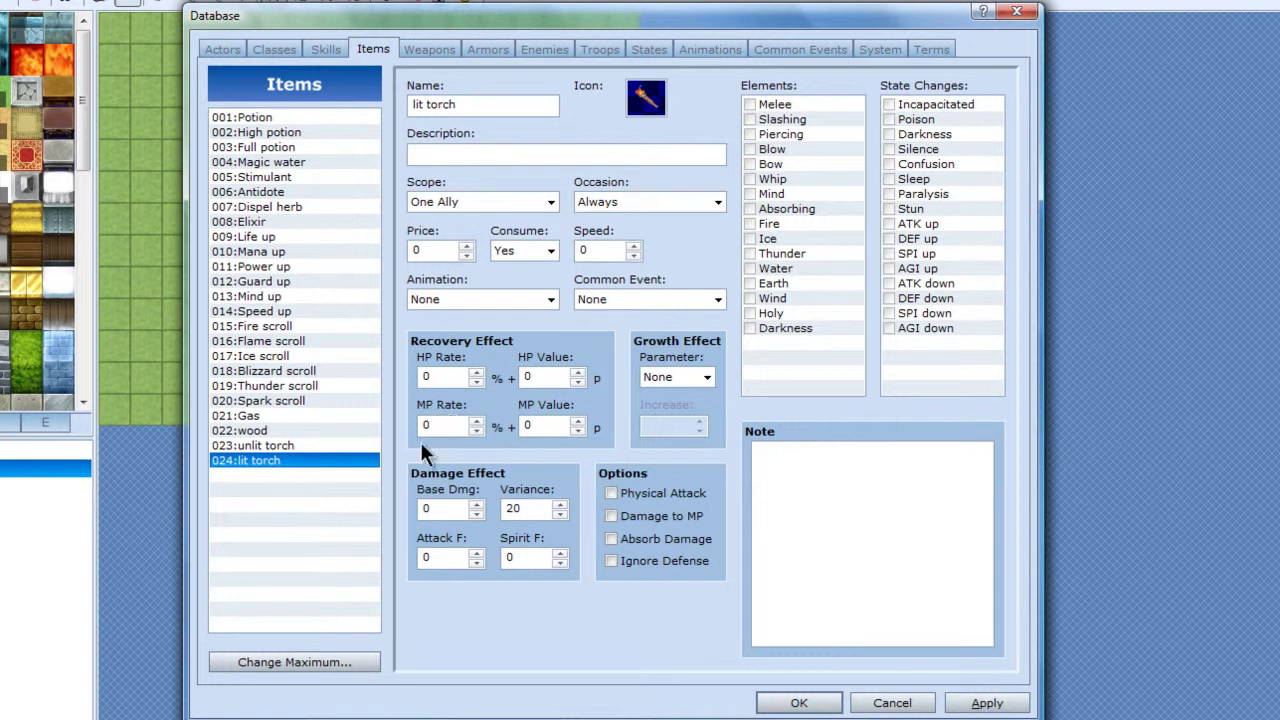
Step: Set the unlit torch to Scope None, Occasion Never and Consume No
left_click(251, 446)
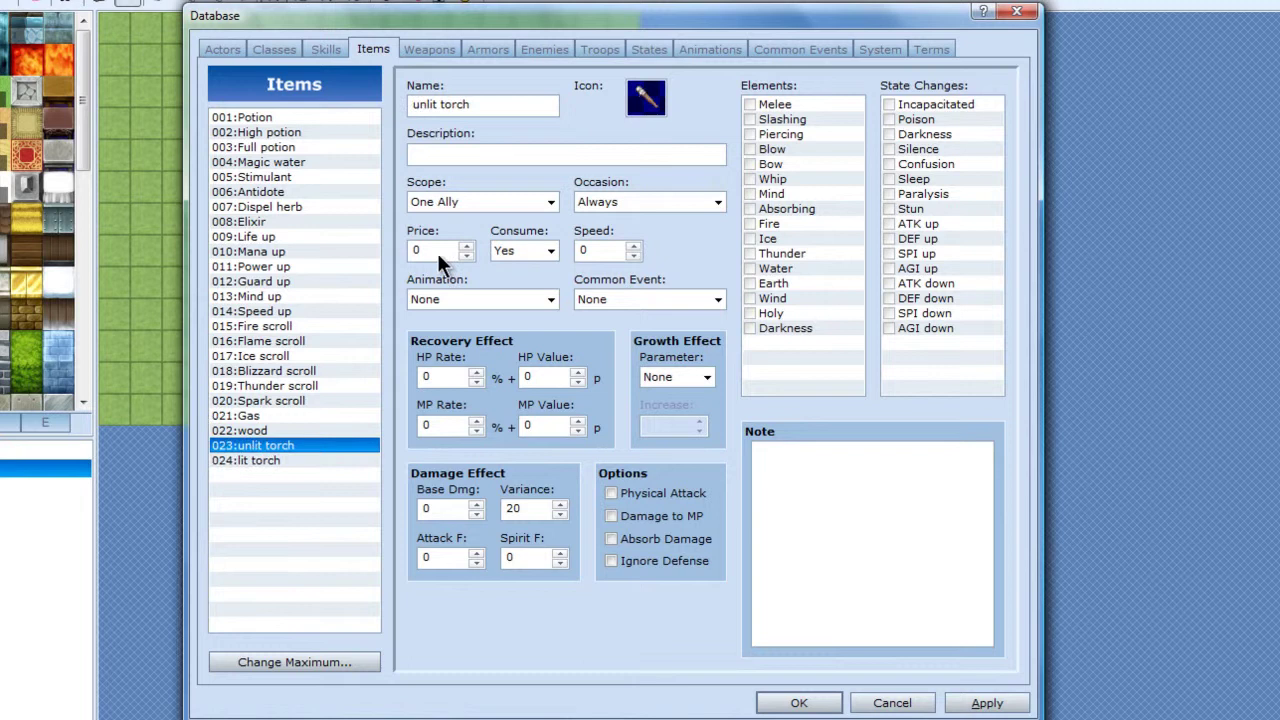
left_click(242, 431)
left_click(247, 446)
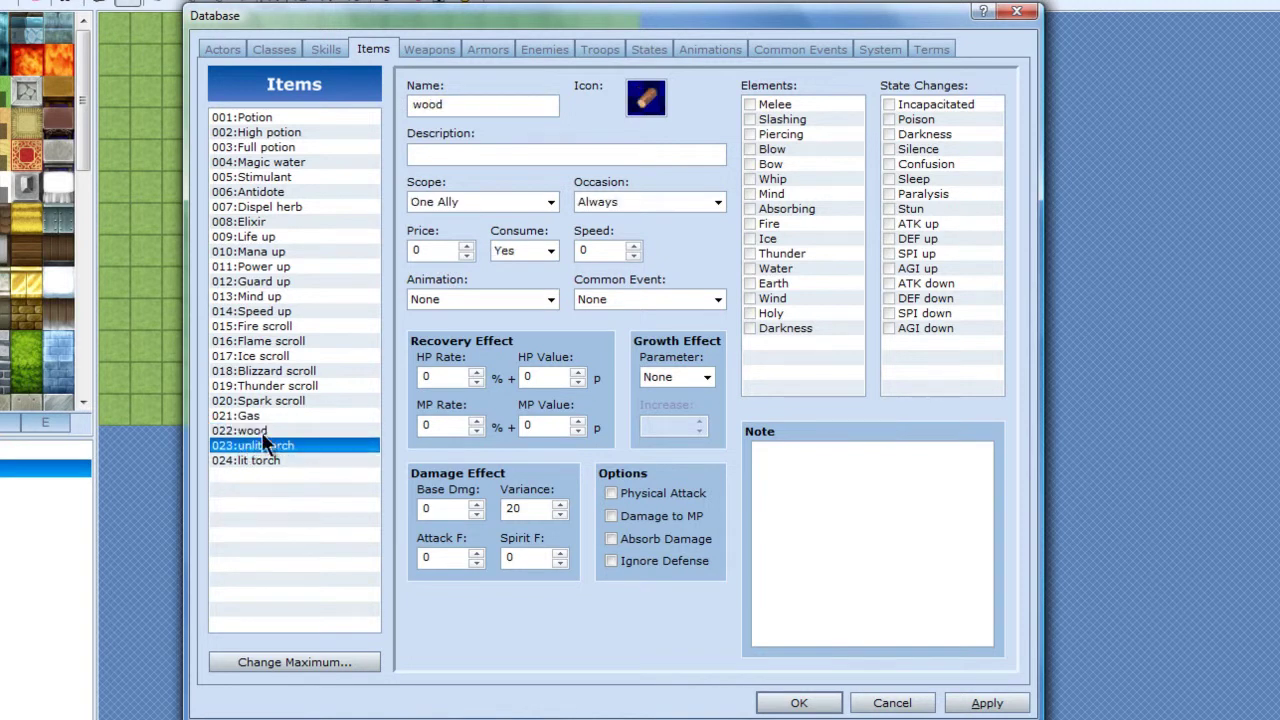
left_click(543, 207)
left_click(443, 217)
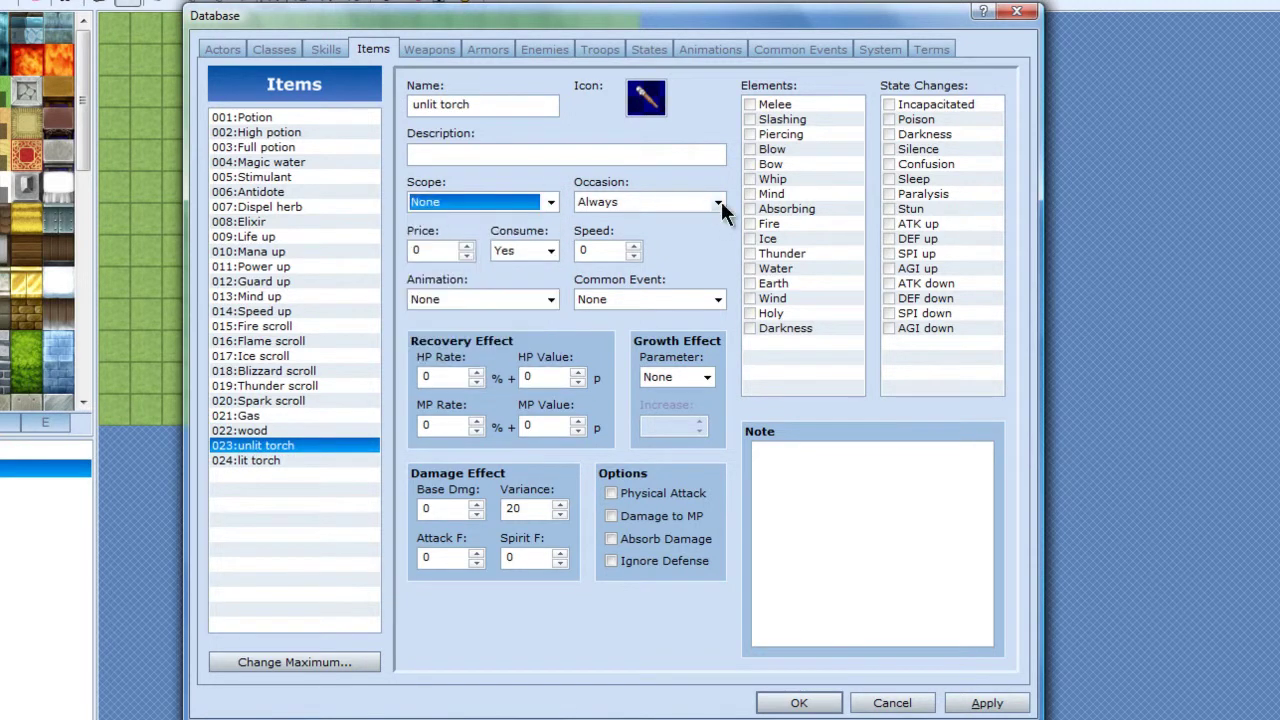
left_click(719, 203)
left_click(582, 268)
left_click(551, 253)
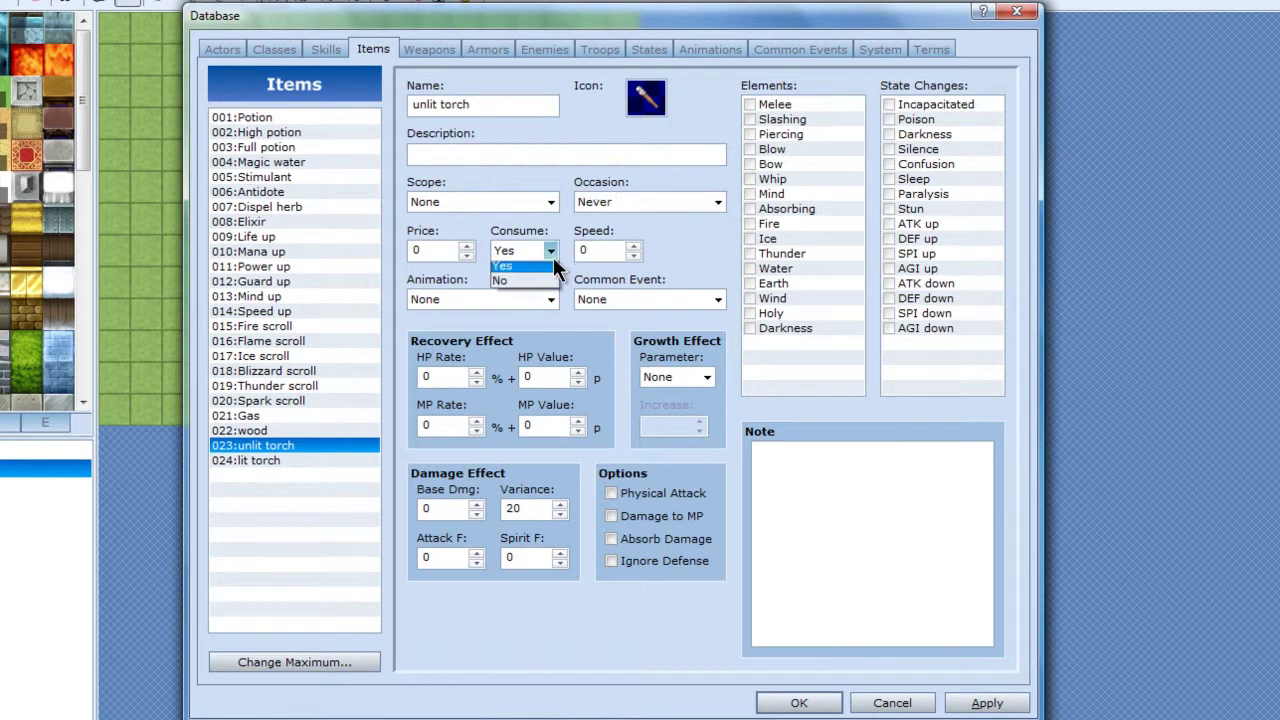
left_click(506, 289)
Step: Give the lit torch Consume No, Scope None and Occasion Never, then apply and close
left_click(262, 461)
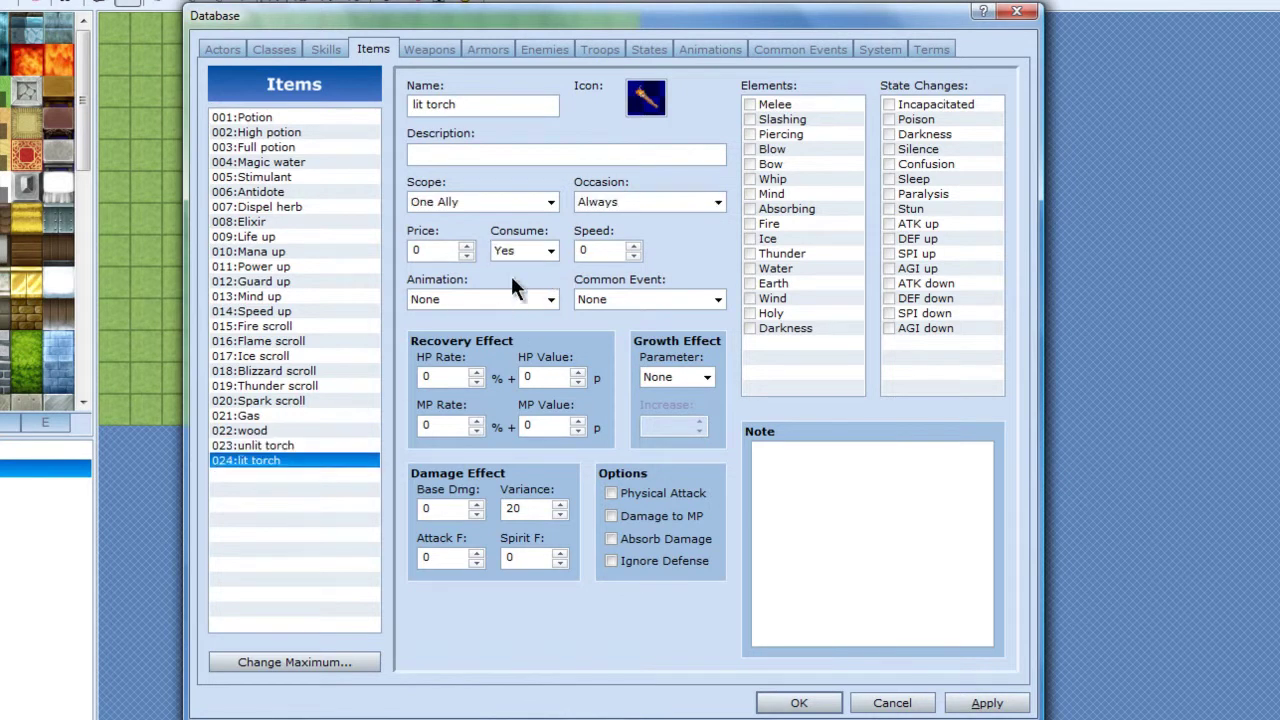
left_click(551, 251)
left_click(505, 289)
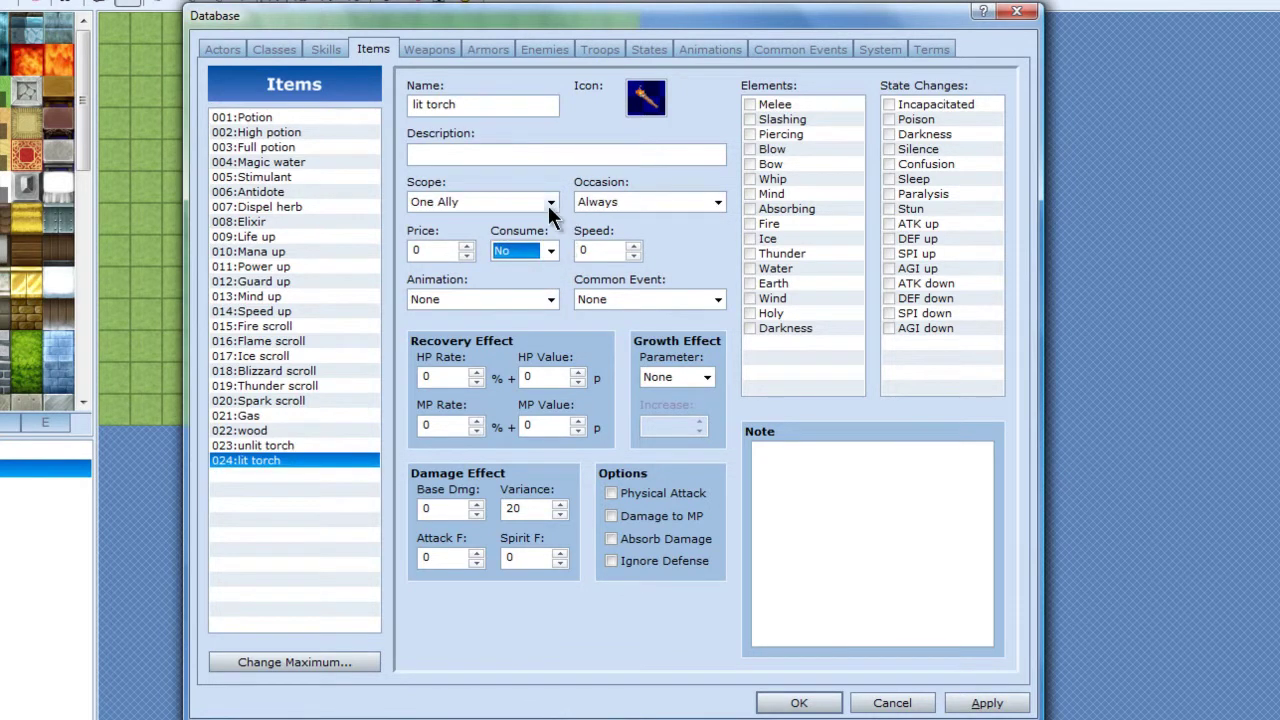
left_click(550, 202)
left_click(553, 202)
left_click(717, 202)
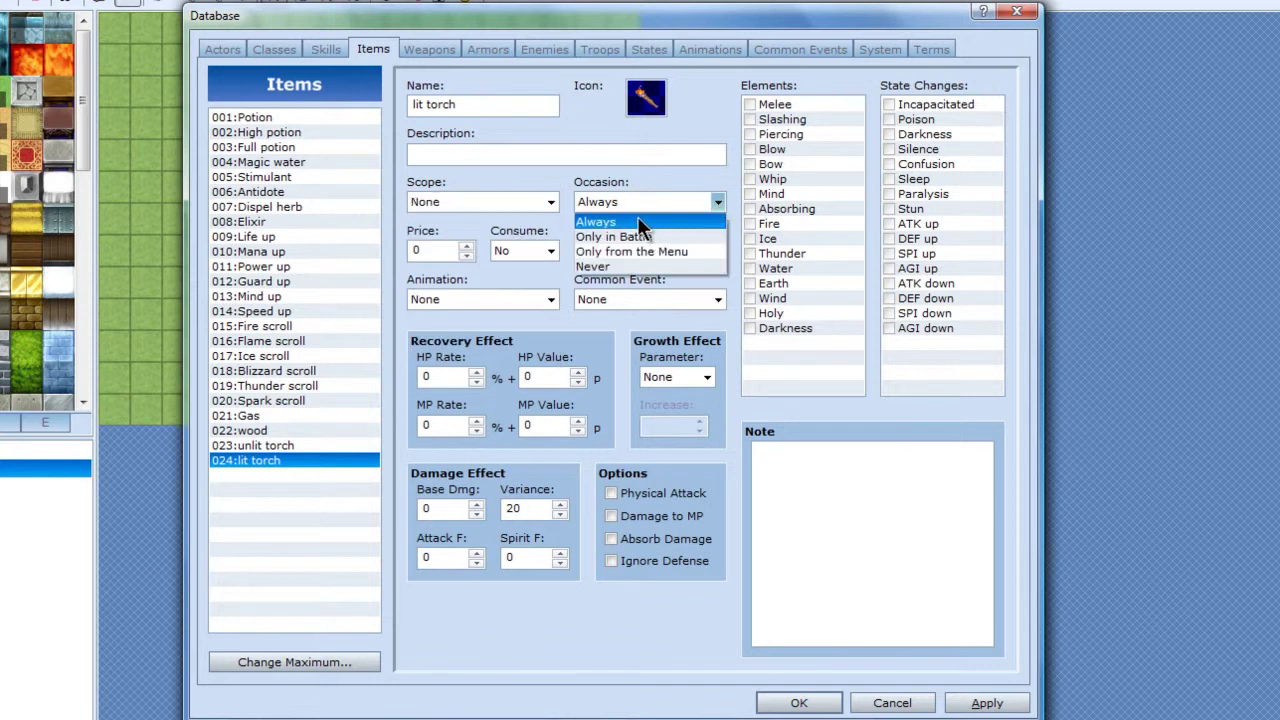
left_click(637, 216)
left_click(720, 203)
left_click(608, 266)
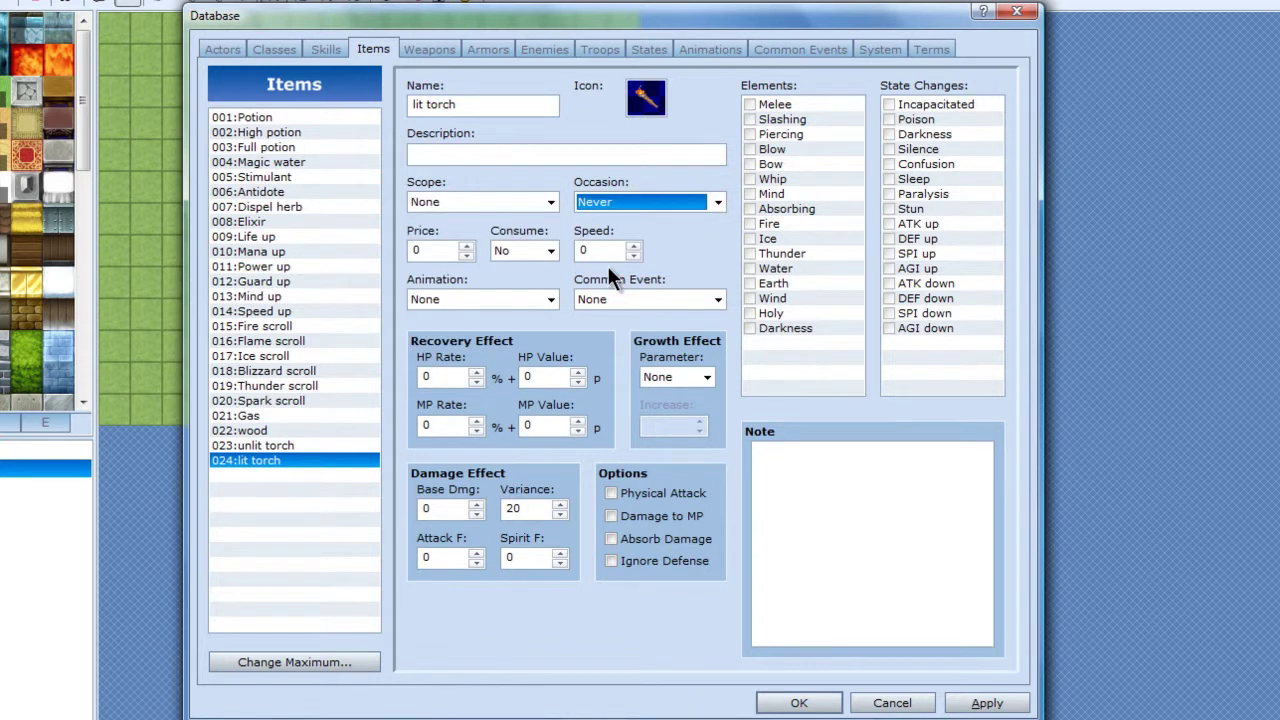
left_click(986, 703)
left_click(799, 703)
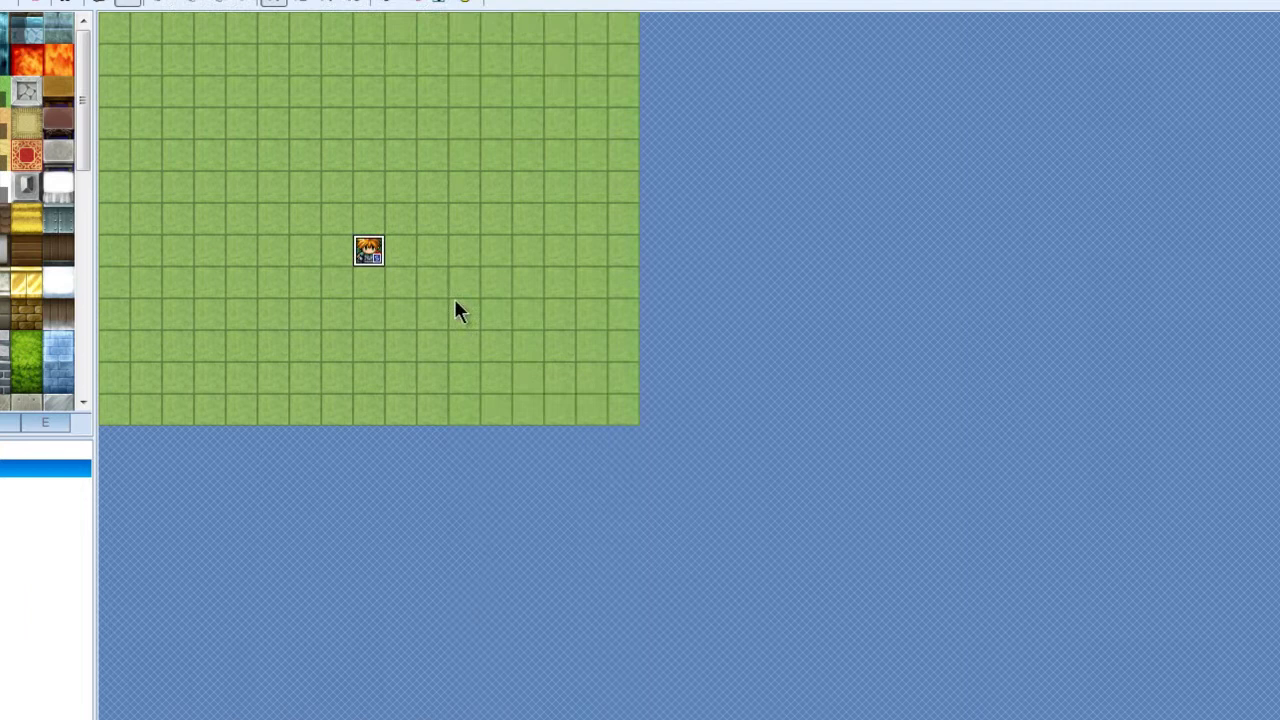
Step: Create a new event on the bottom-edge tile using the orange-flamed brazier from !Other2
right_click(373, 405)
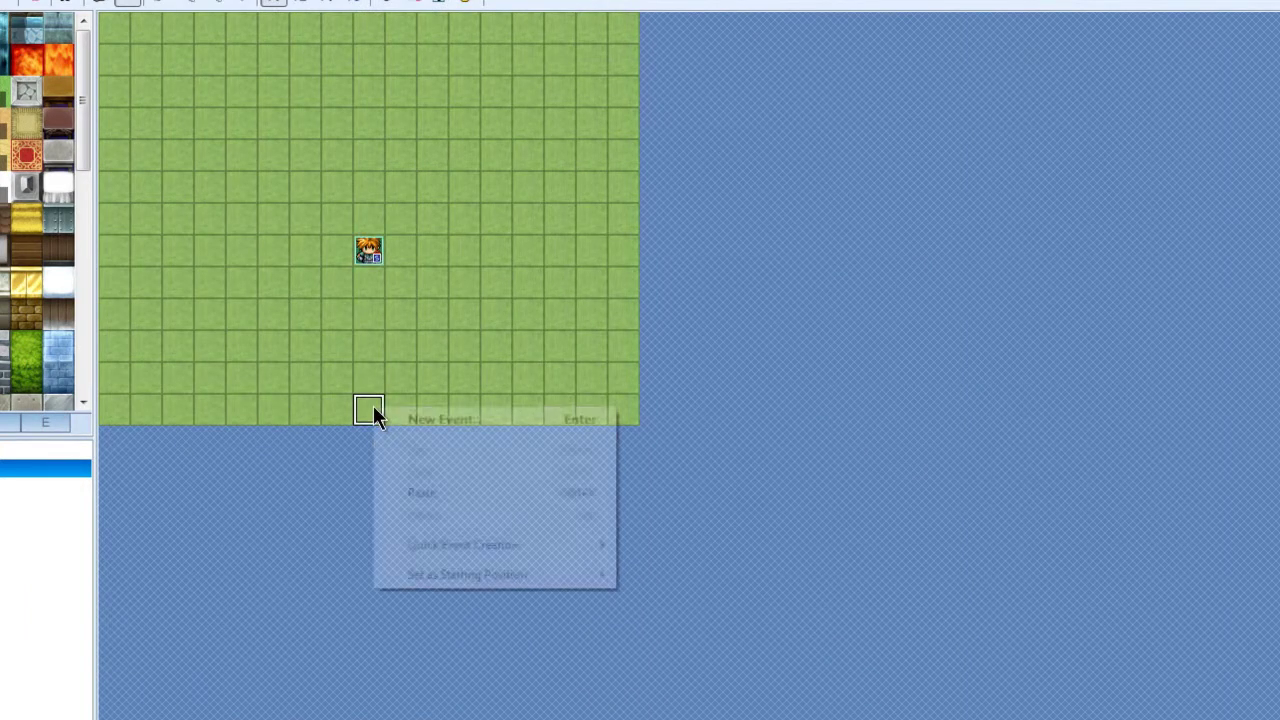
left_click(385, 416)
double_click(256, 467)
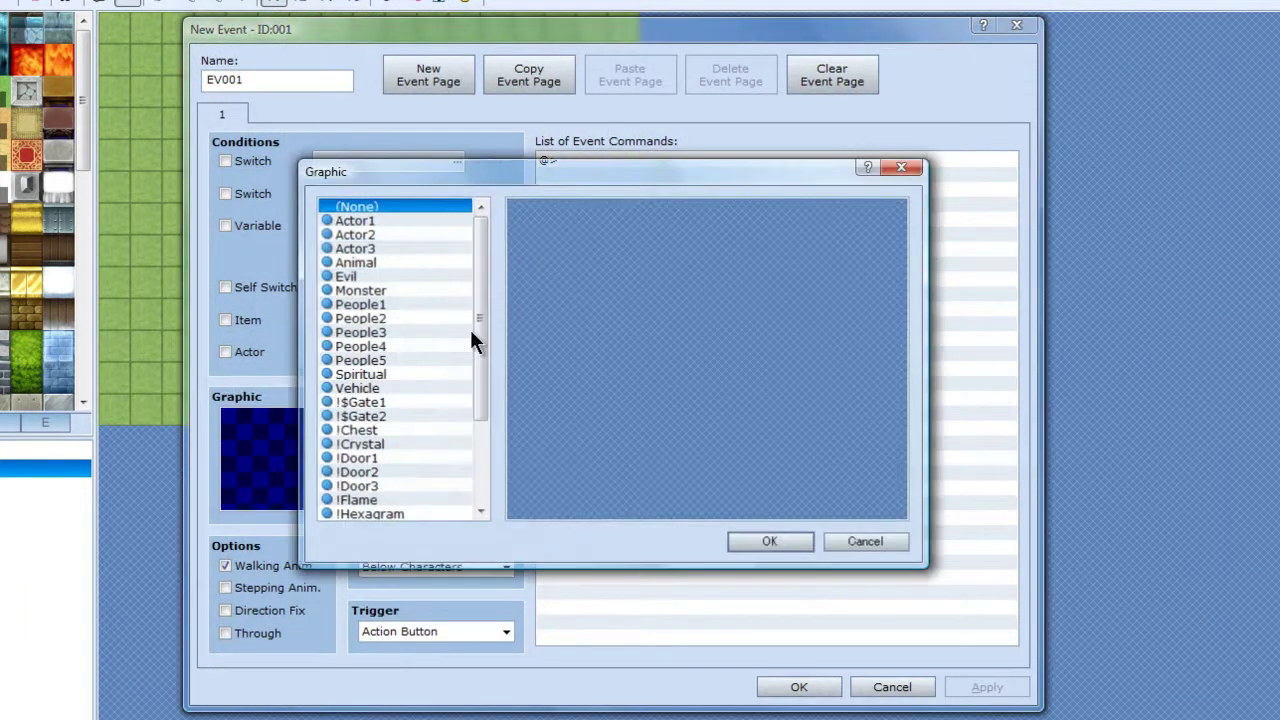
left_click_drag(481, 345, 477, 457)
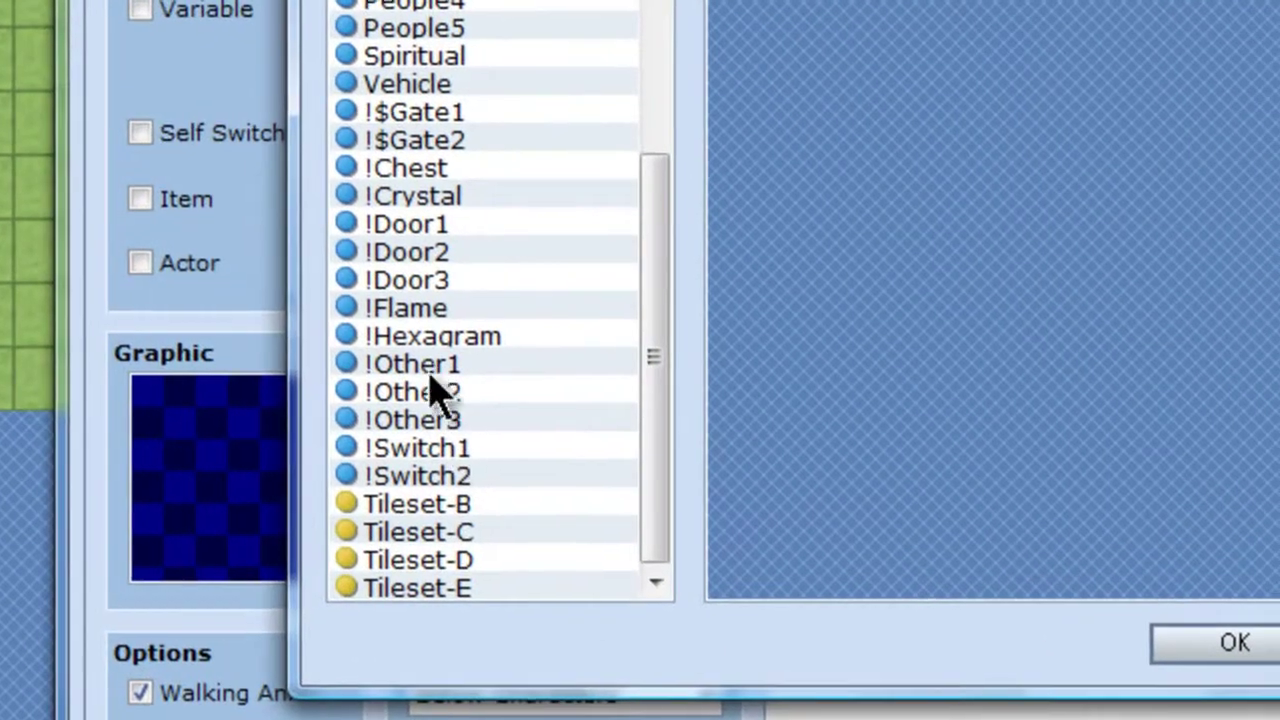
left_click(368, 412)
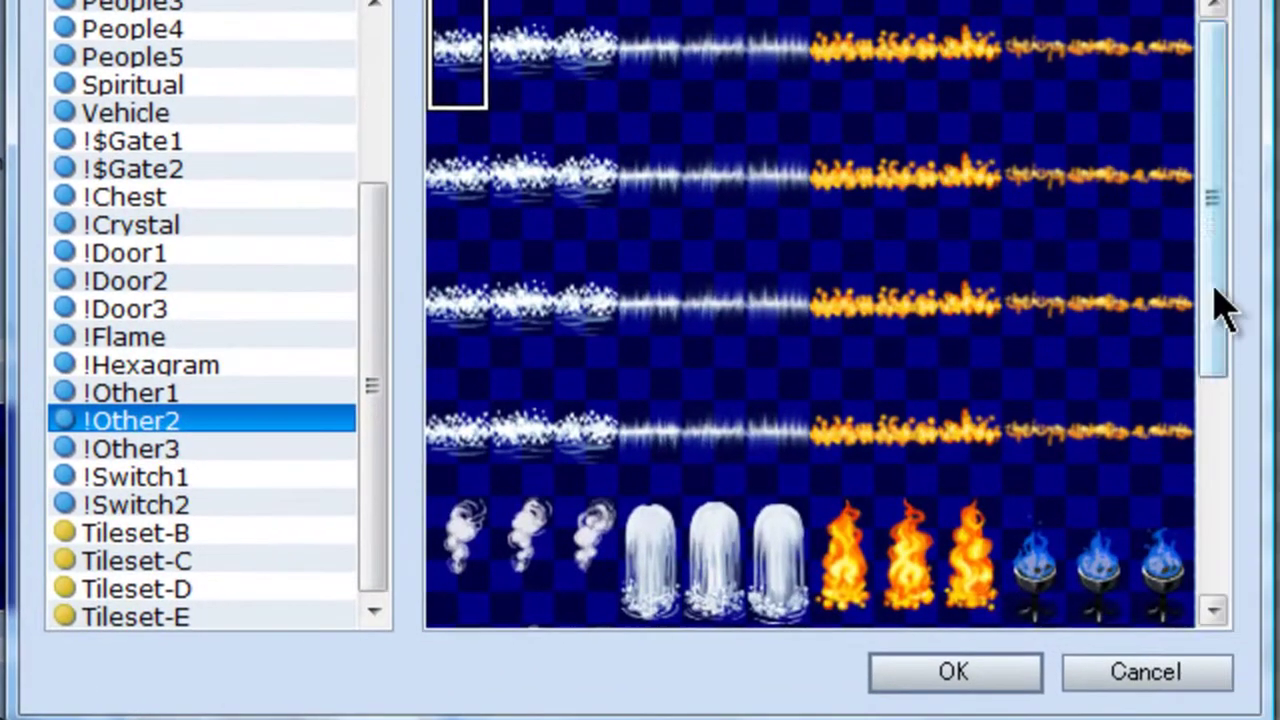
left_click_drag(1223, 300, 1229, 523)
left_click(1016, 480)
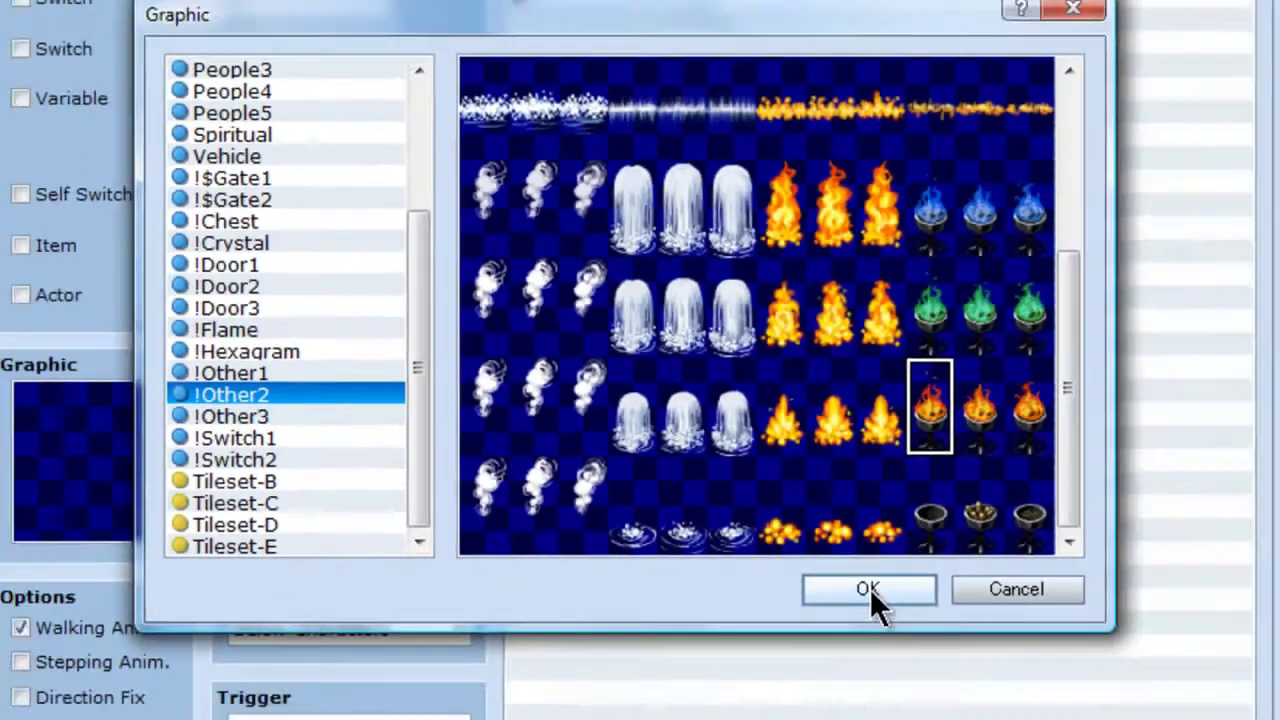
left_click(953, 672)
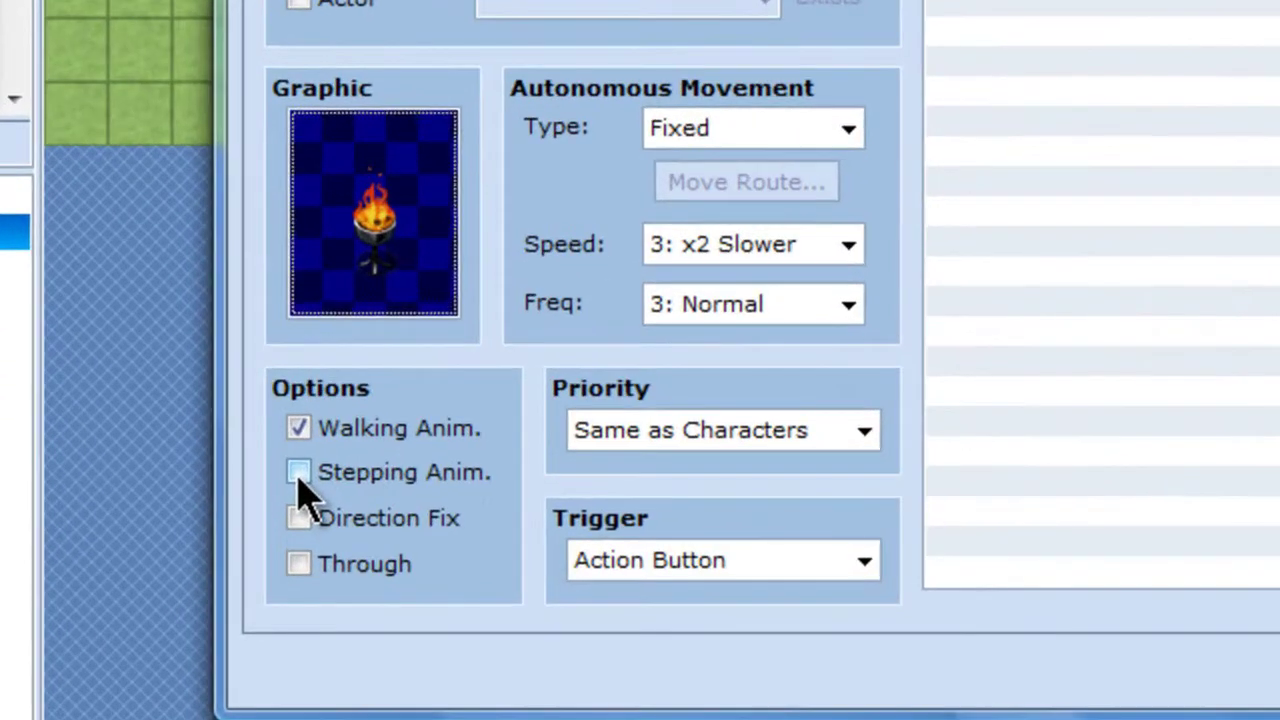
Step: Enable Stepping Anim. and Direction Fix for the brazier event and apply
left_click(299, 472)
left_click(299, 517)
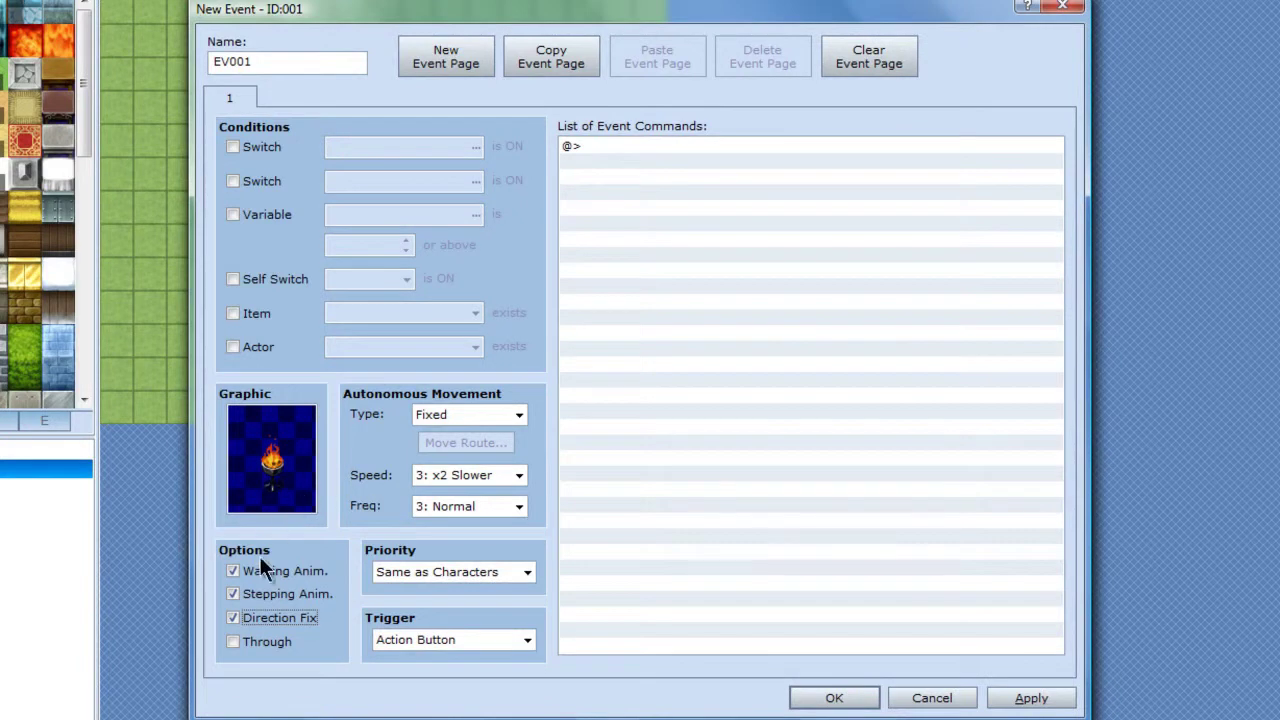
left_click(1014, 697)
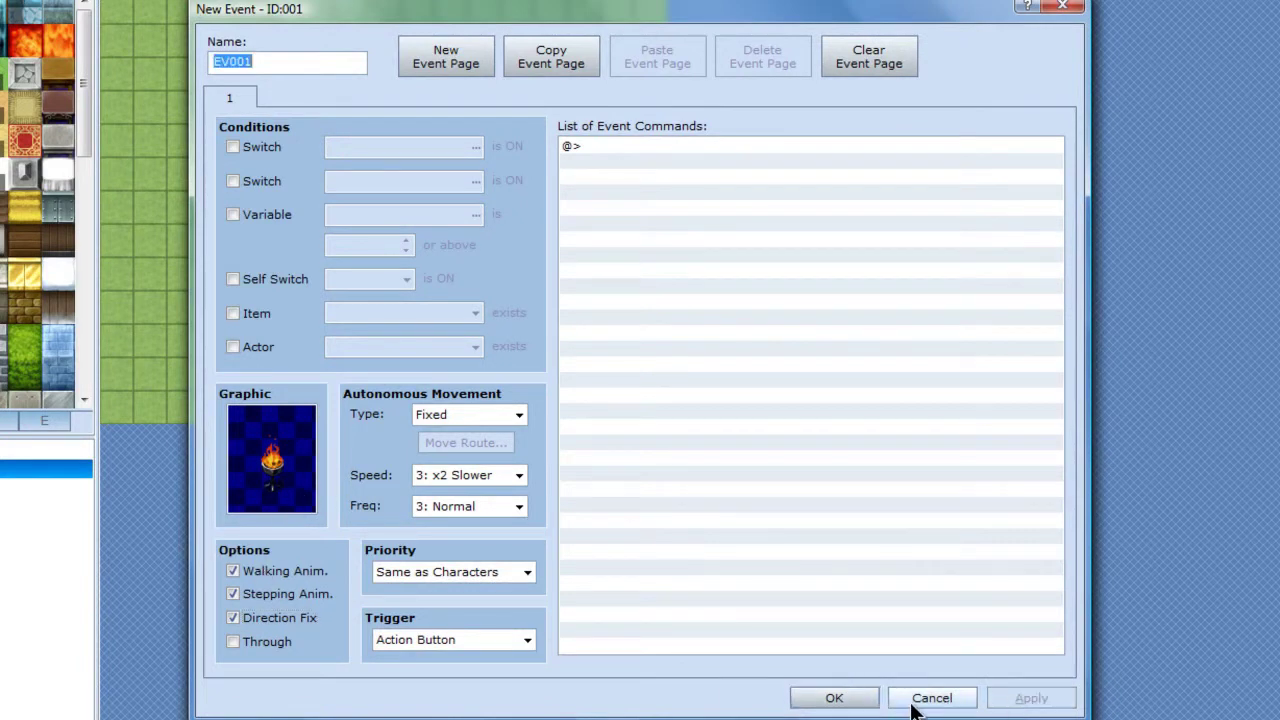
Step: Add a conditional branch requiring item 023 unlit torch, then start a command inside it
double_click(596, 149)
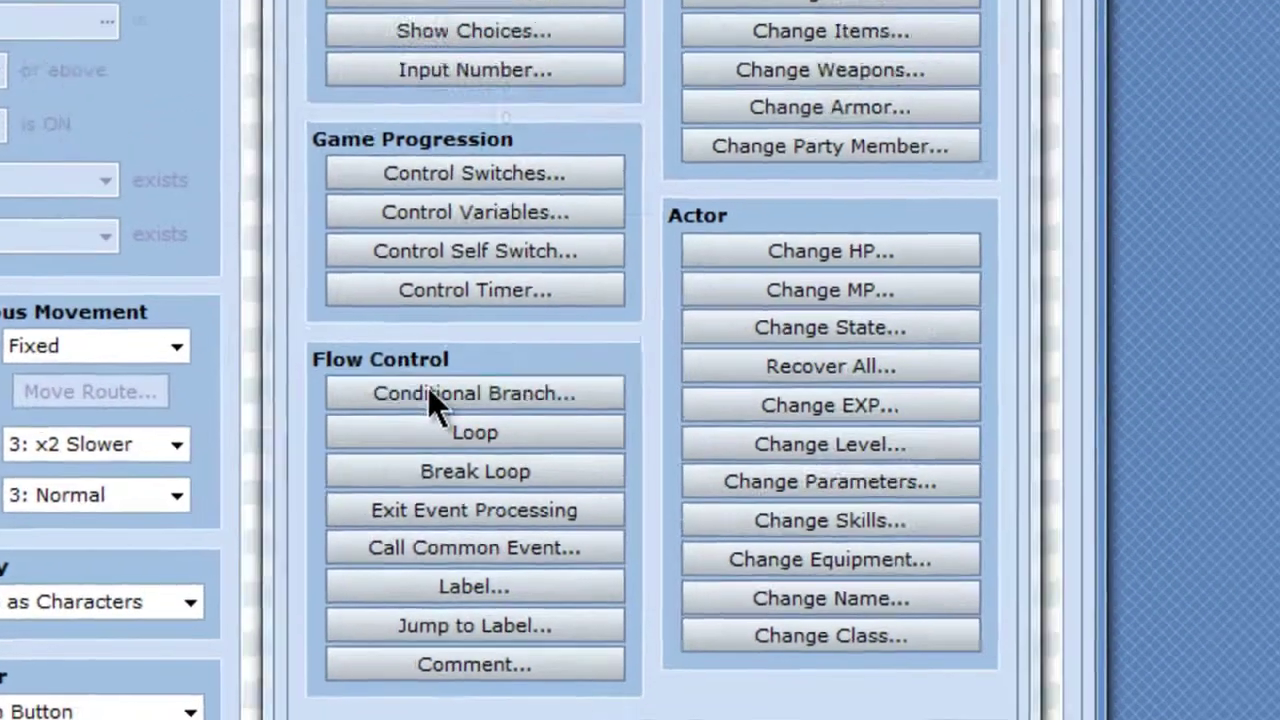
left_click(430, 394)
left_click(556, 160)
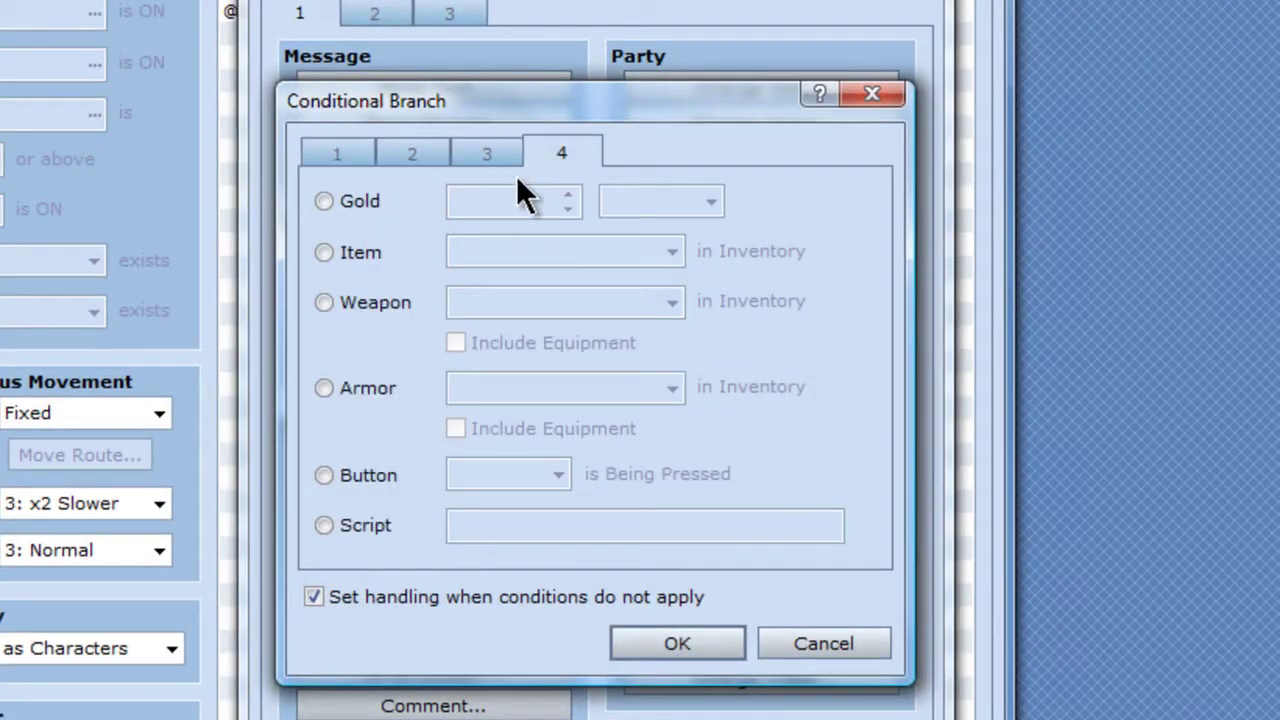
left_click(323, 251)
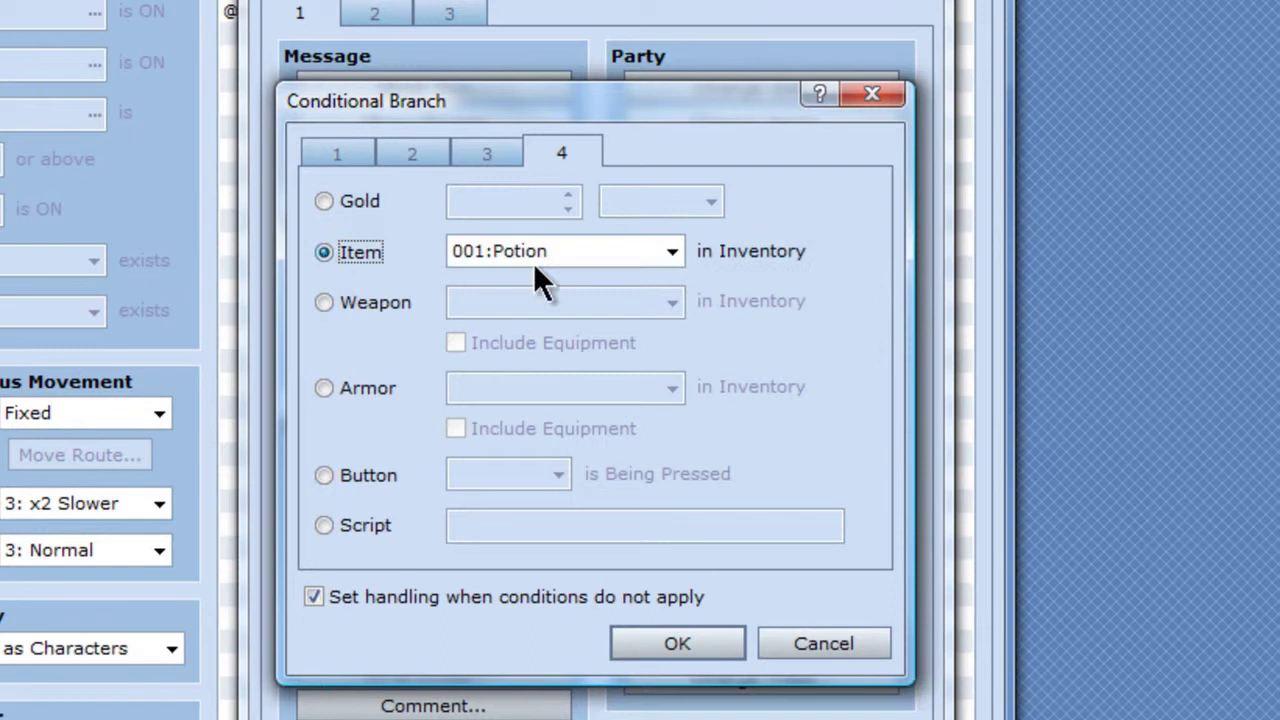
left_click(673, 252)
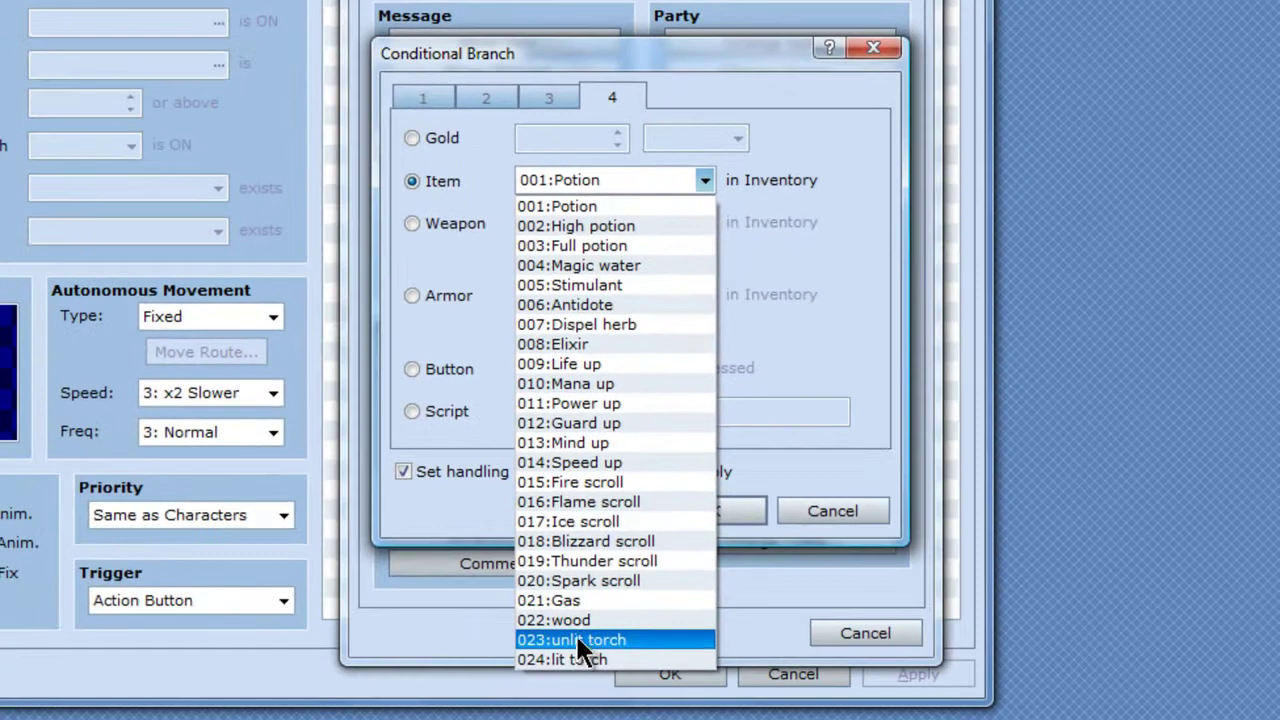
left_click(575, 632)
left_click(700, 510)
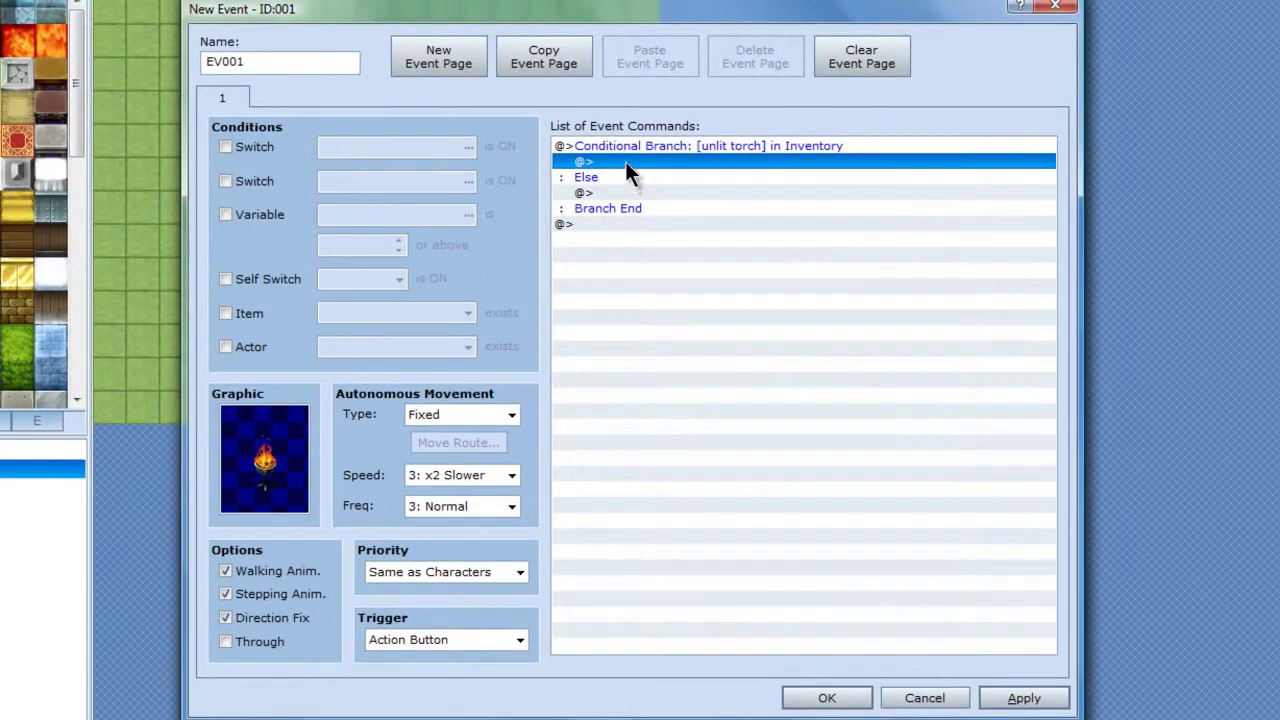
double_click(625, 161)
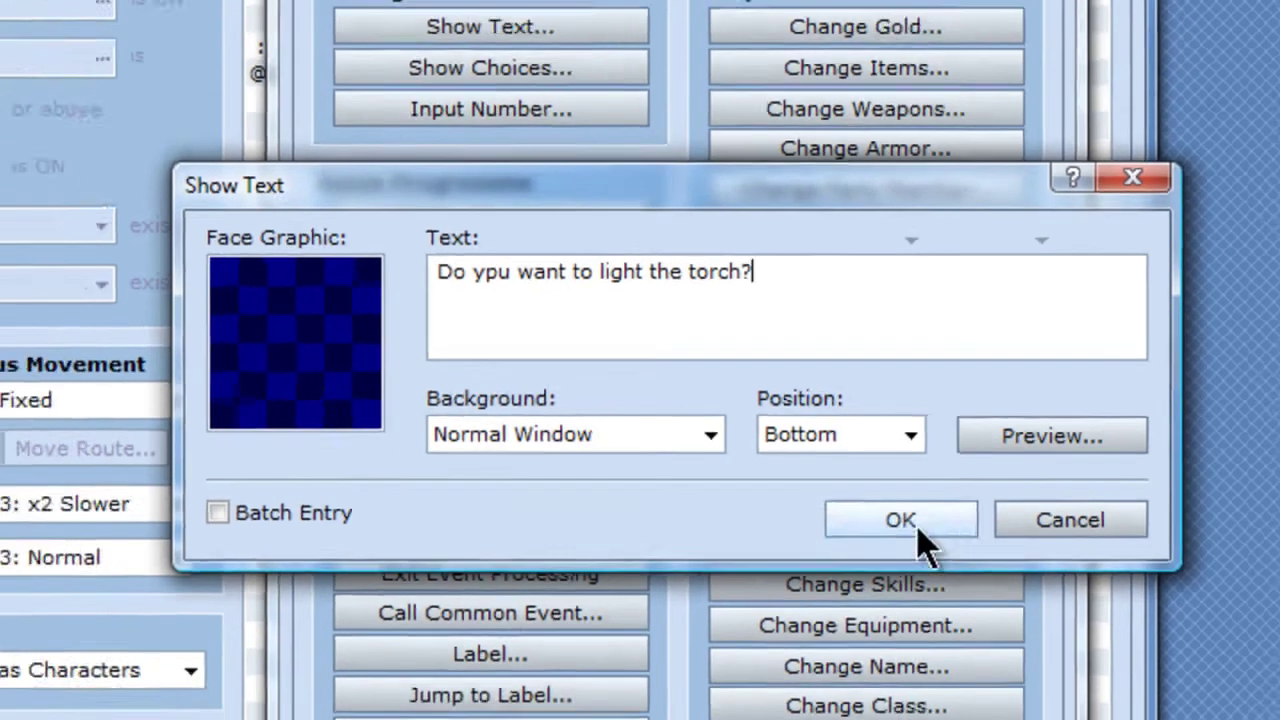
Step: Add the torch-lighting question message followed by a Yes/No choice
left_click(862, 532)
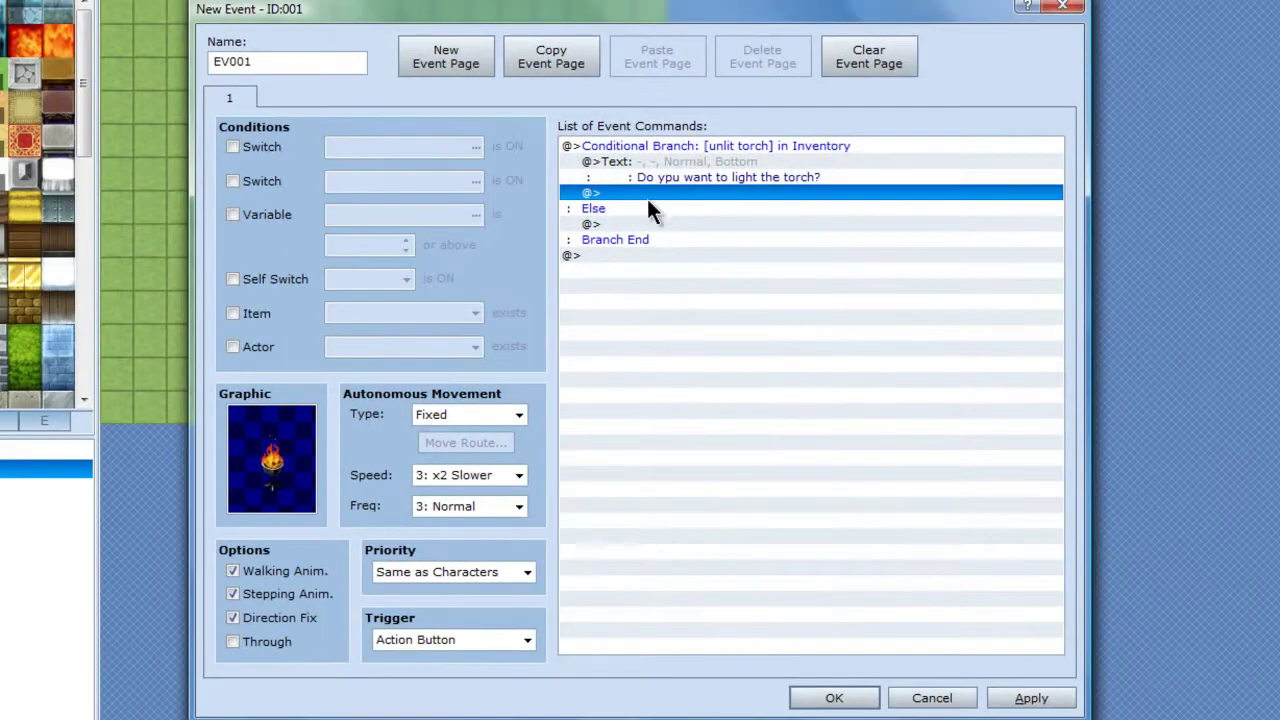
double_click(646, 193)
left_click(651, 206)
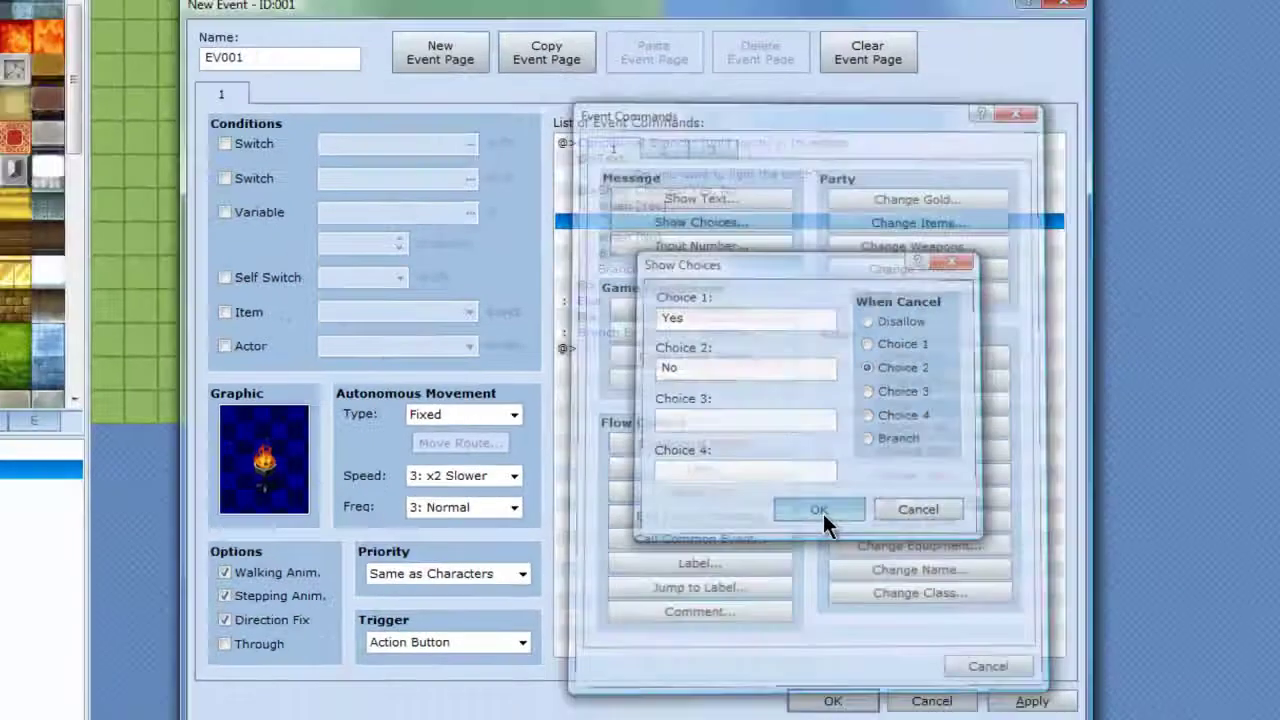
left_click(660, 626)
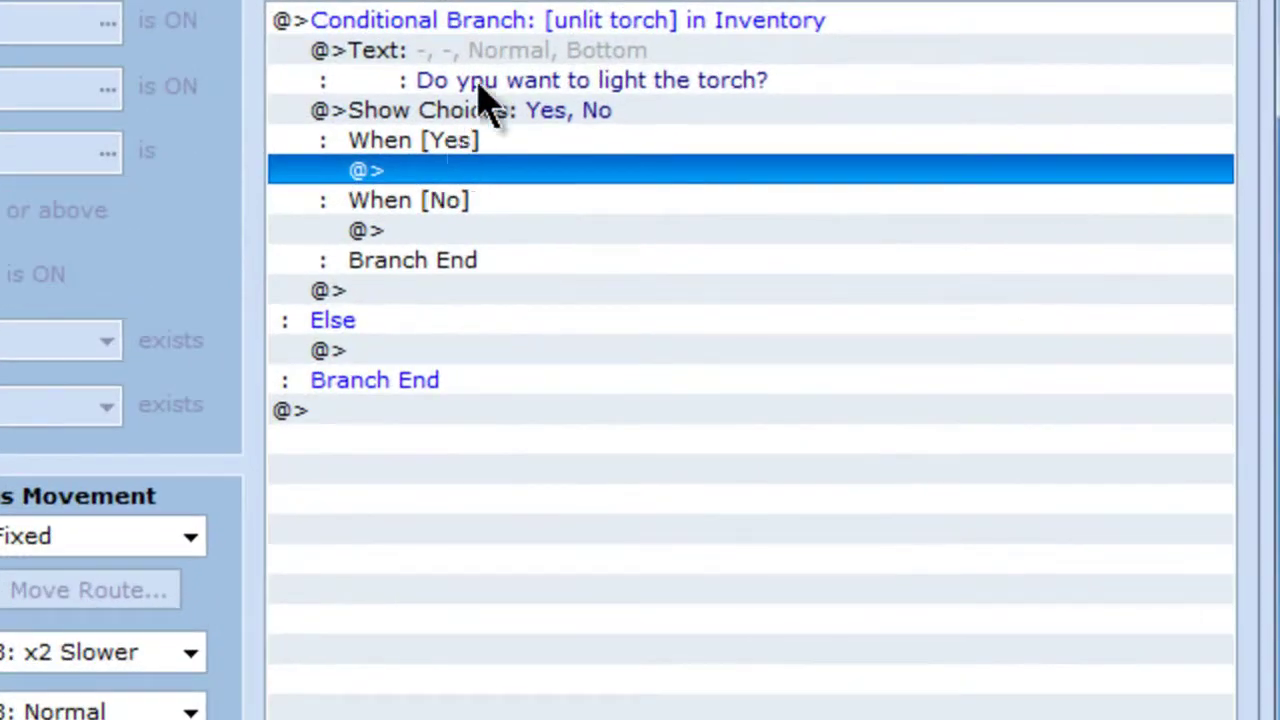
Step: Correct 'ypu' to 'you' in the prompt, then begin a command under When [Yes]
left_click(489, 68)
right_click(497, 63)
left_click(506, 123)
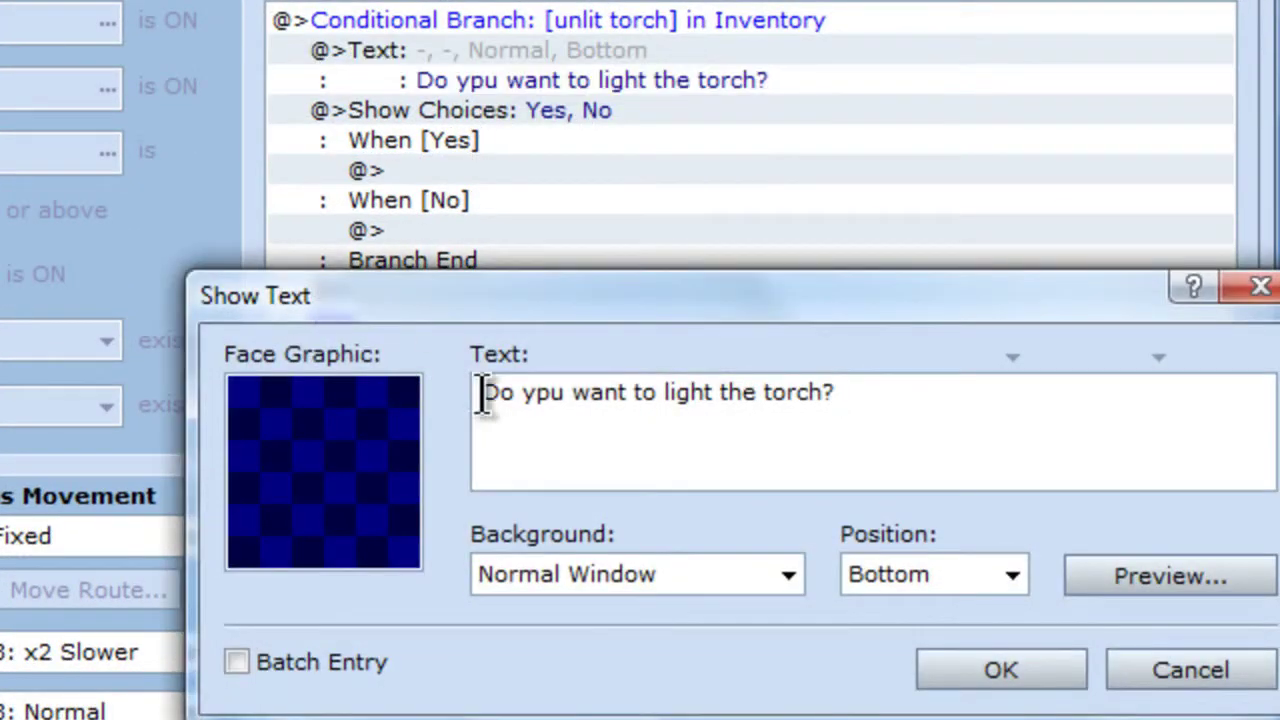
left_click(537, 392)
key("Delete")
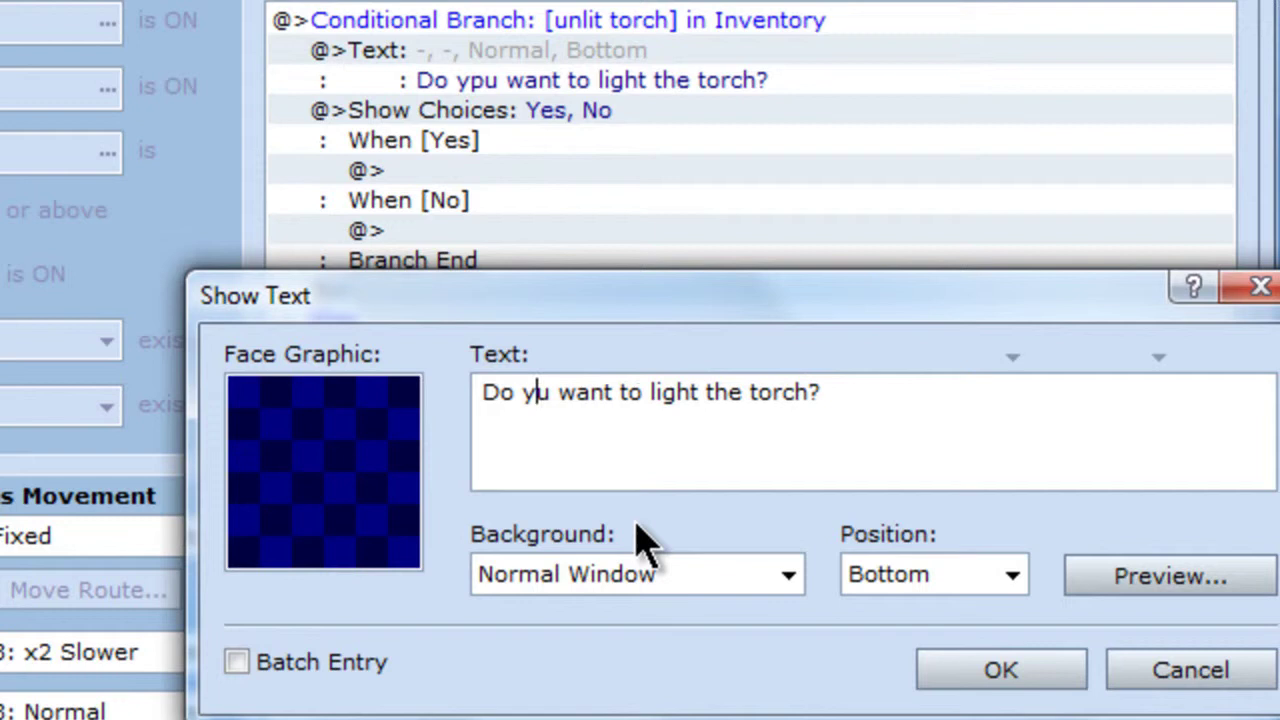
type("p")
key("BackSpace")
type("o")
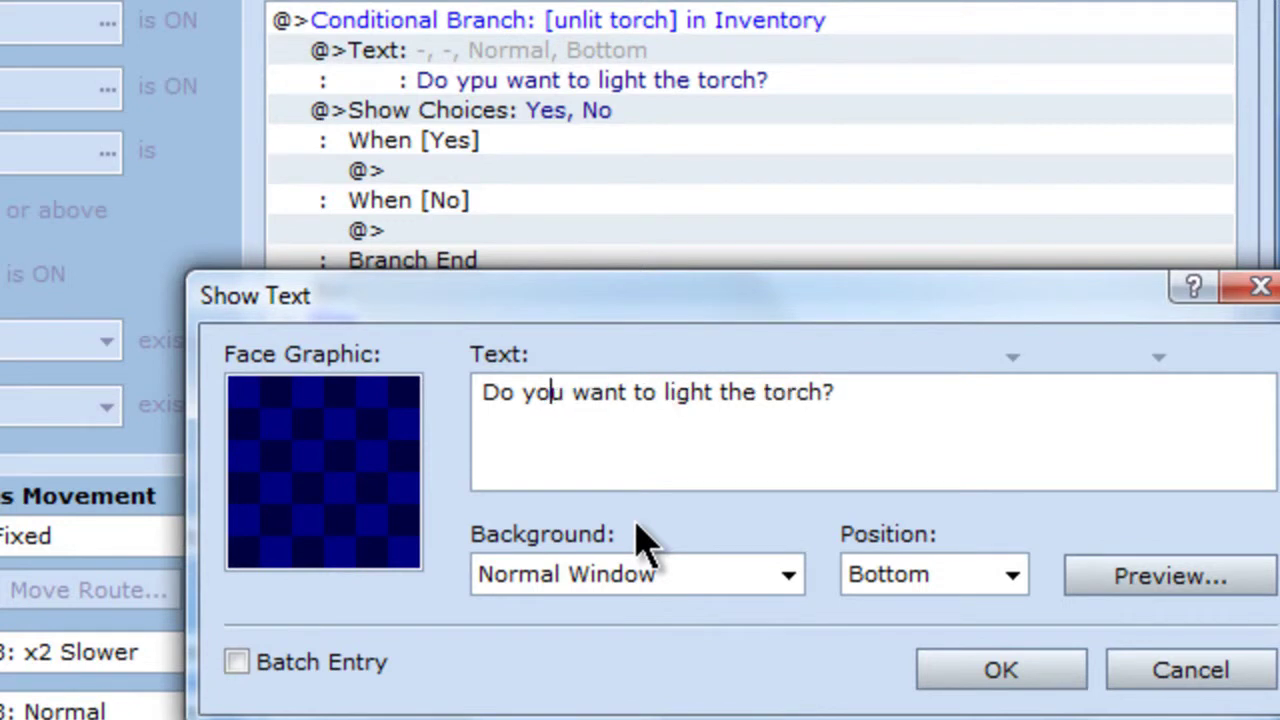
left_click(963, 668)
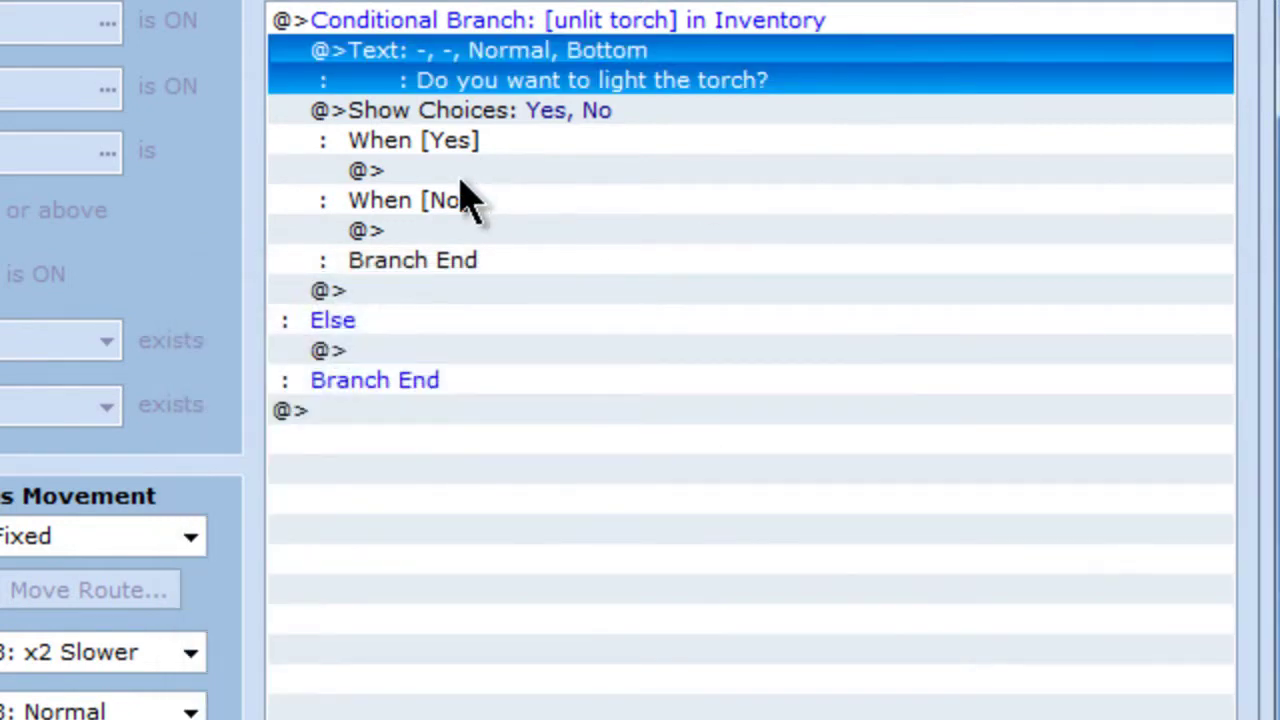
double_click(461, 178)
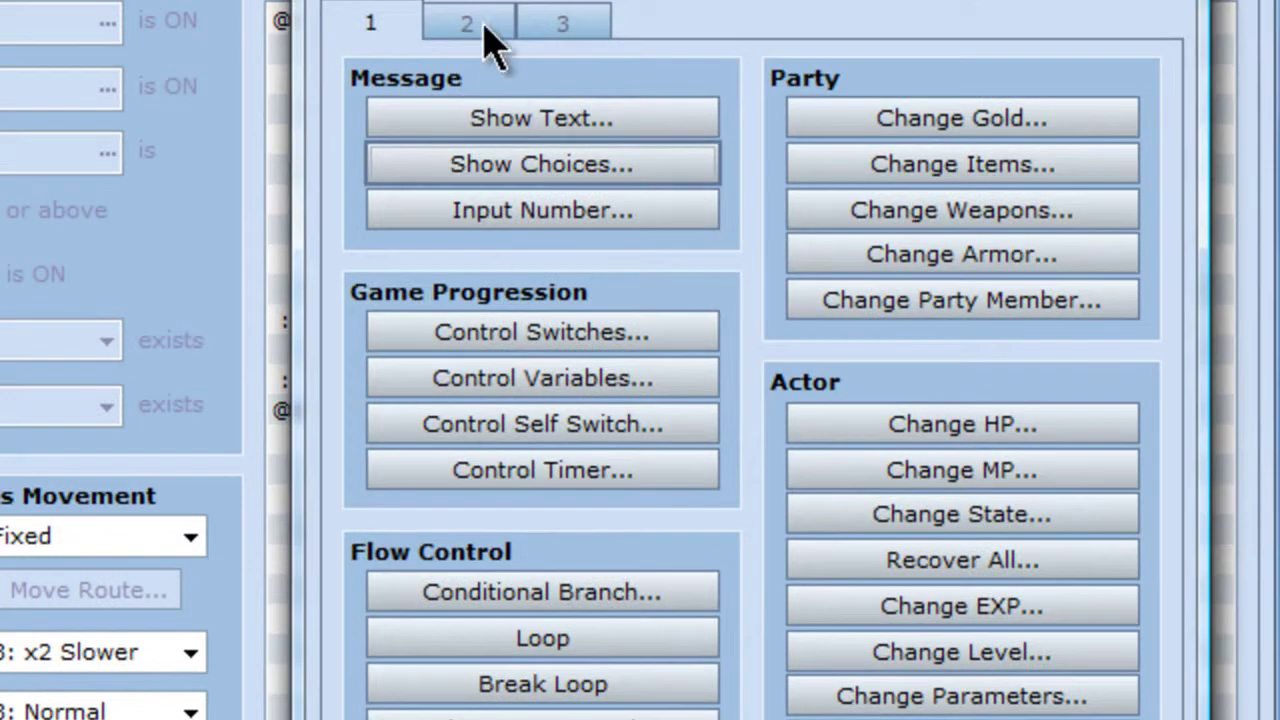
Step: Add a Play SE command using Fire1 with volume raised to 100%, previewing it first
left_click(476, 20)
left_click(620, 471)
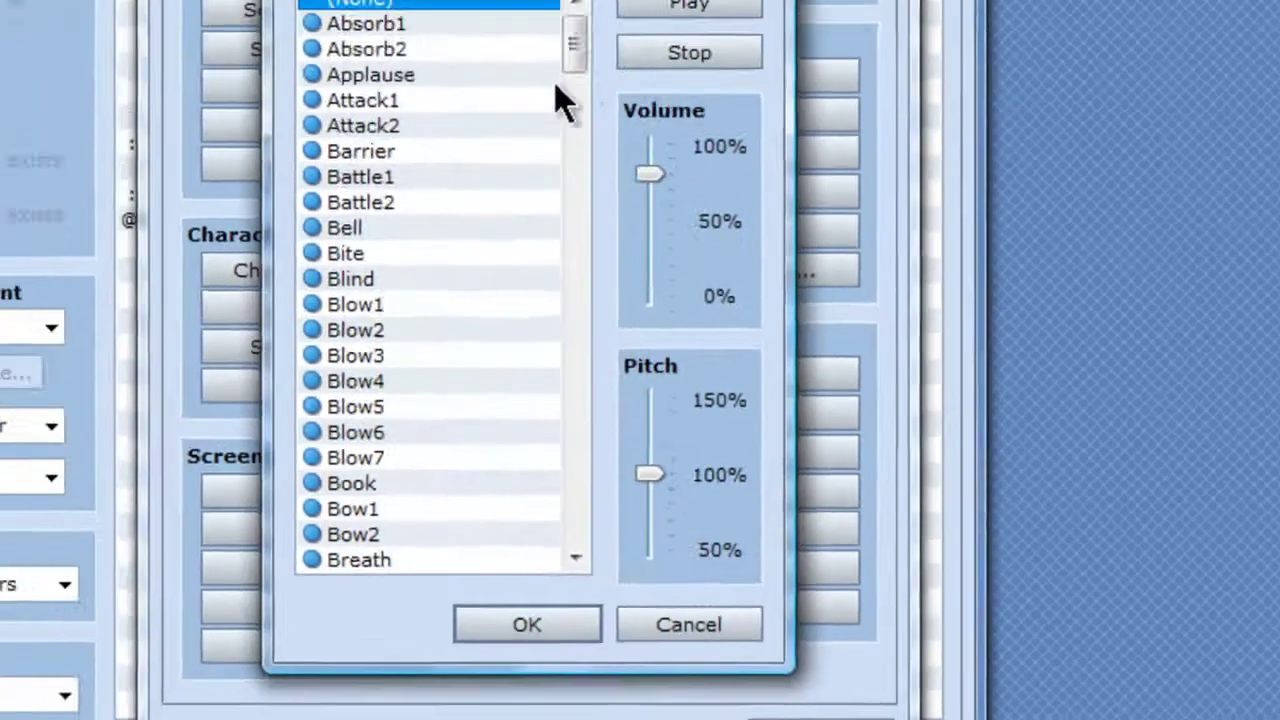
left_click_drag(554, 82, 629, 318)
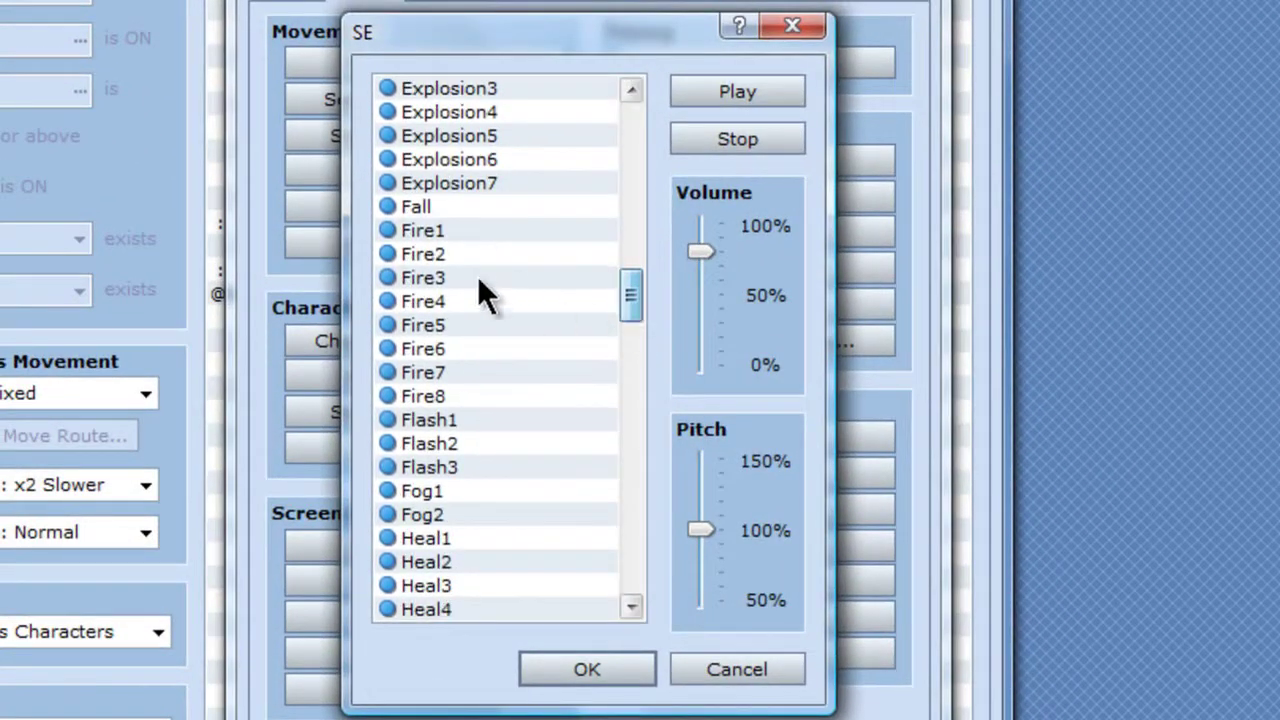
left_click(530, 228)
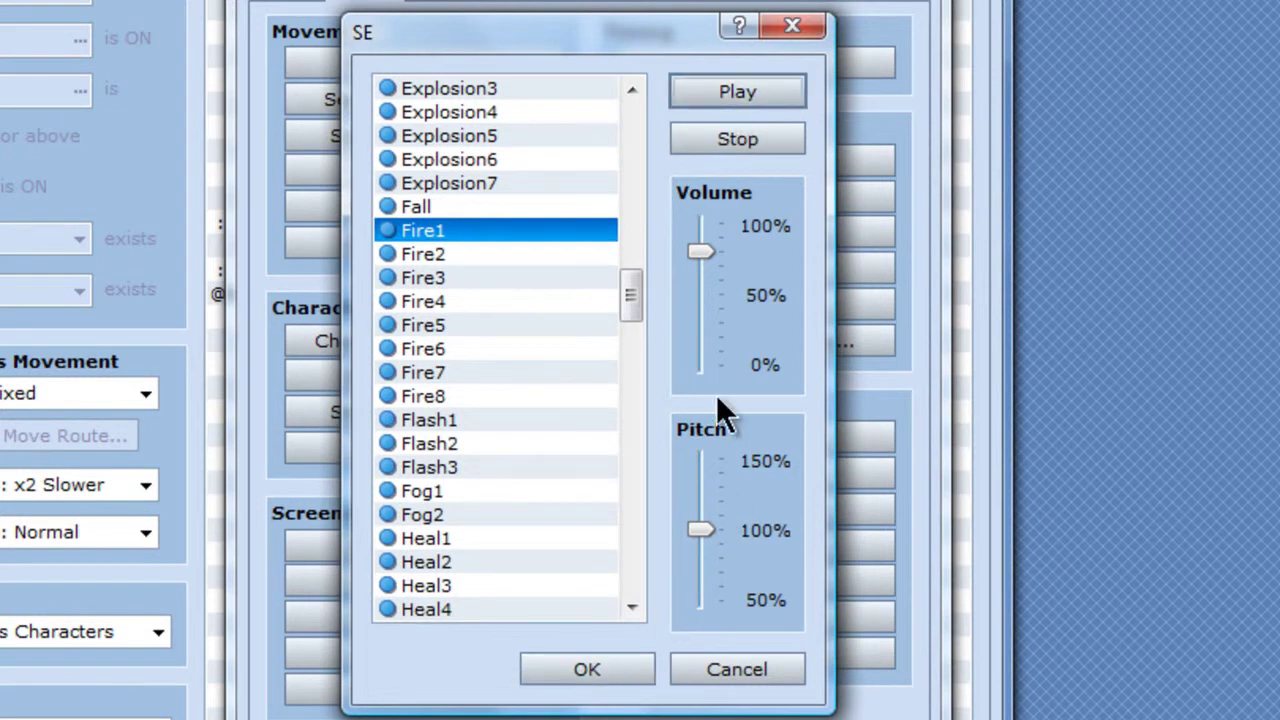
left_click_drag(700, 252, 700, 222)
left_click(730, 95)
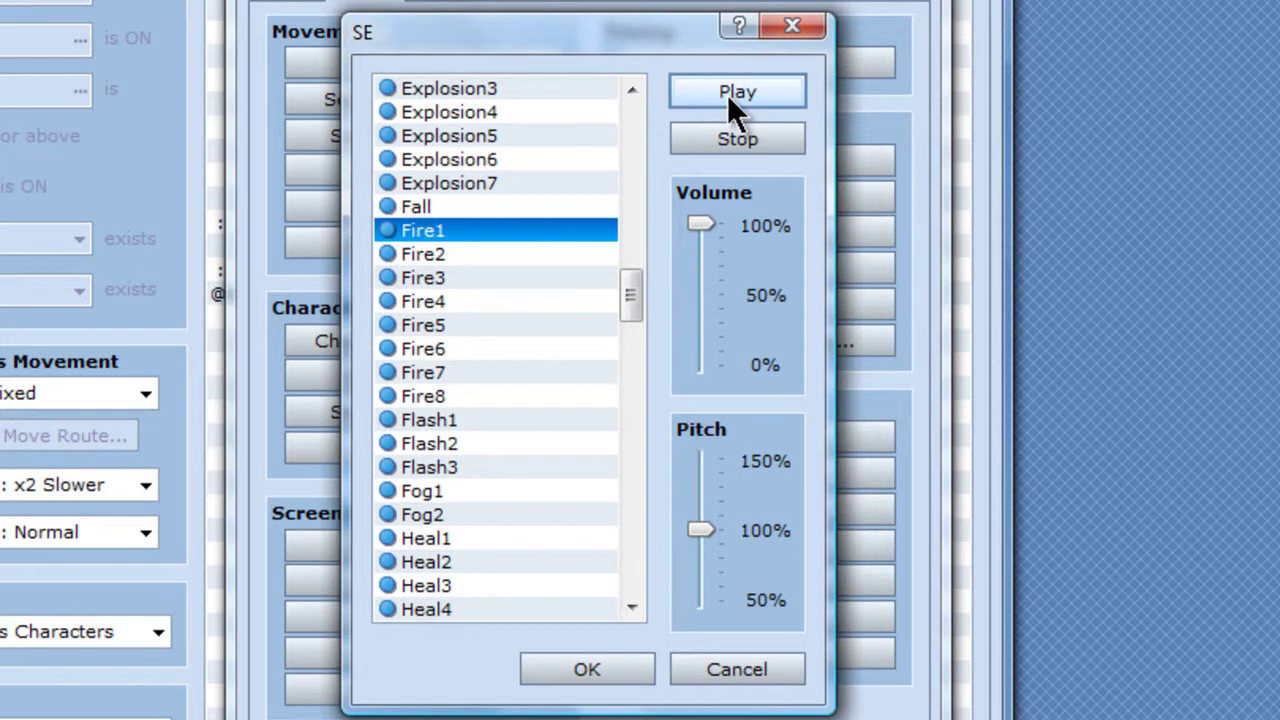
left_click(586, 669)
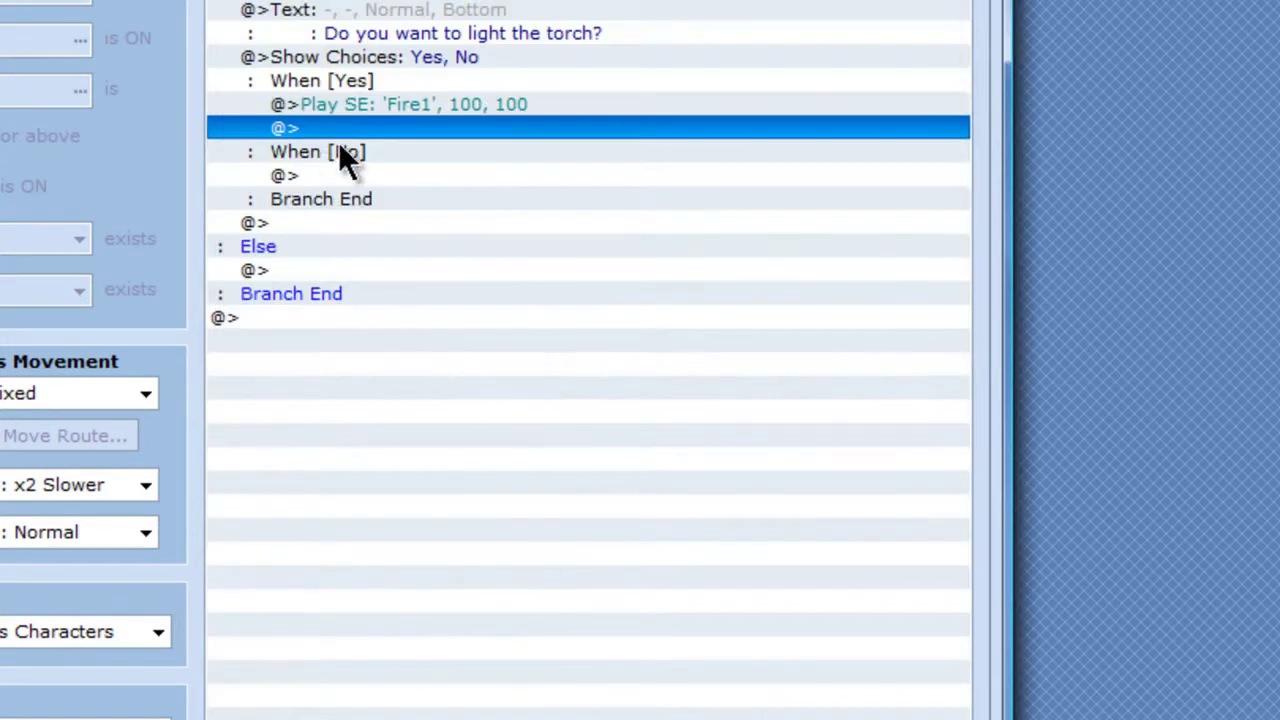
Step: Under the Yes choice, remove one 023:unlit torch from the inventory
double_click(348, 127)
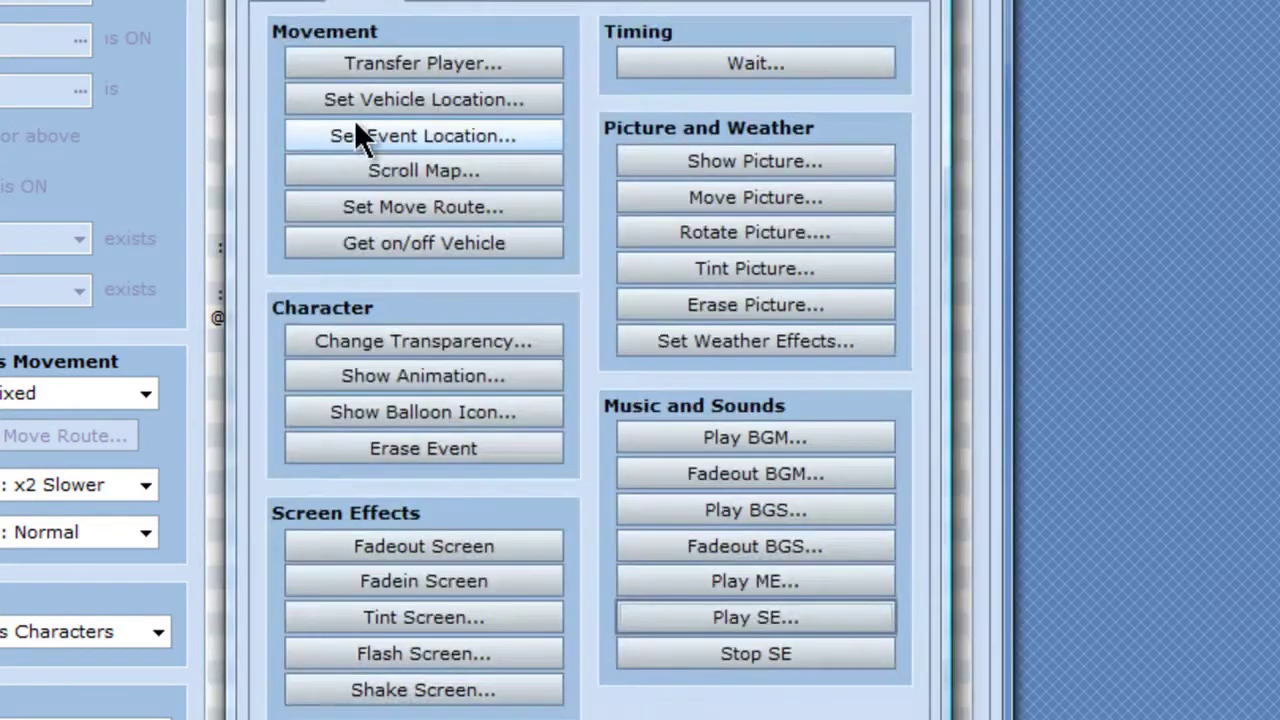
left_click(614, 147)
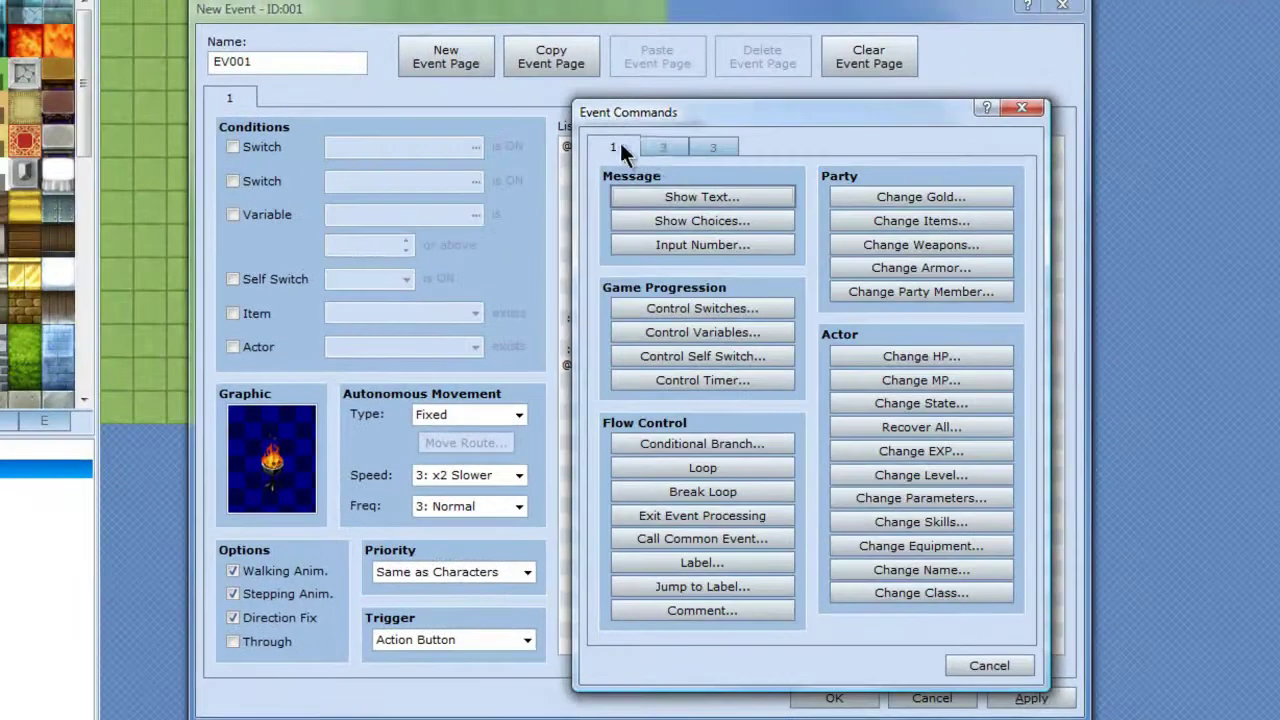
left_click(888, 222)
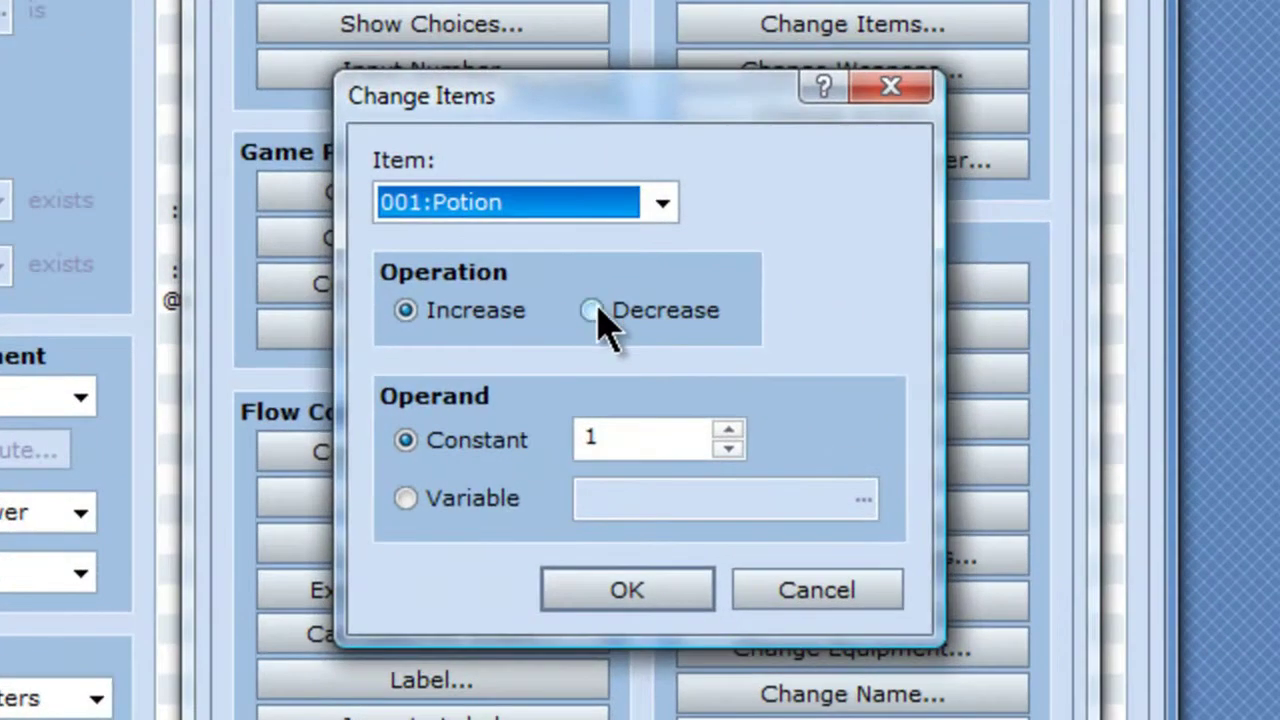
left_click(789, 370)
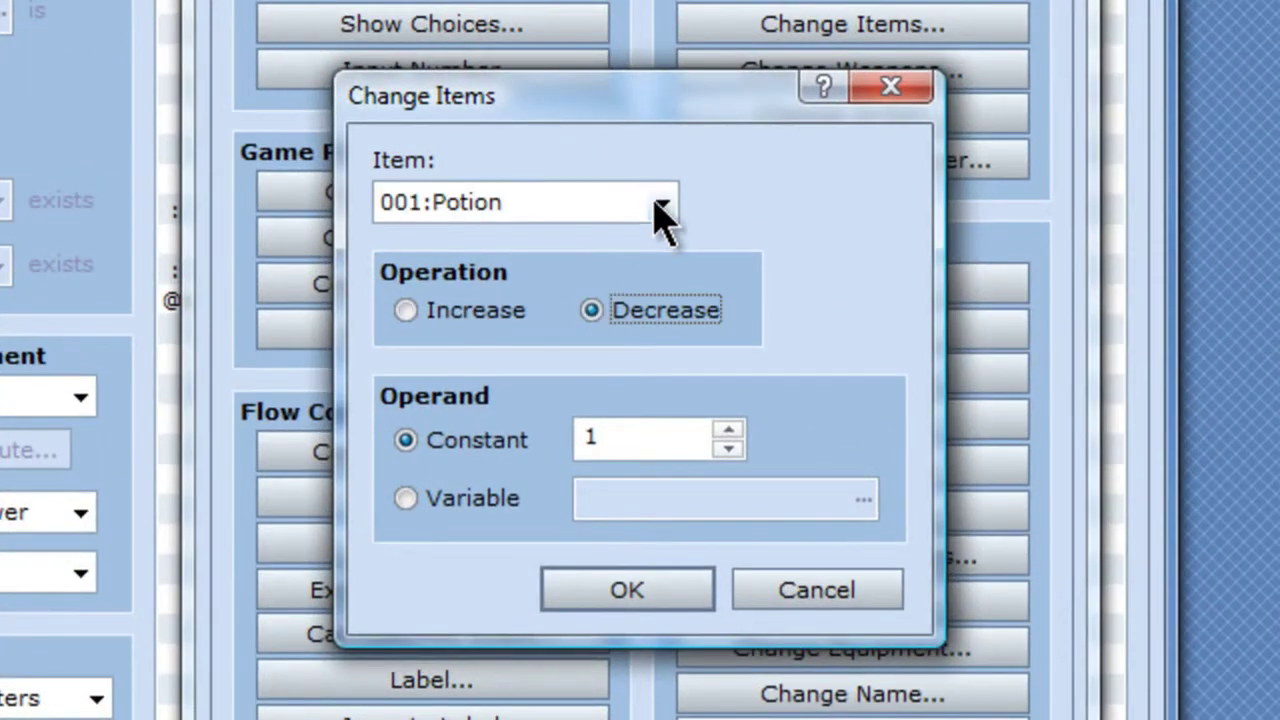
left_click(663, 210)
left_click(506, 651)
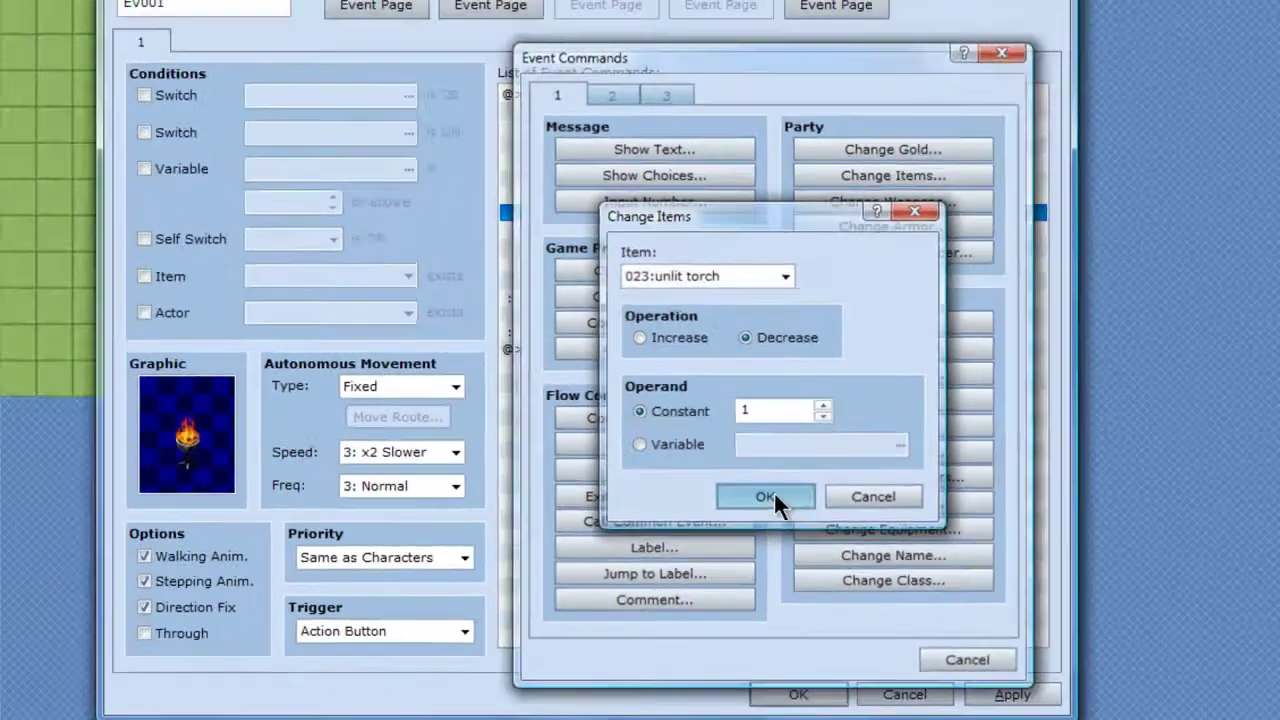
left_click(636, 432)
Step: Next, give the player one 024:lit torch
double_click(665, 257)
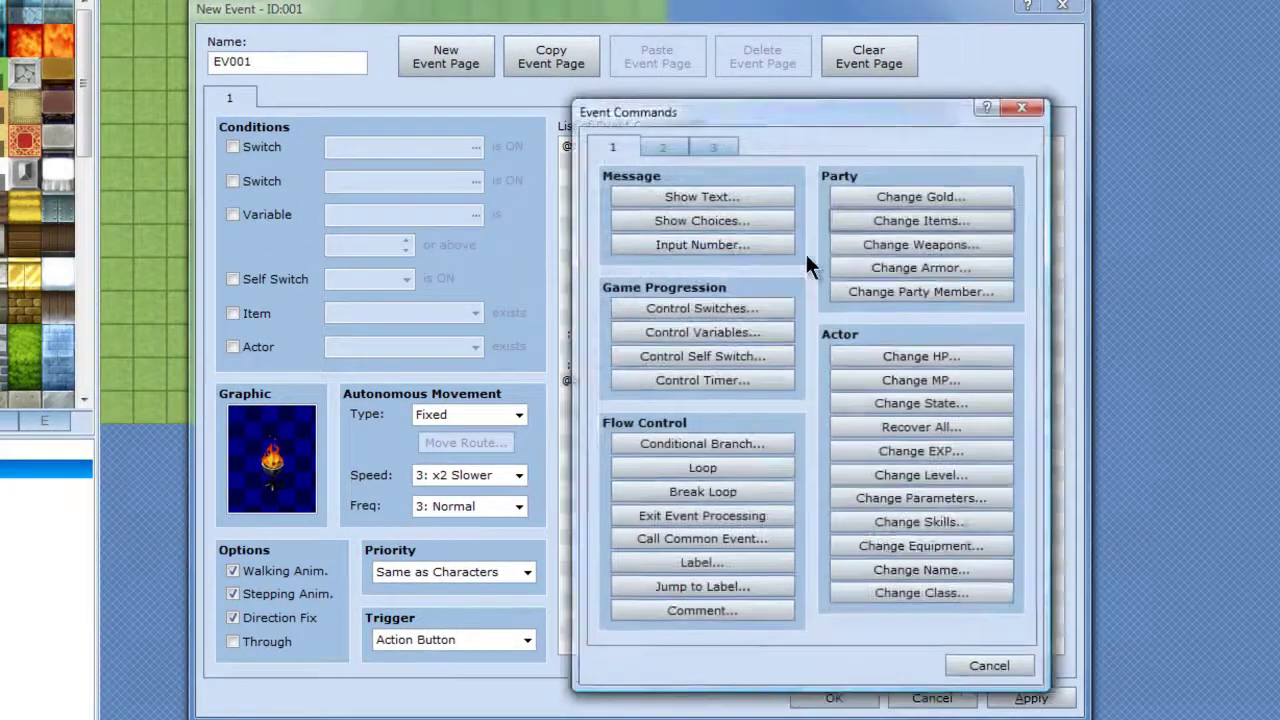
left_click(900, 224)
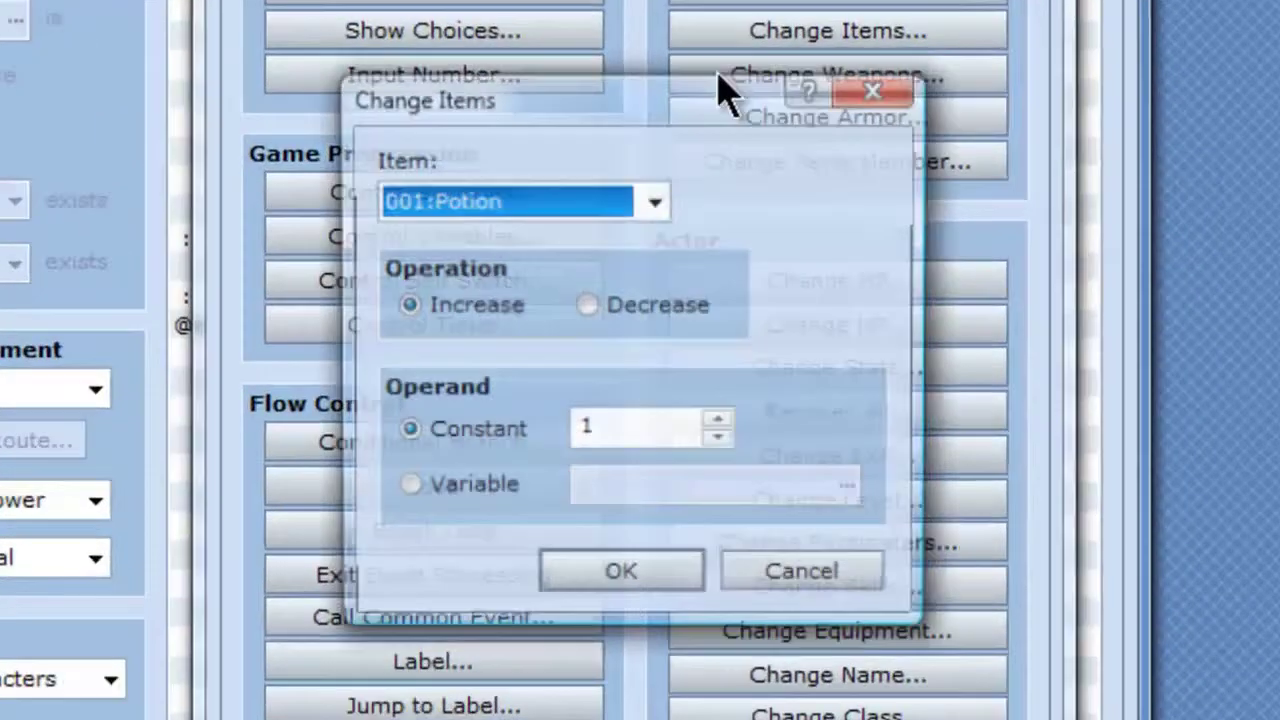
left_click(655, 201)
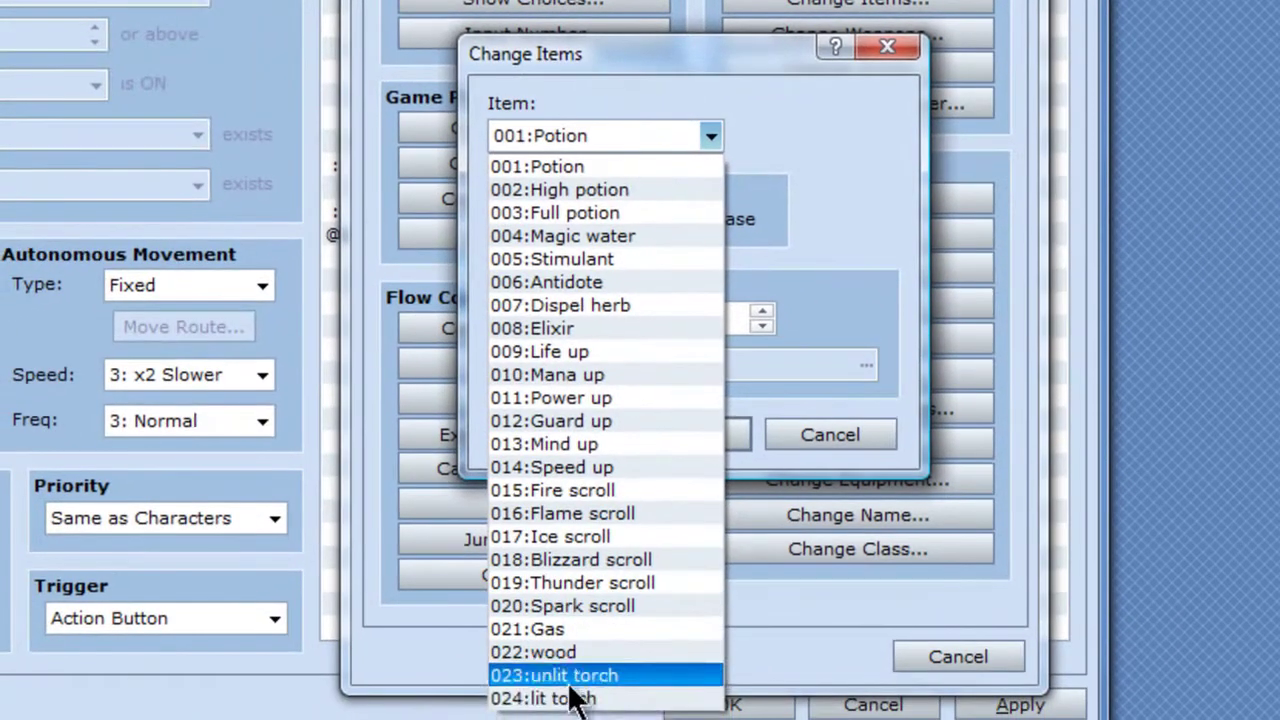
left_click(574, 698)
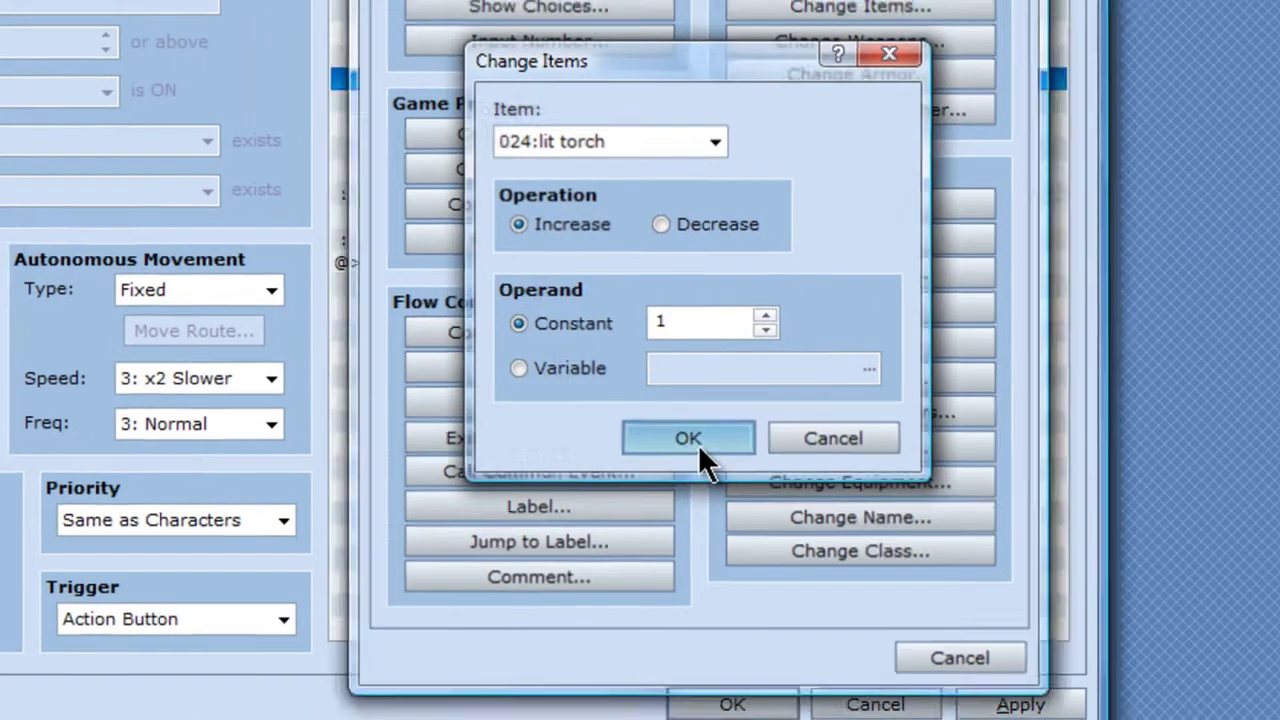
left_click(698, 444)
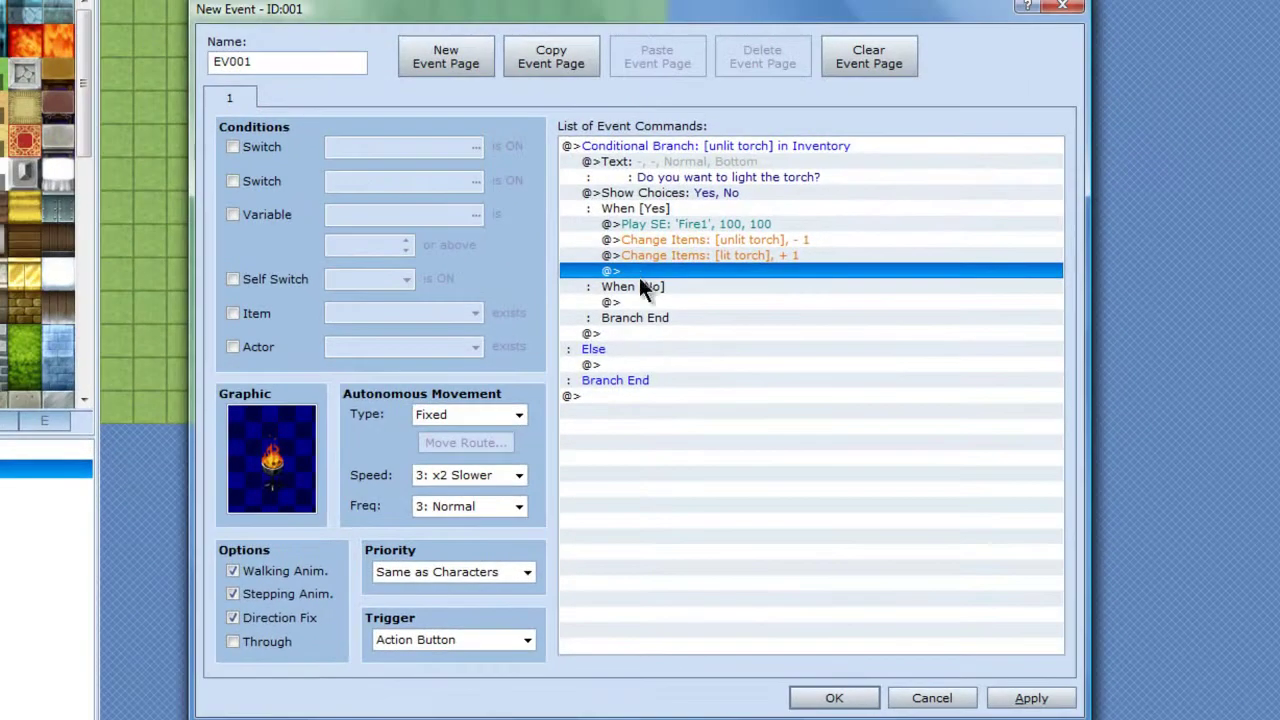
Step: Turn self switch A on
double_click(637, 268)
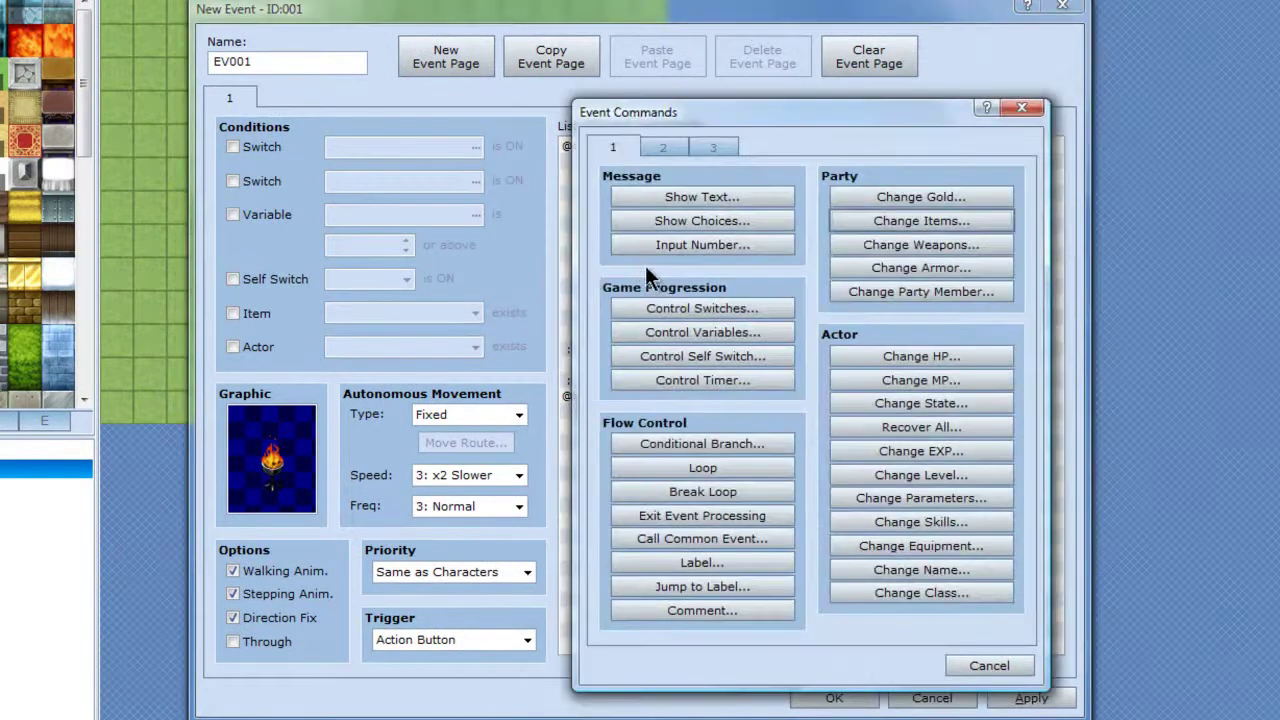
left_click(578, 390)
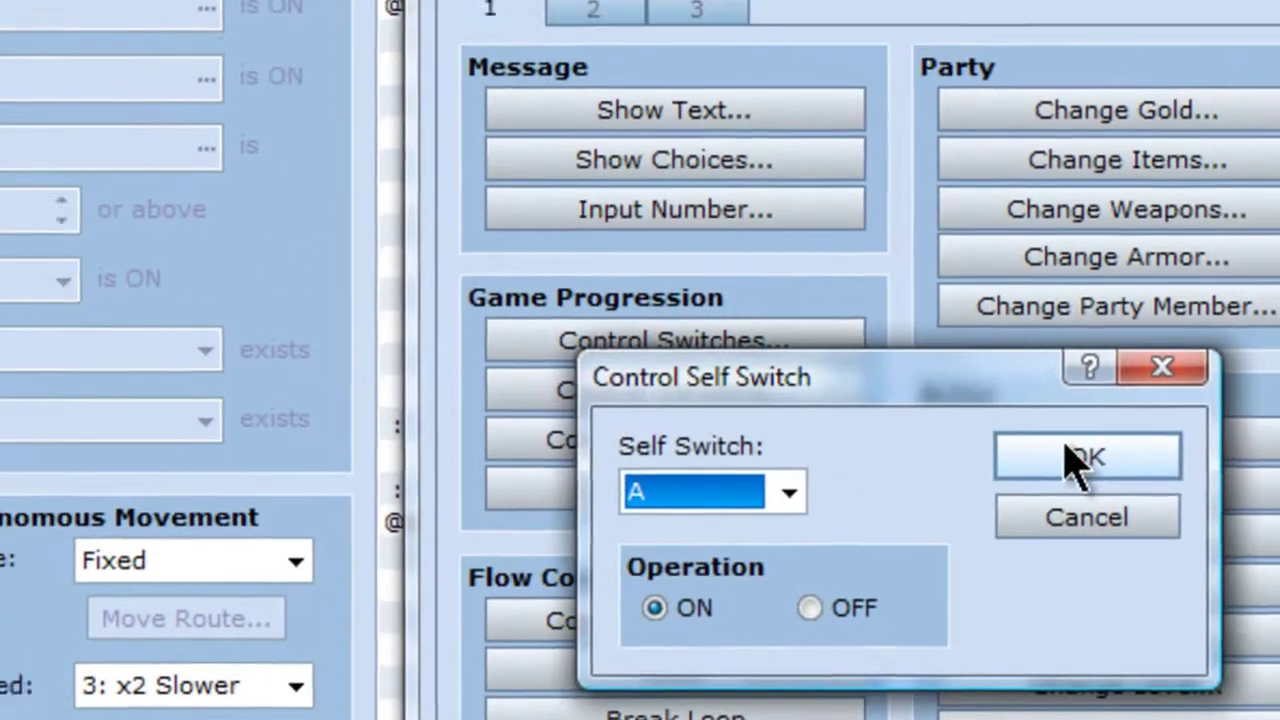
left_click(1034, 391)
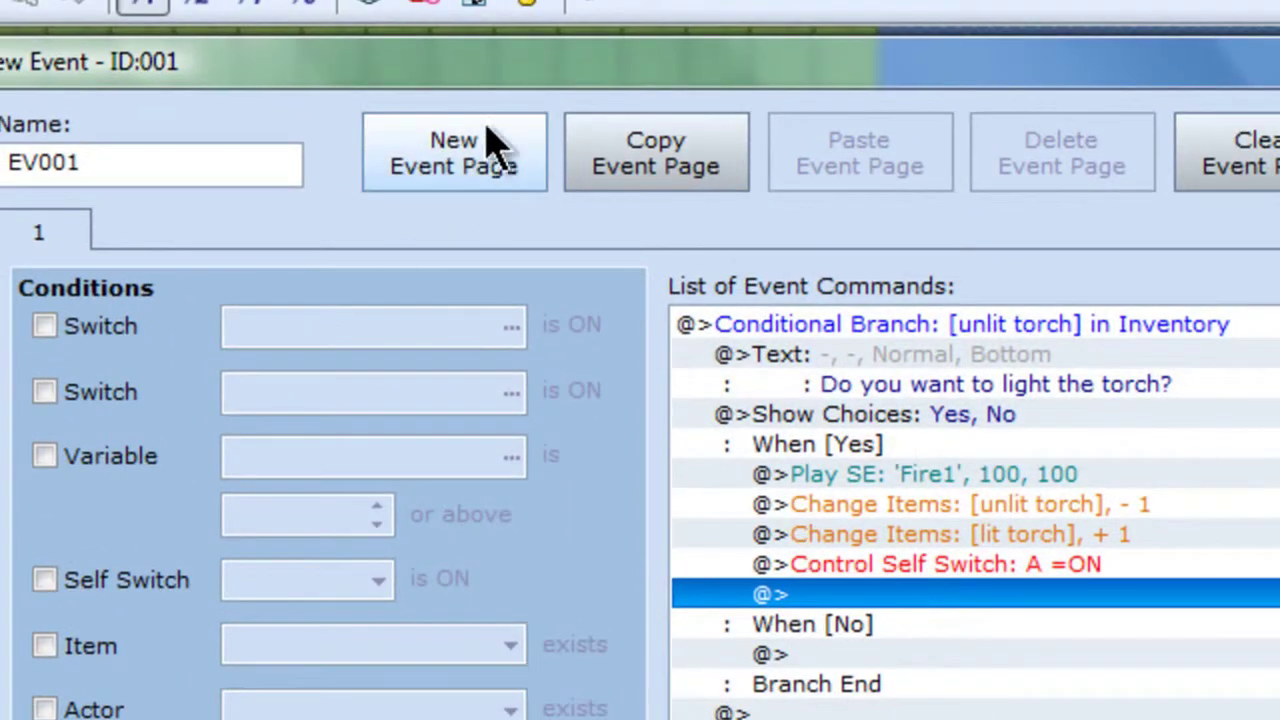
left_click(460, 150)
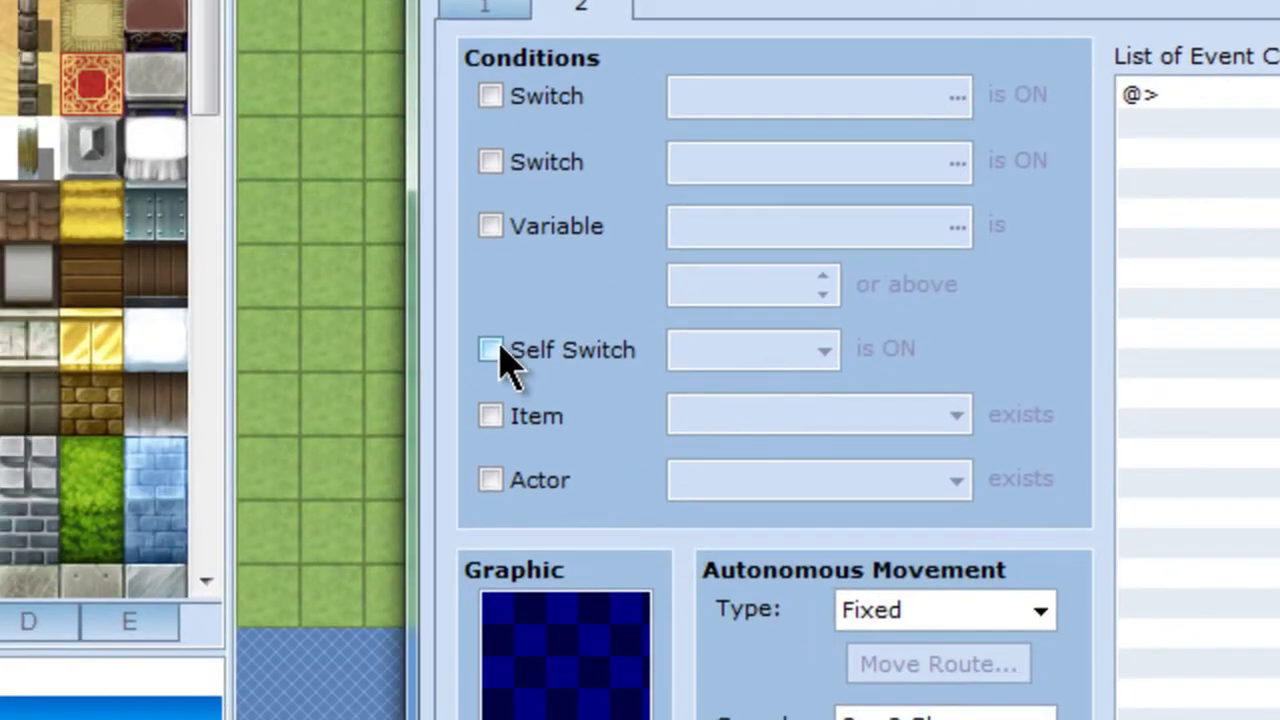
left_click(92, 554)
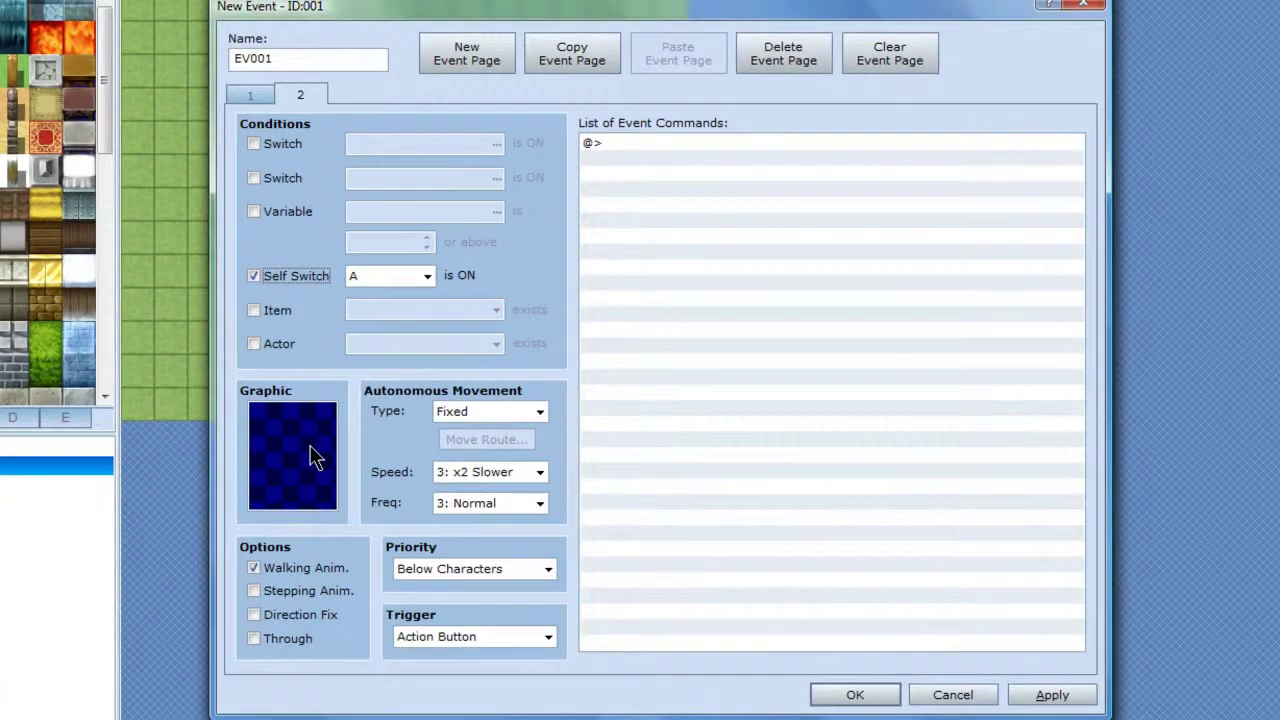
double_click(560, 648)
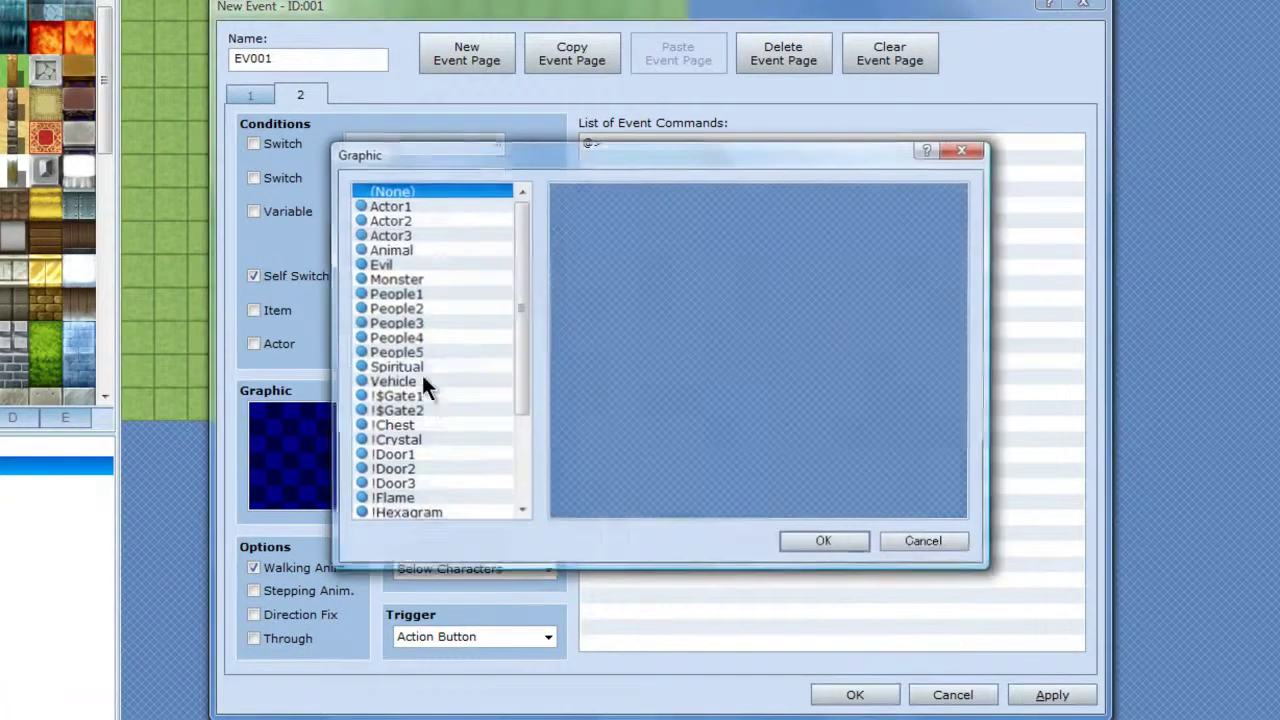
left_click(940, 542)
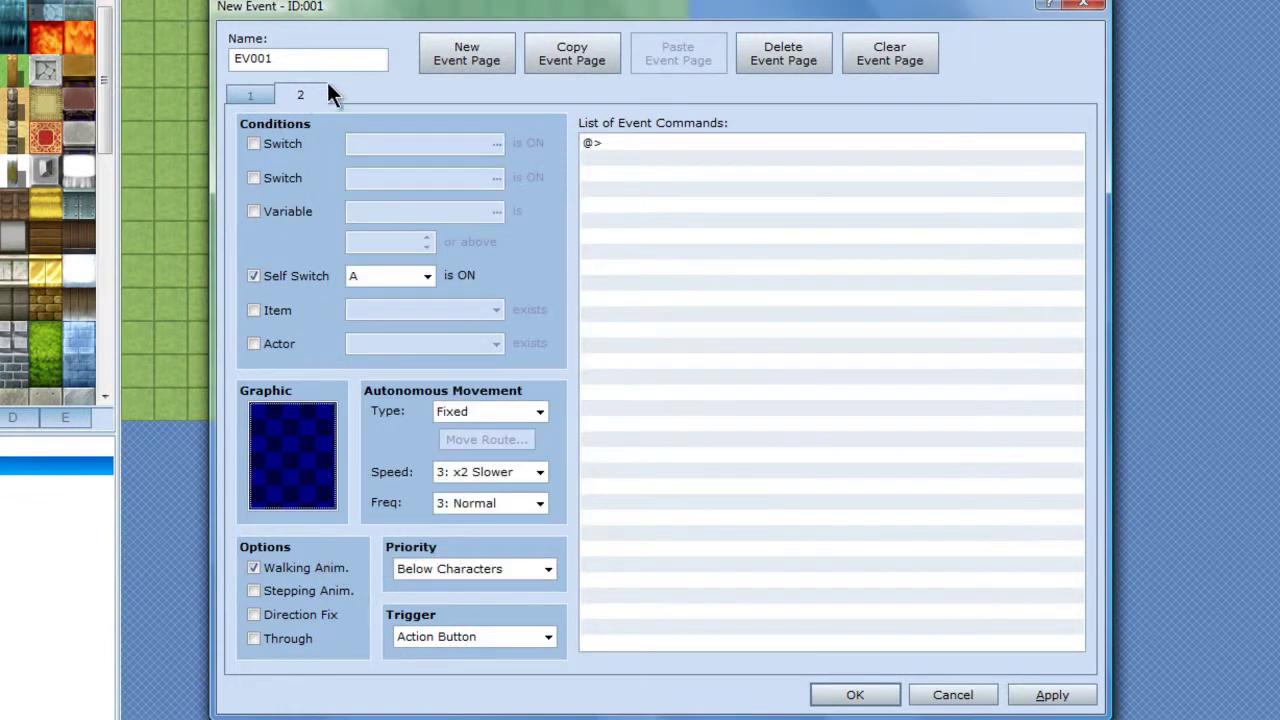
left_click(776, 60)
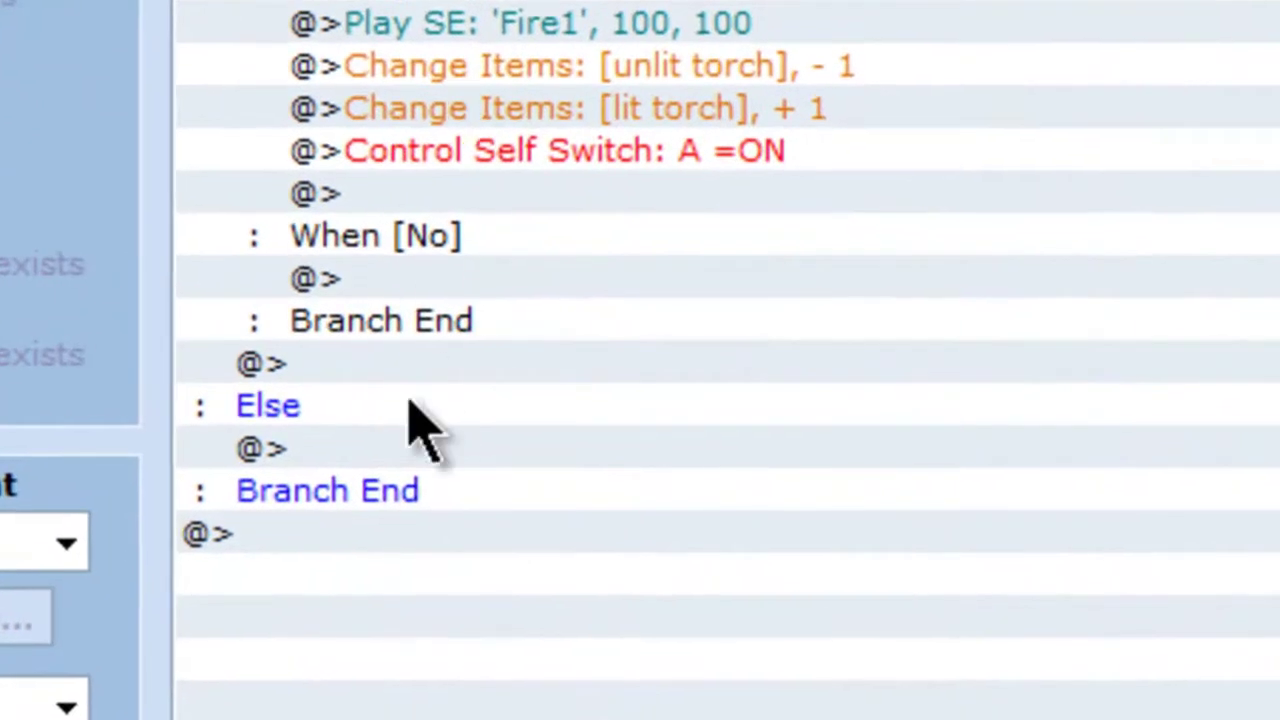
Step: Show the message 'You need a unlit torch.' under Else, then apply and close the event
left_click(368, 450)
double_click(368, 450)
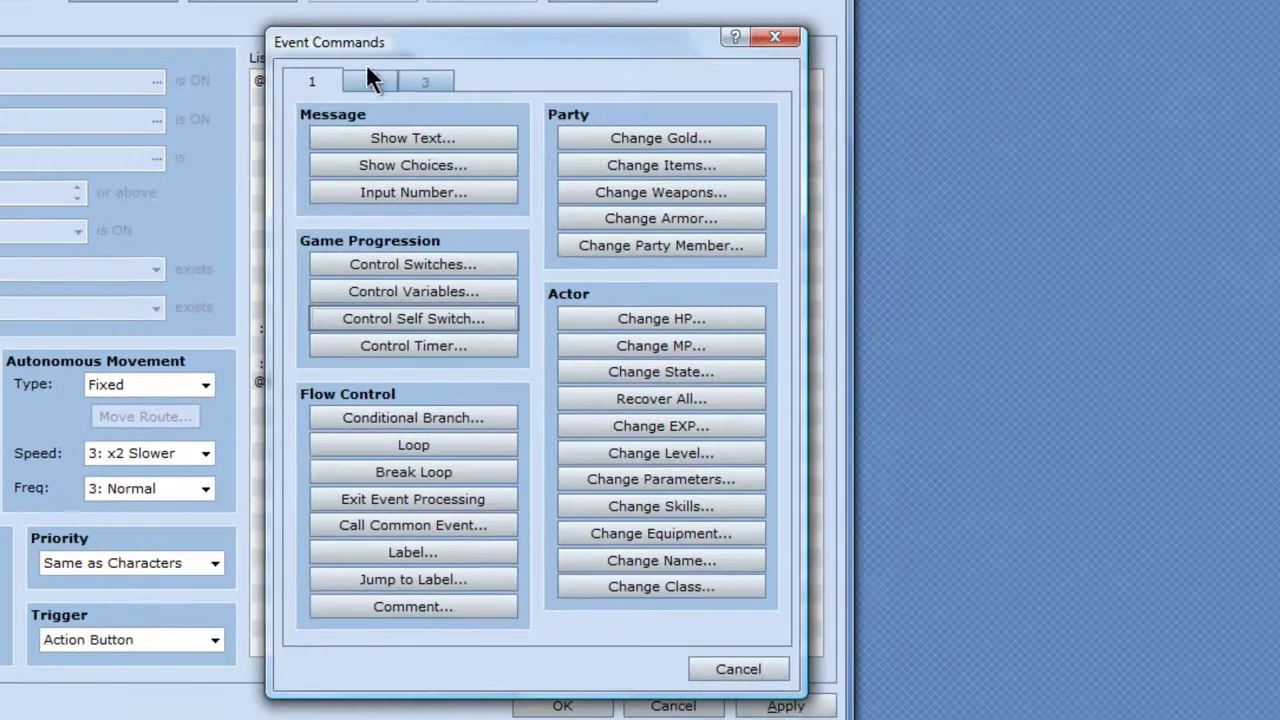
left_click(370, 80)
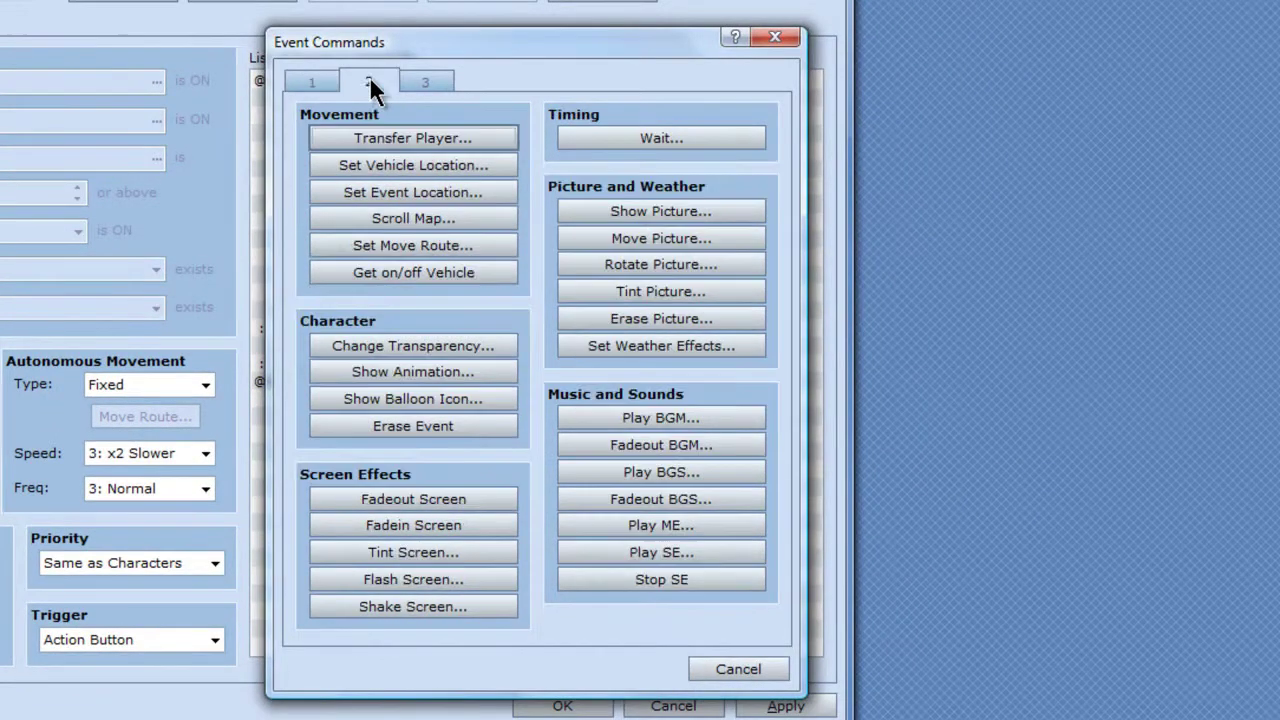
left_click(335, 83)
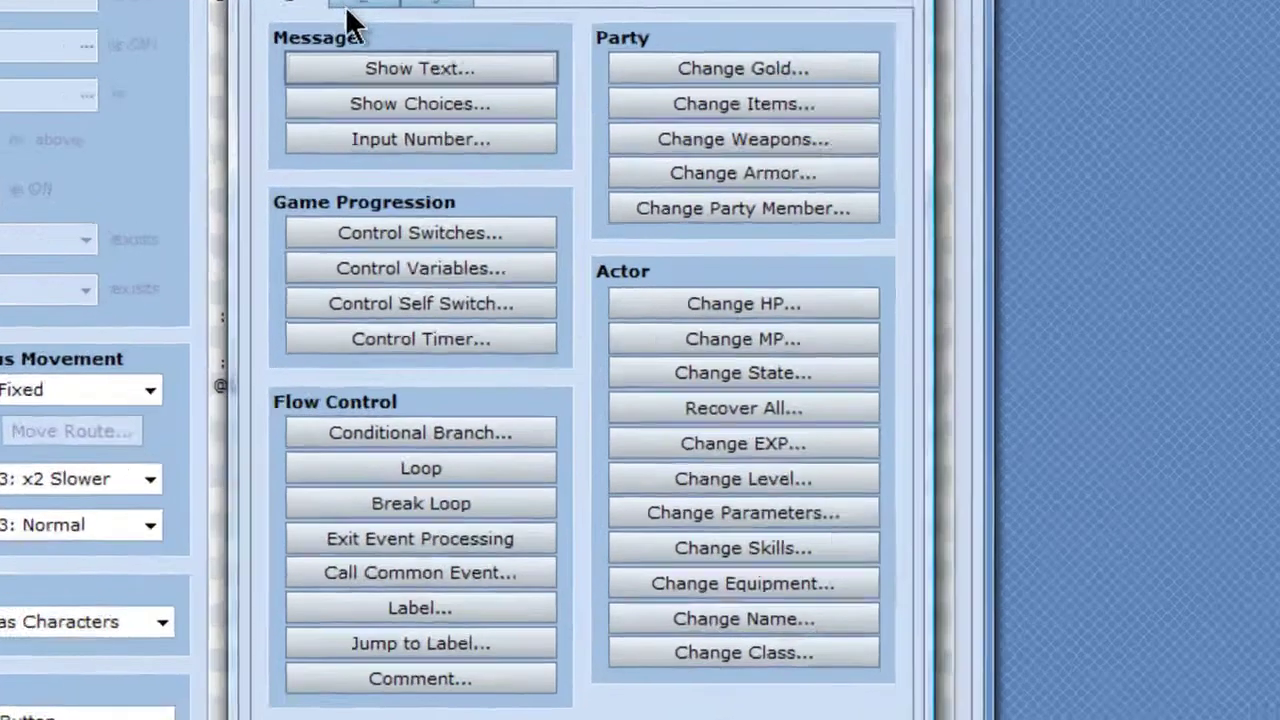
left_click(420, 68)
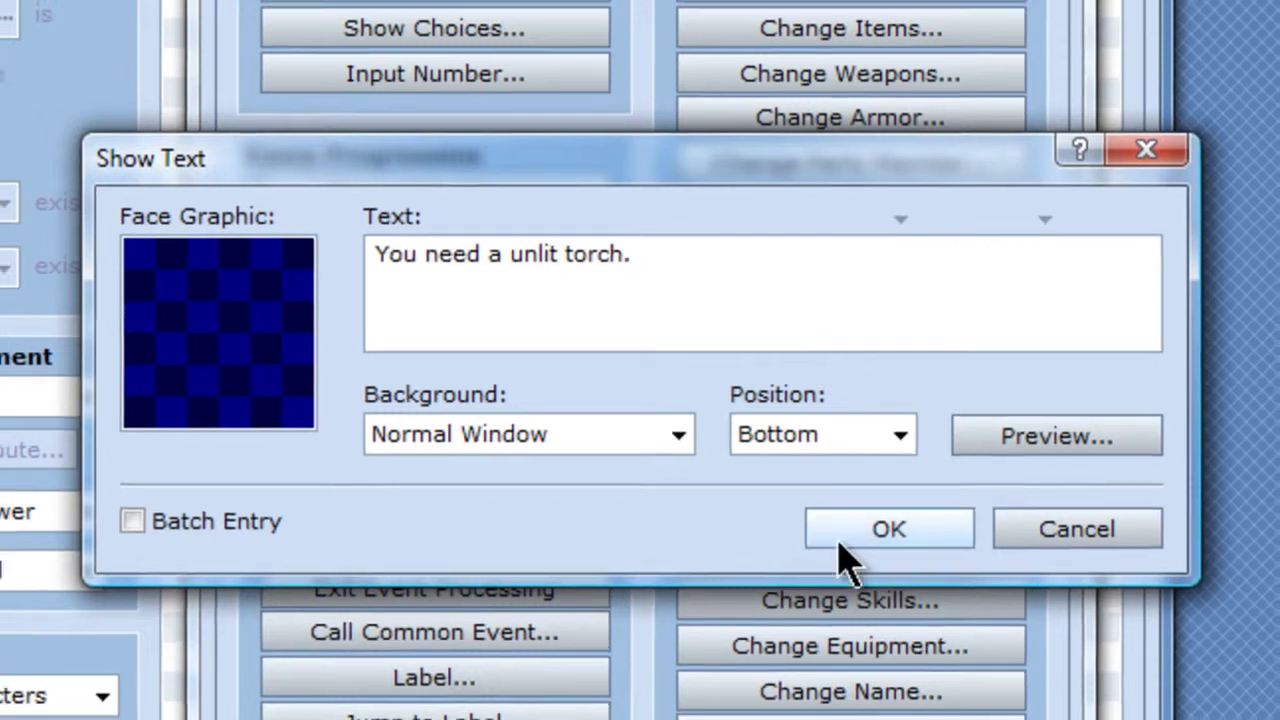
left_click(842, 535)
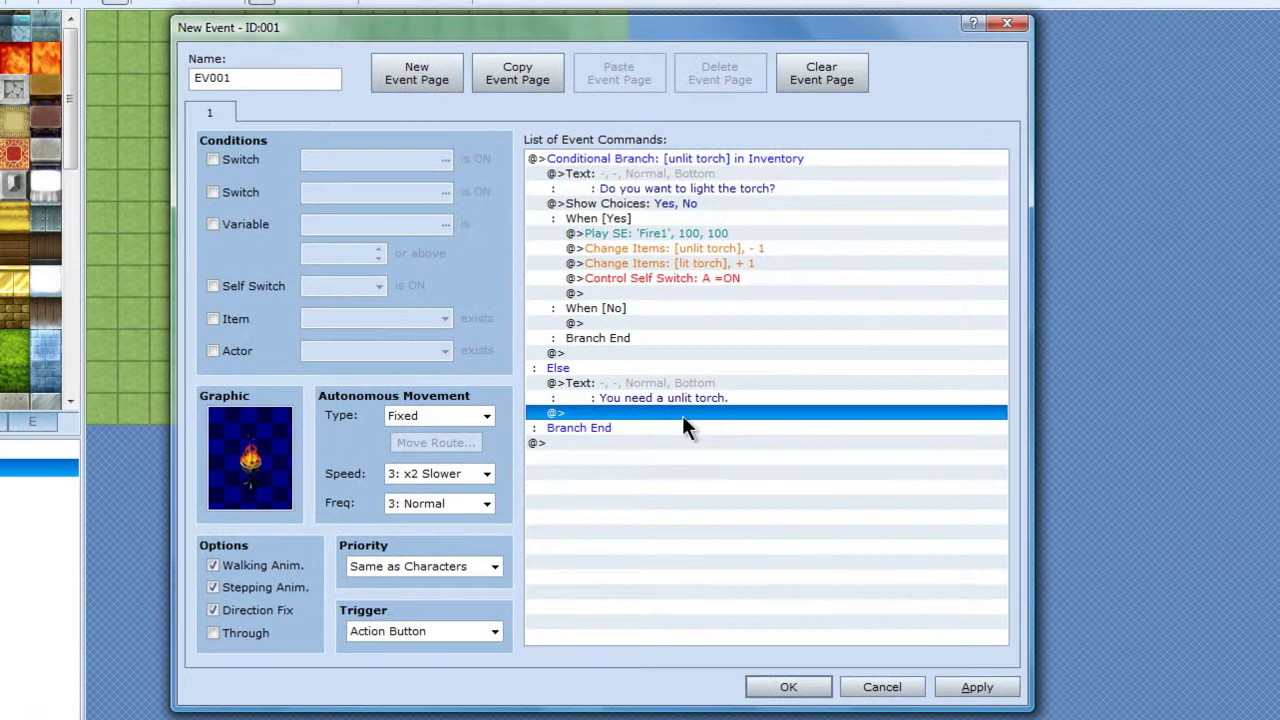
left_click(975, 687)
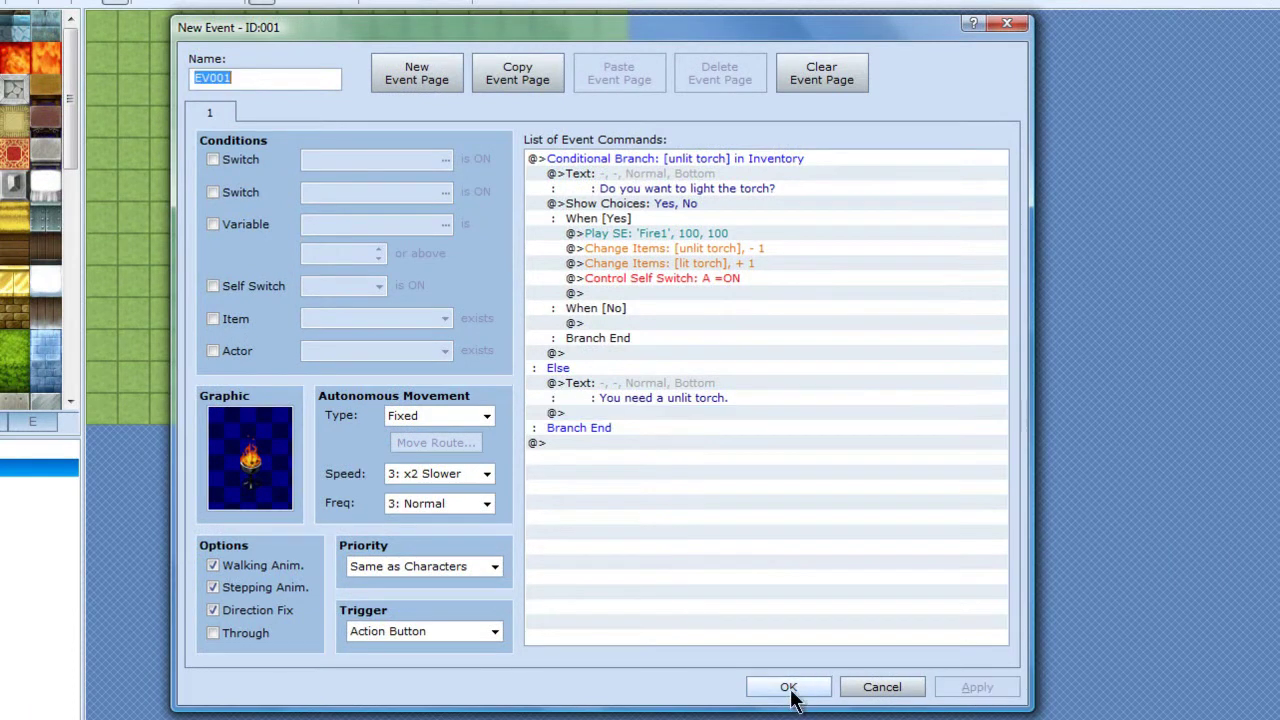
left_click(789, 688)
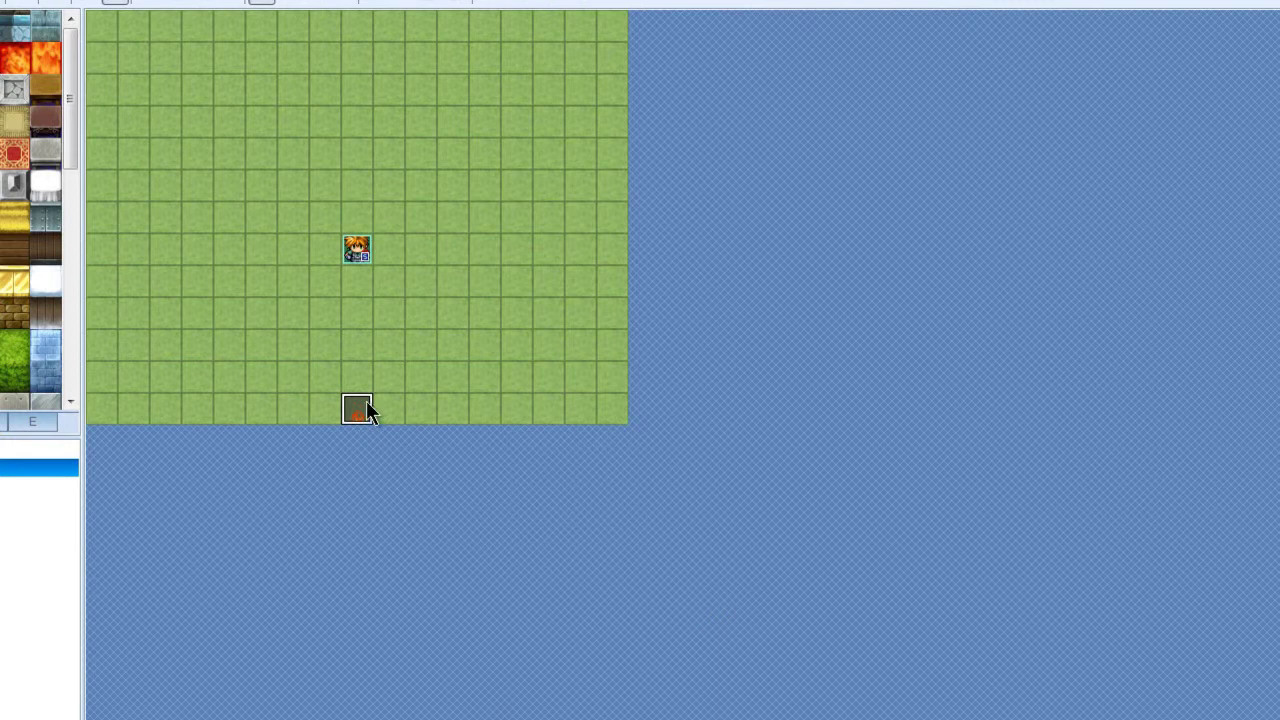
Step: Create a new event above the torch and browse graphics like !Other2, !Flame and !Door3
double_click(353, 337)
double_click(279, 445)
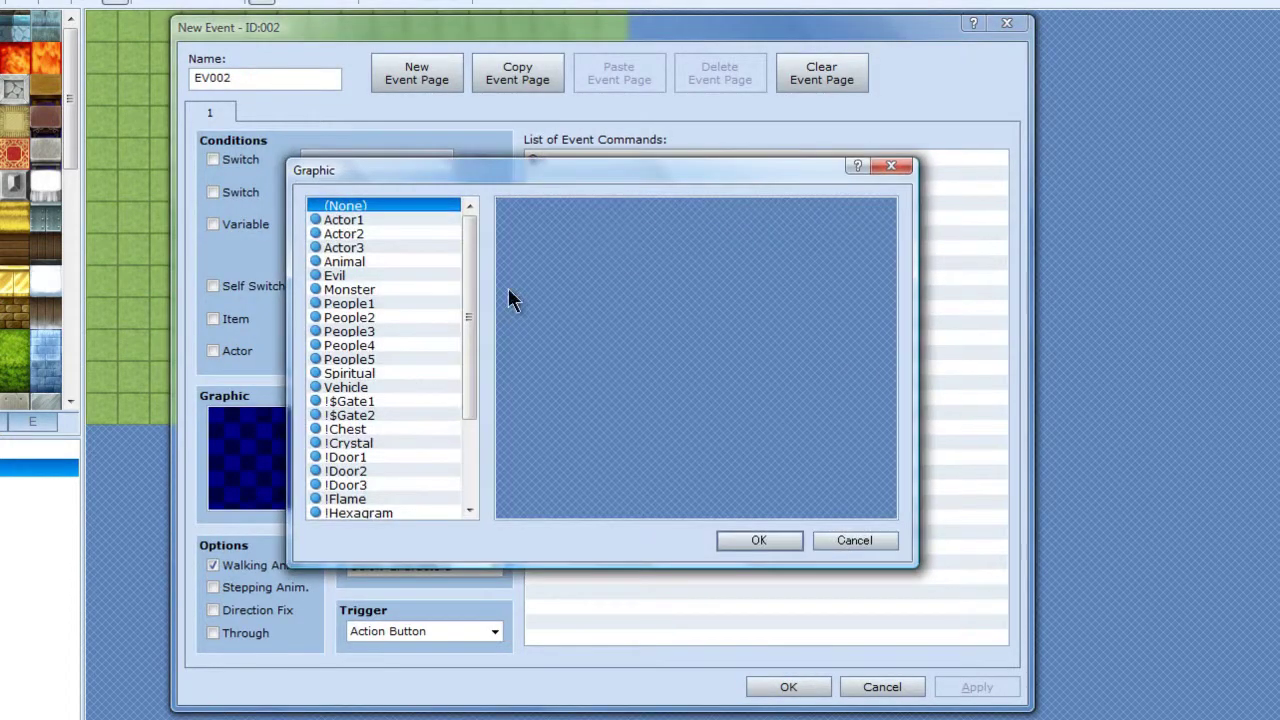
left_click_drag(469, 346, 471, 457)
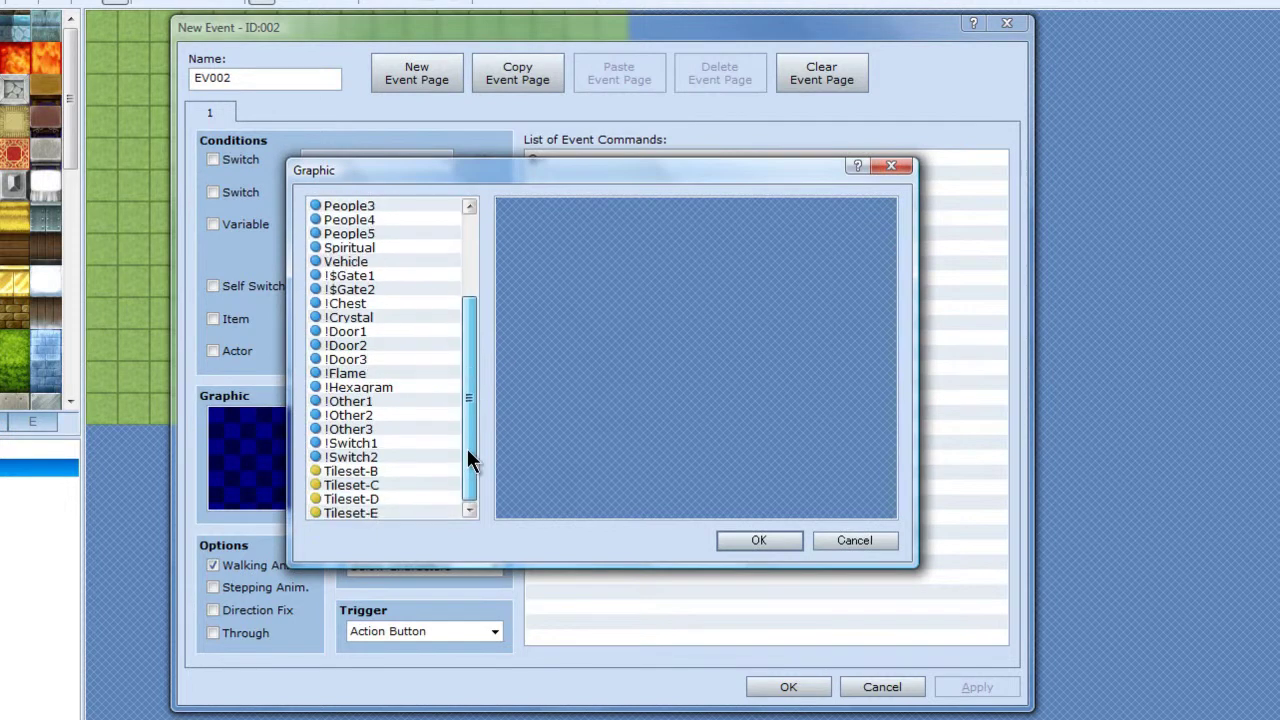
left_click(373, 415)
left_click(370, 400)
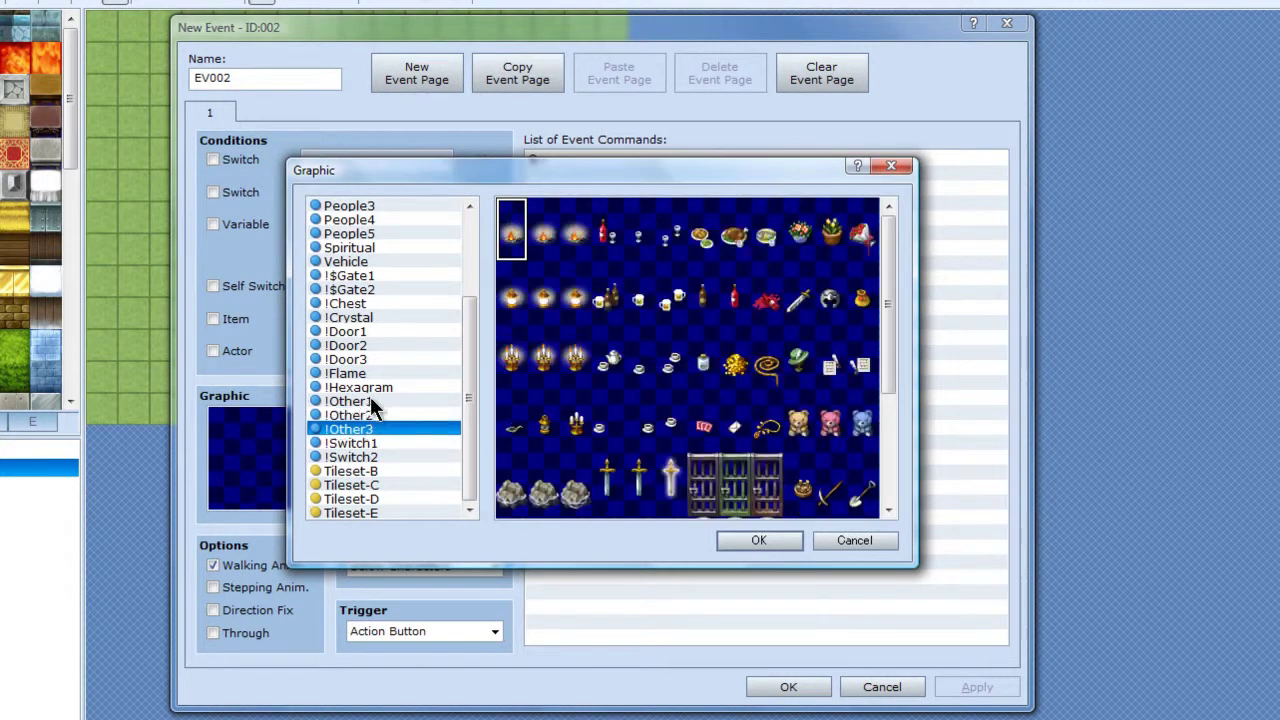
left_click(369, 388)
left_click(365, 378)
left_click(365, 387)
left_click(365, 373)
left_click(365, 360)
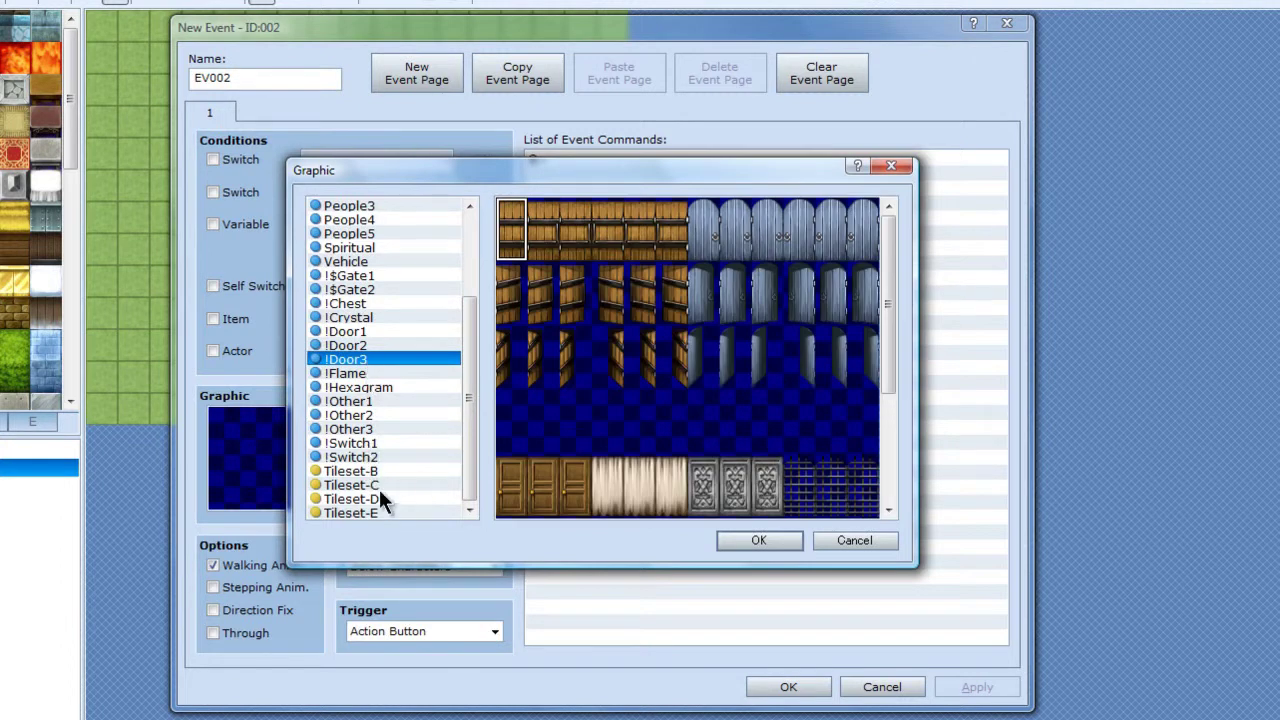
Step: Set the event graphic to the round log pile tile from Tileset-D
left_click(378, 498)
left_click(675, 250)
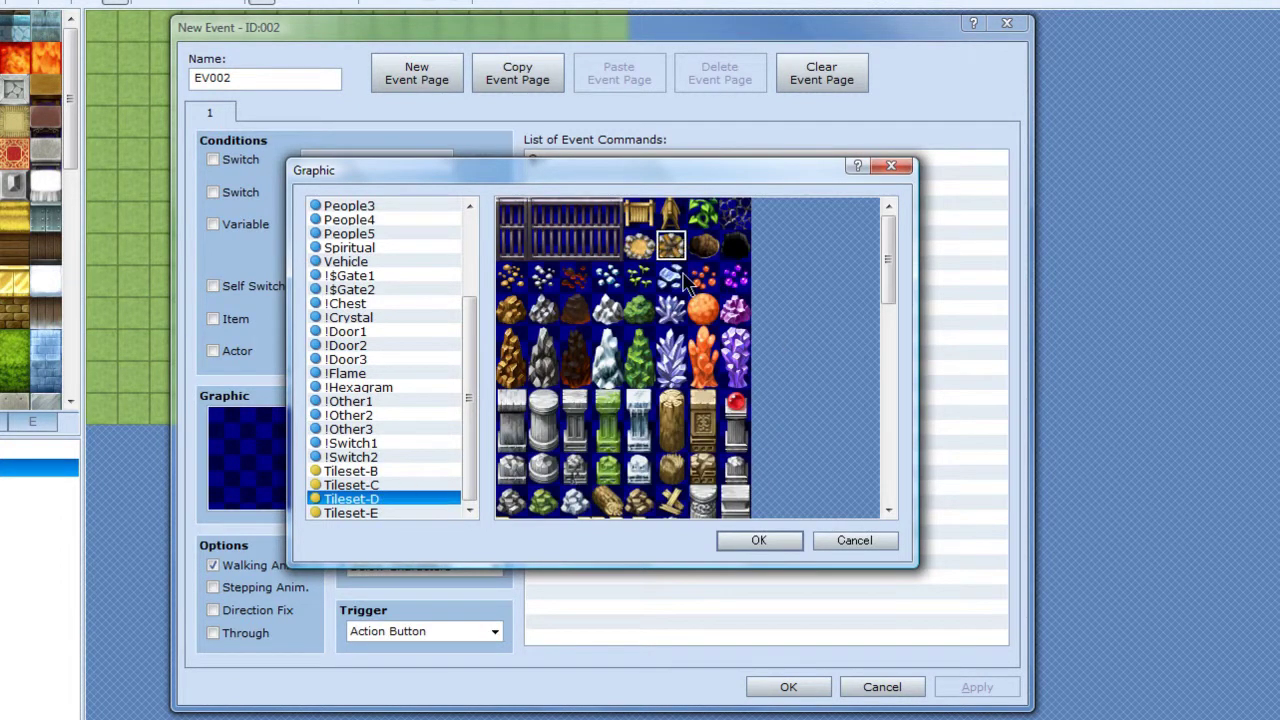
left_click(760, 540)
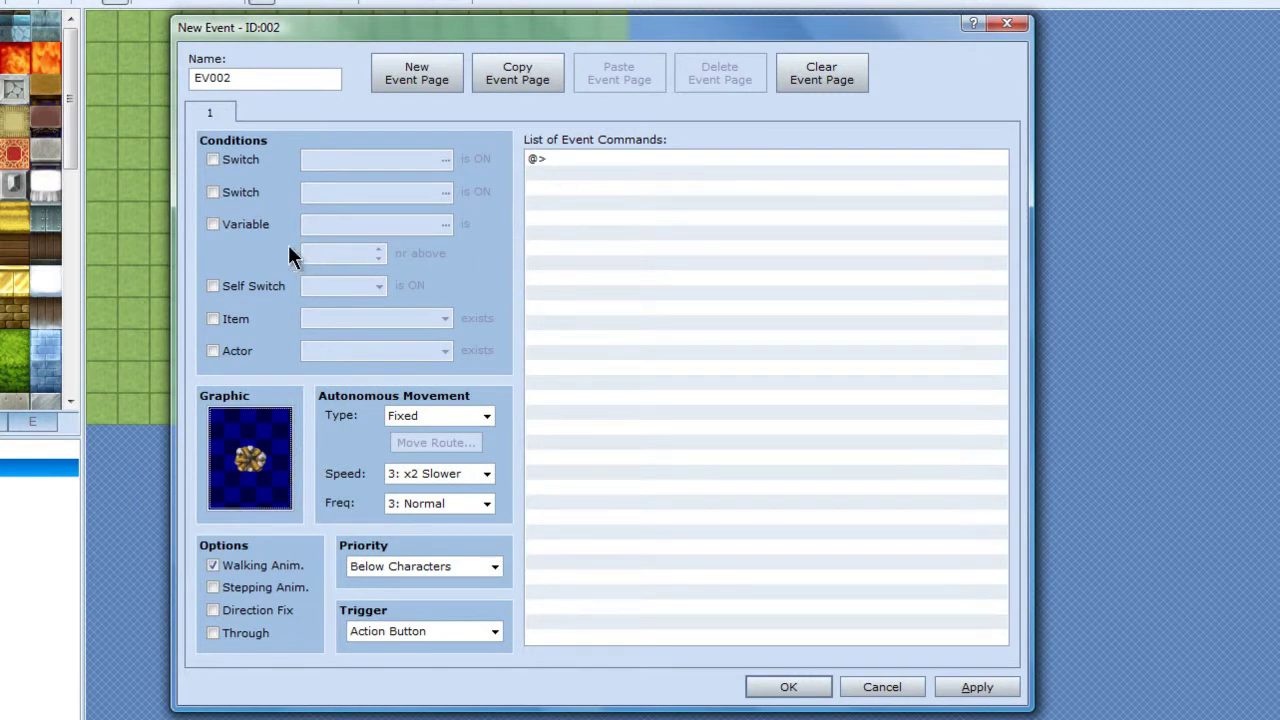
double_click(576, 168)
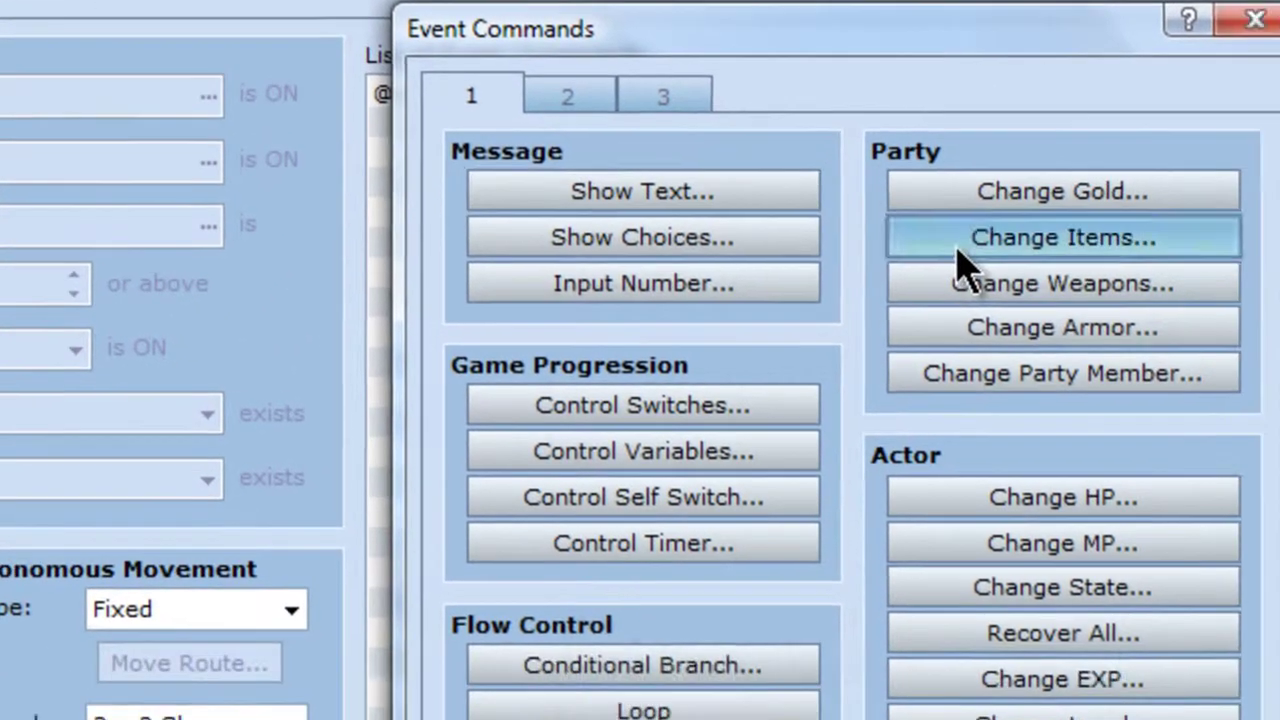
Step: Add a Change Items command increasing 023:unlit torch by 1
left_click(1032, 312)
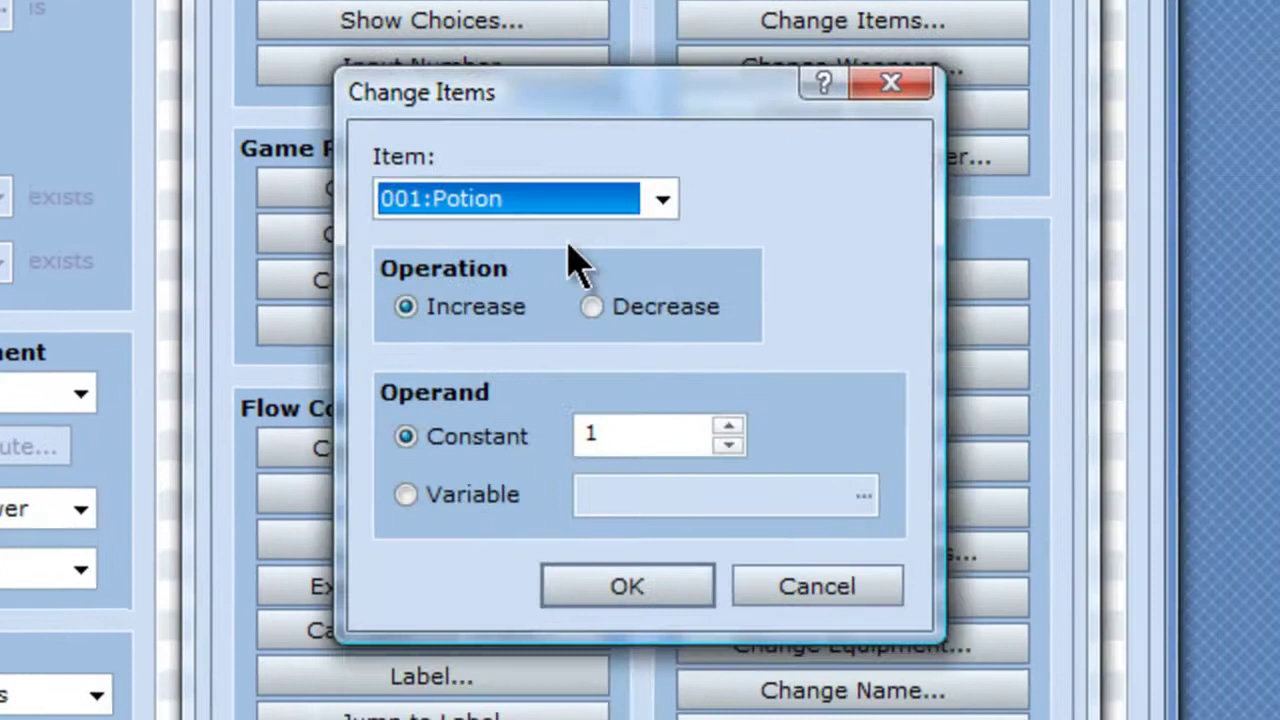
left_click(652, 183)
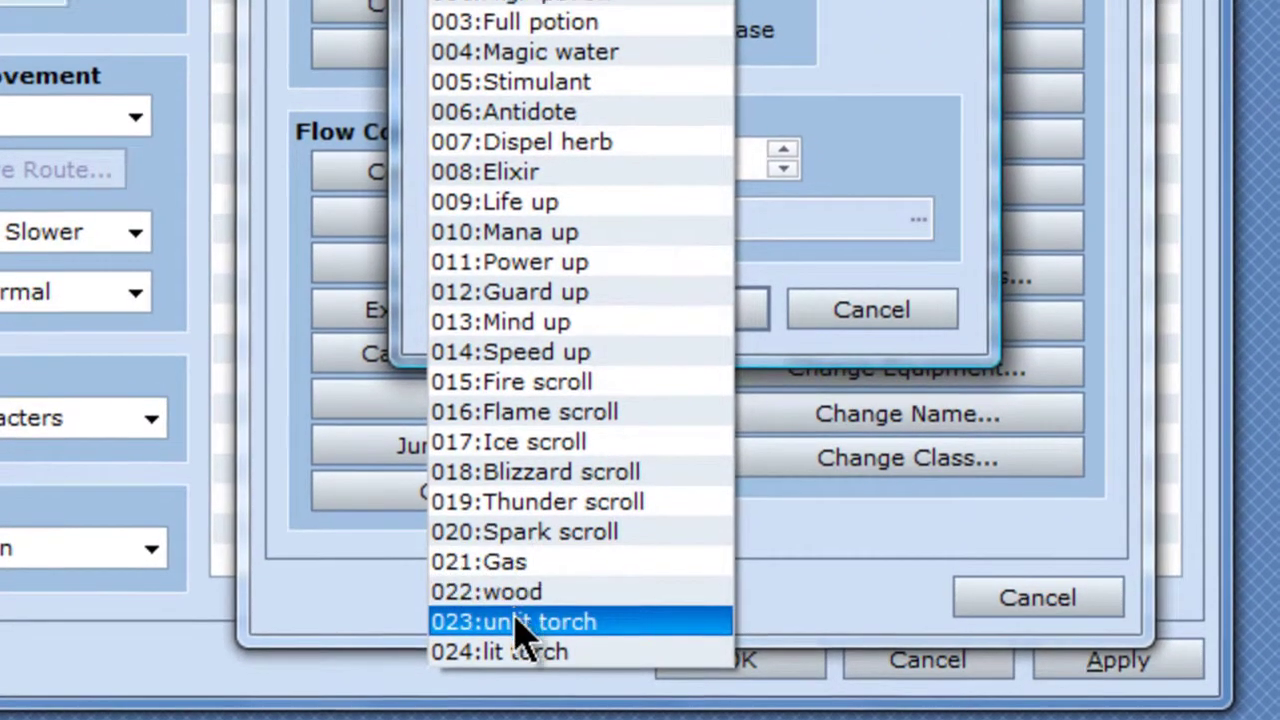
left_click(517, 620)
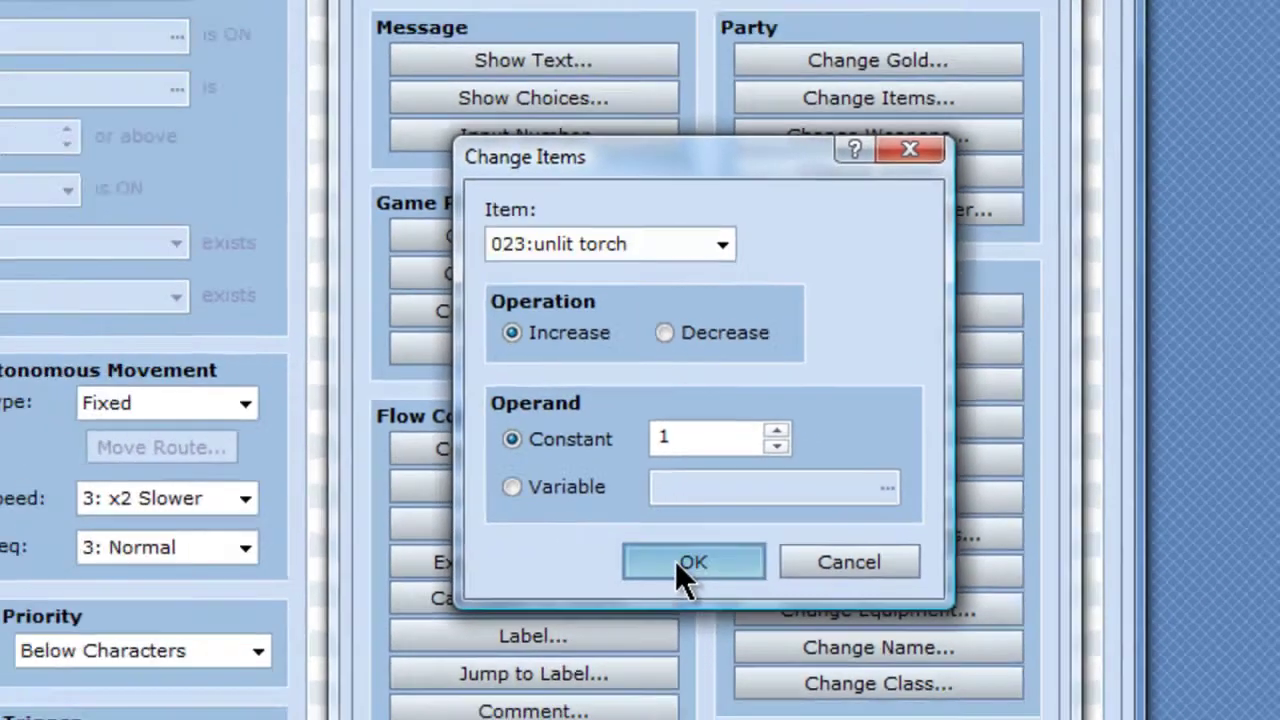
left_click(615, 594)
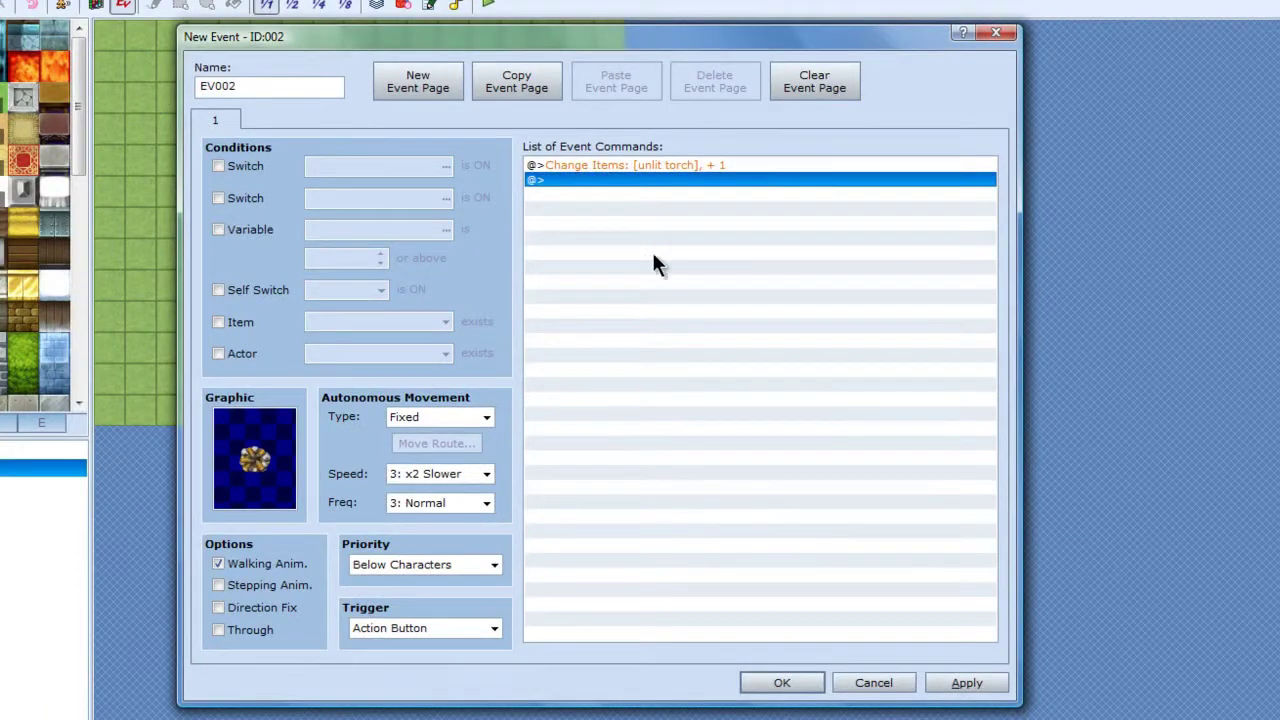
Step: Follow it with a Control Self Switch command setting A to ON
double_click(616, 180)
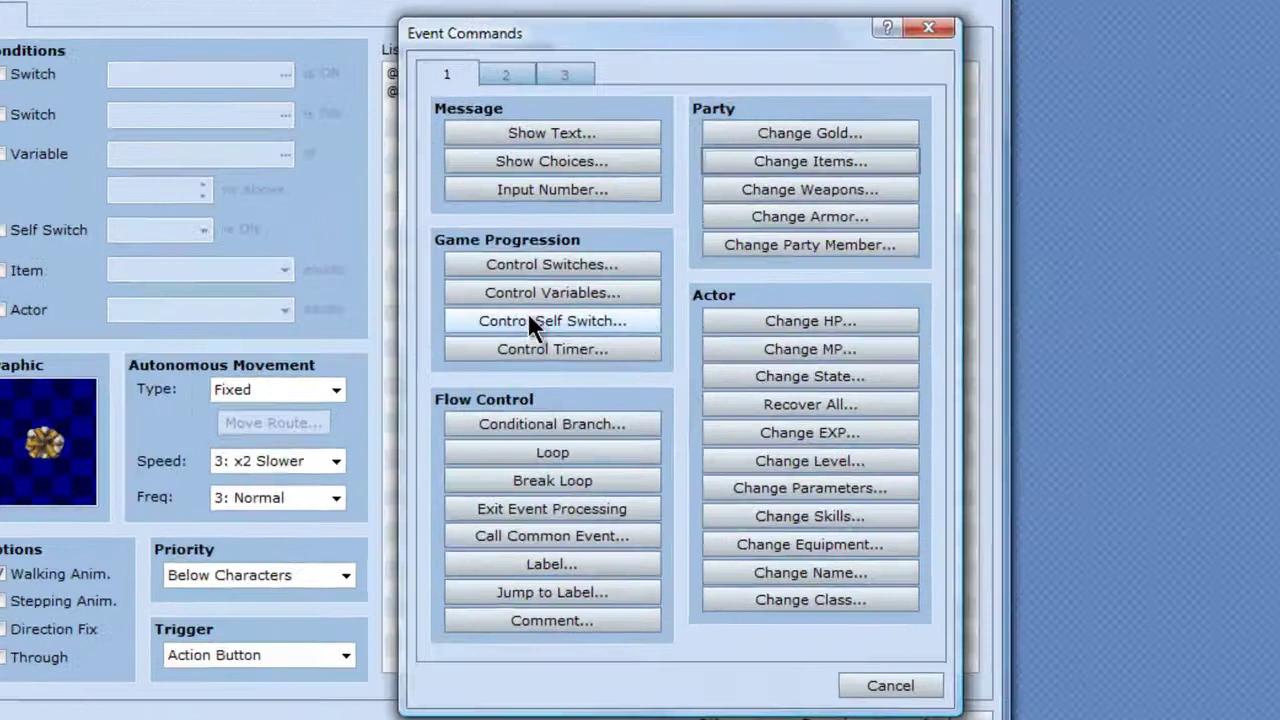
left_click(658, 362)
left_click(868, 344)
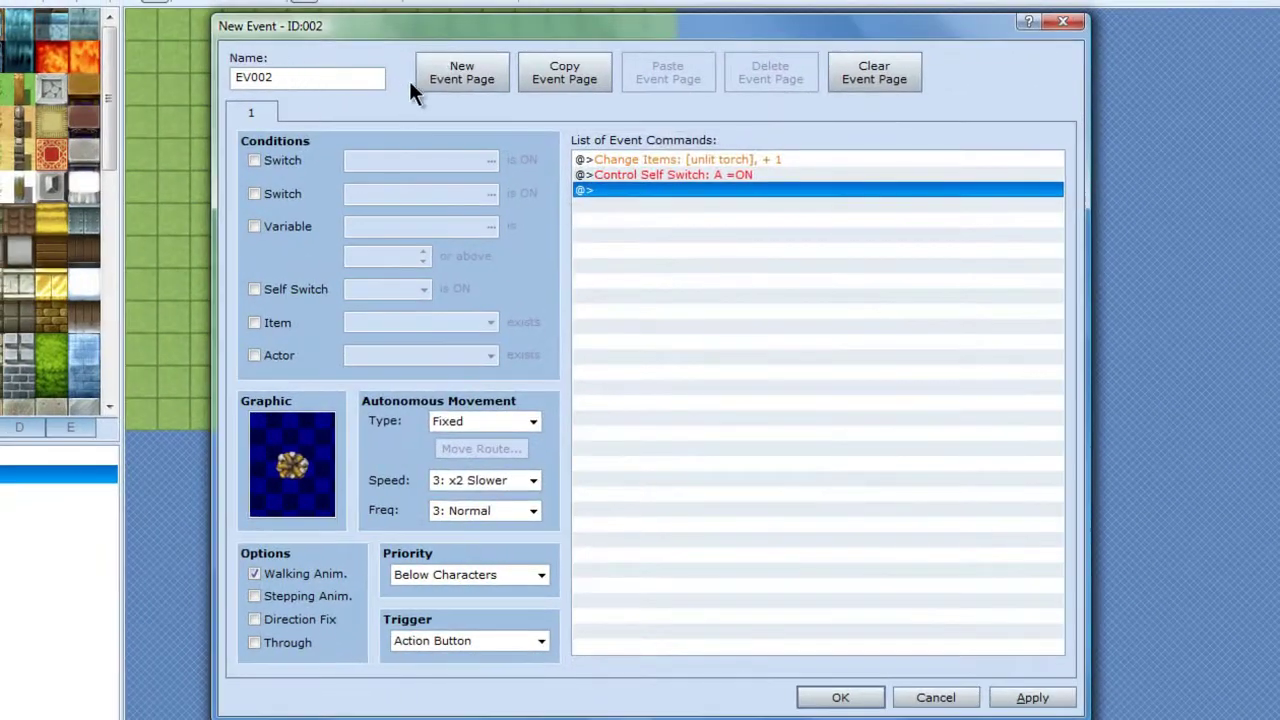
Step: Add page 2 conditioned on self switch A, set Same as Characters priority, and save EV002
left_click(321, 7)
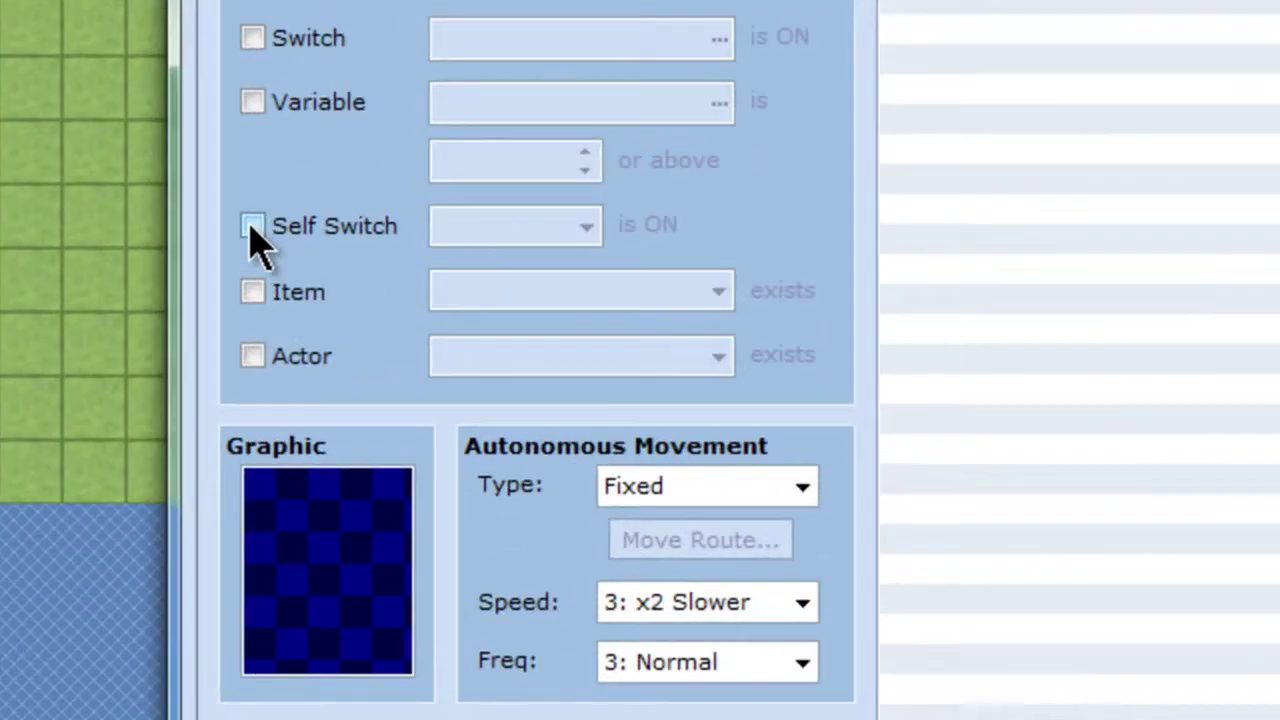
left_click(254, 232)
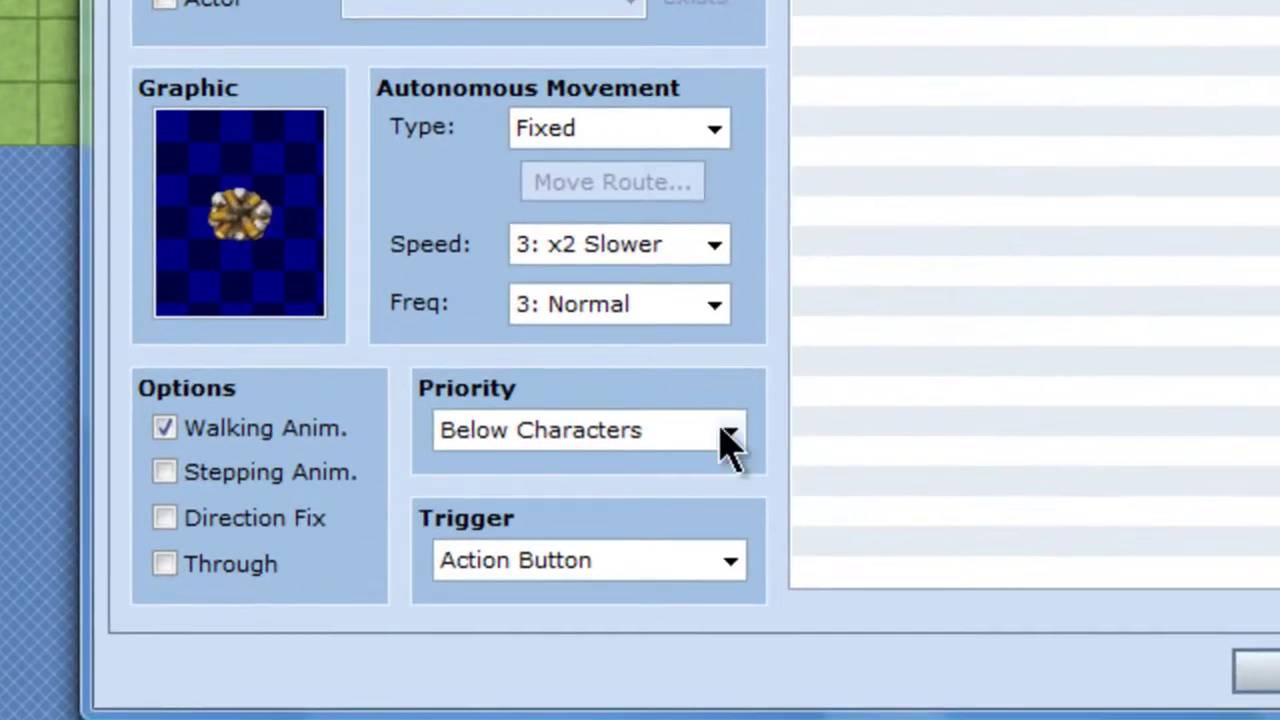
left_click(730, 440)
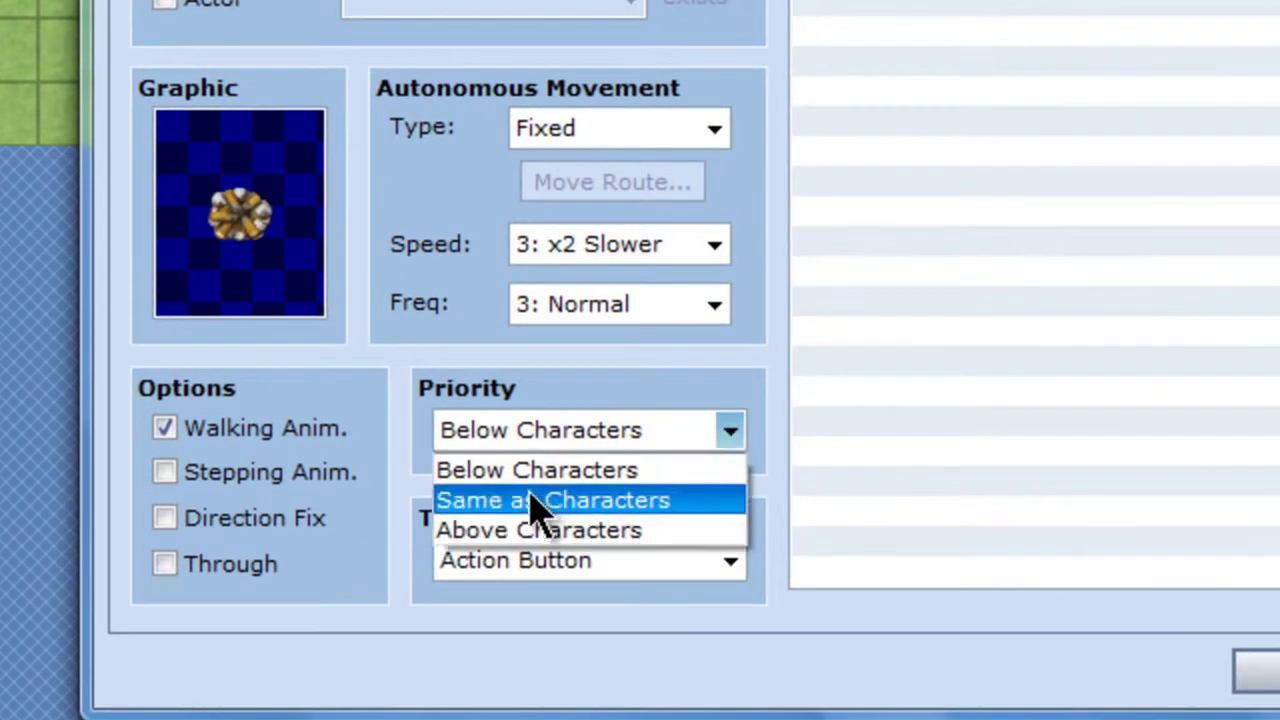
left_click(532, 496)
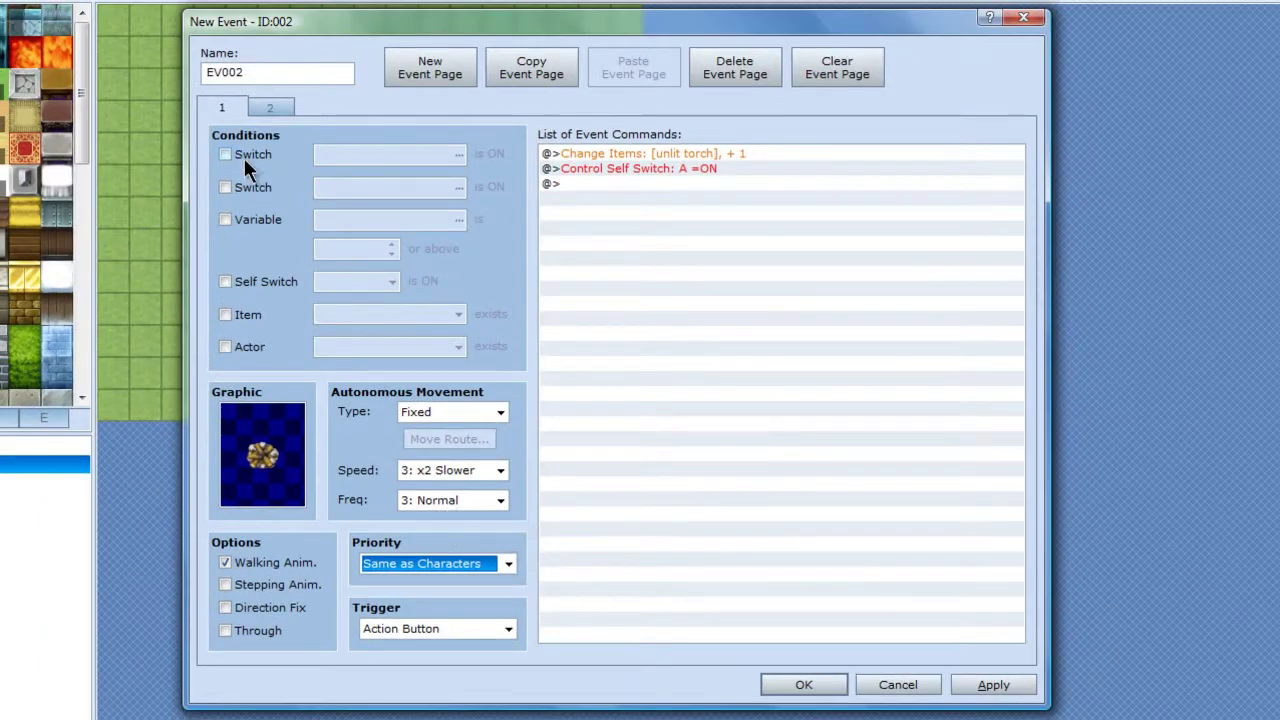
left_click(271, 109)
left_click(240, 106)
left_click(992, 686)
left_click(805, 686)
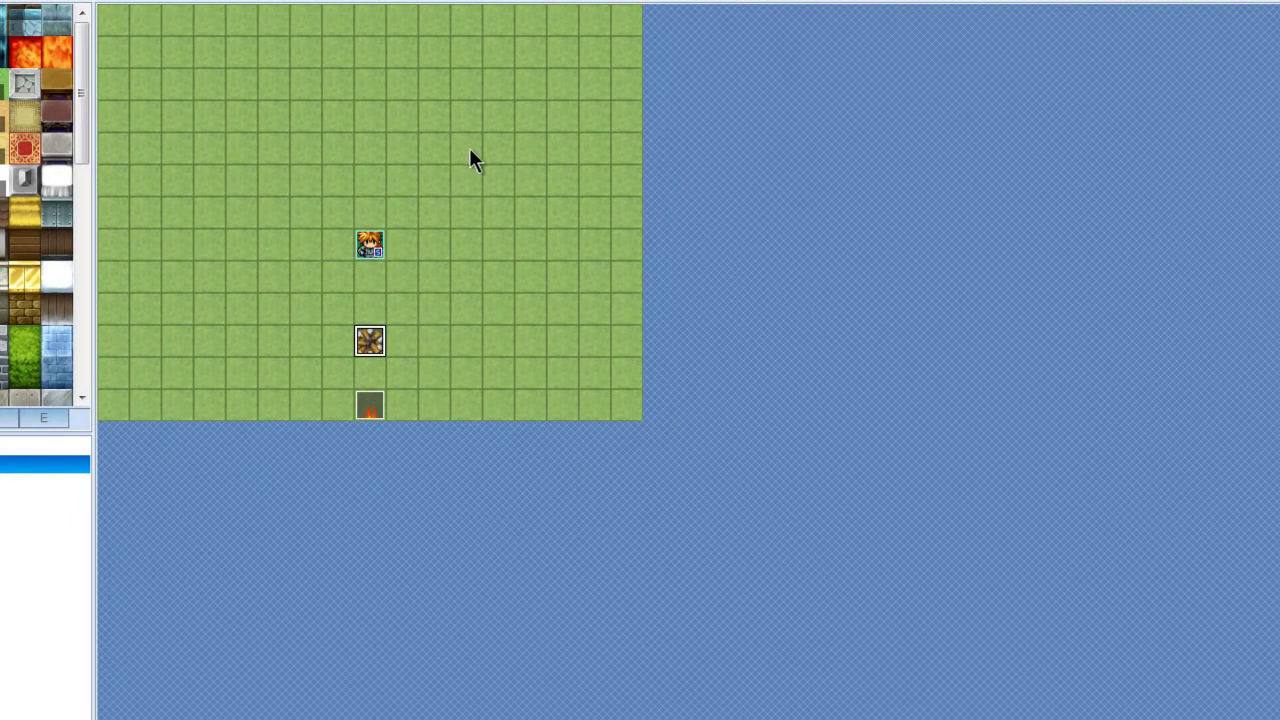
Step: Place a quick treasure chest containing 021:Gas at the map's right edge
double_click(629, 185)
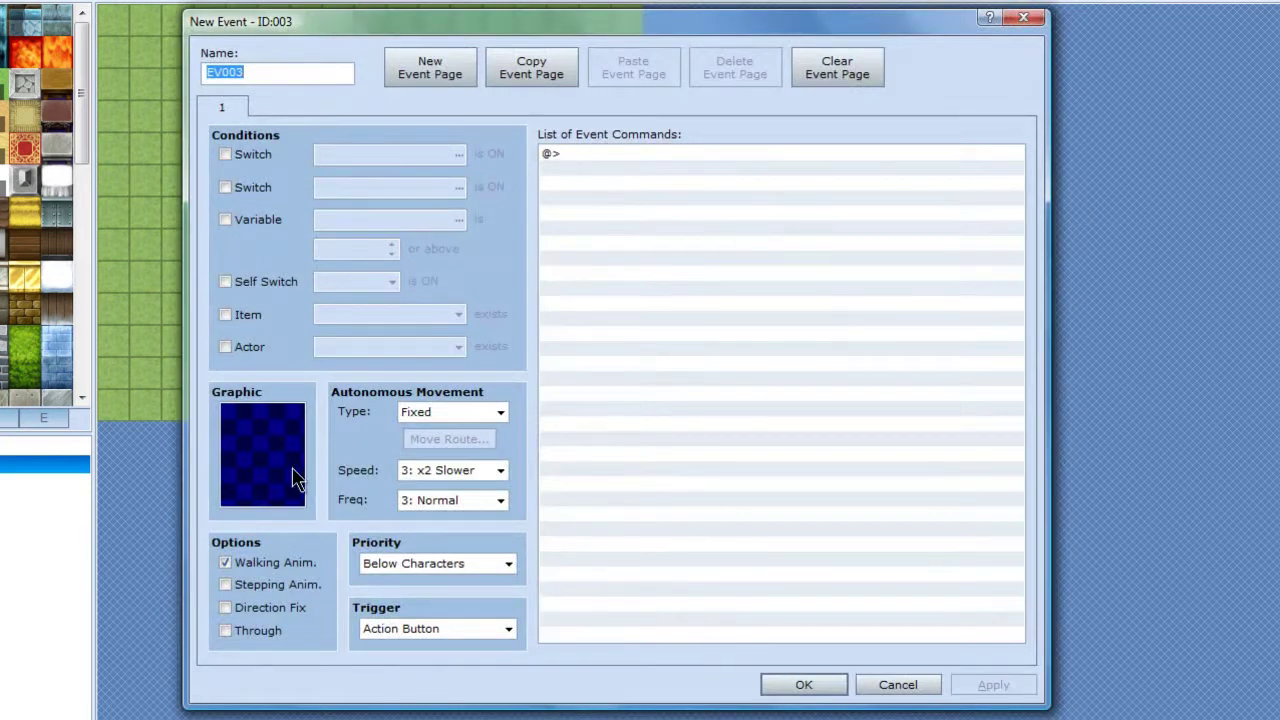
double_click(283, 480)
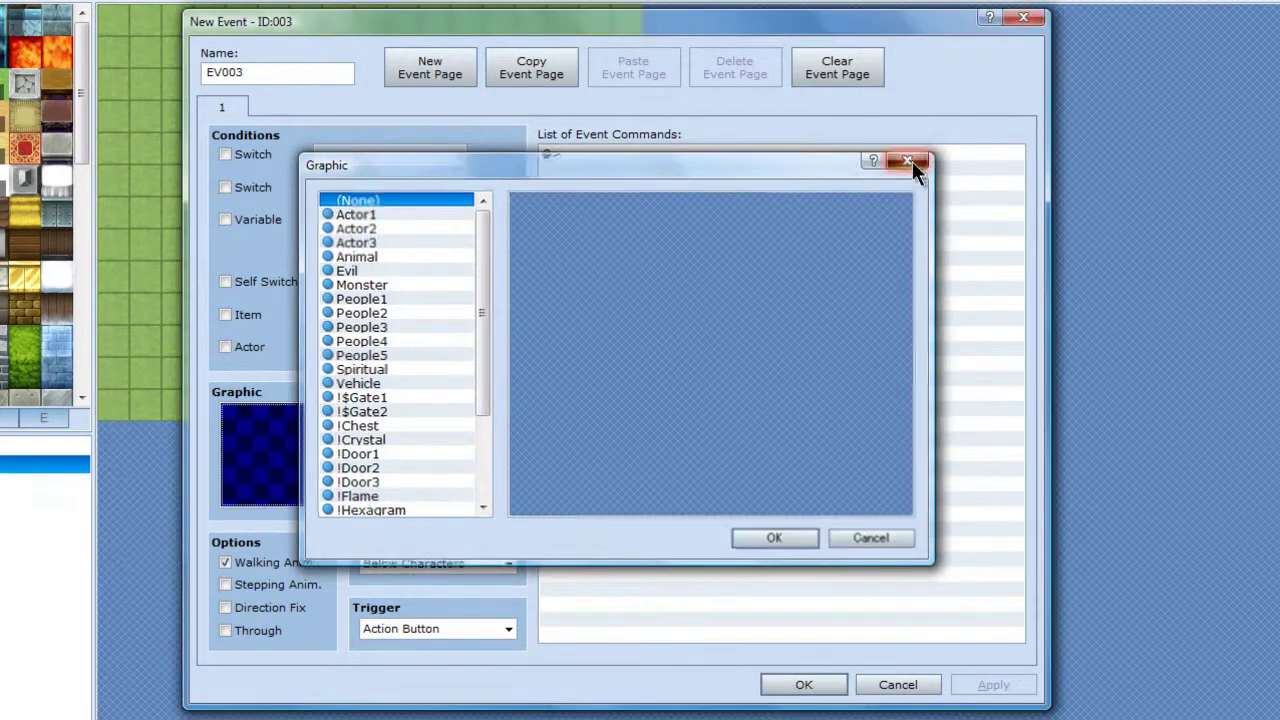
left_click(907, 161)
left_click(1023, 17)
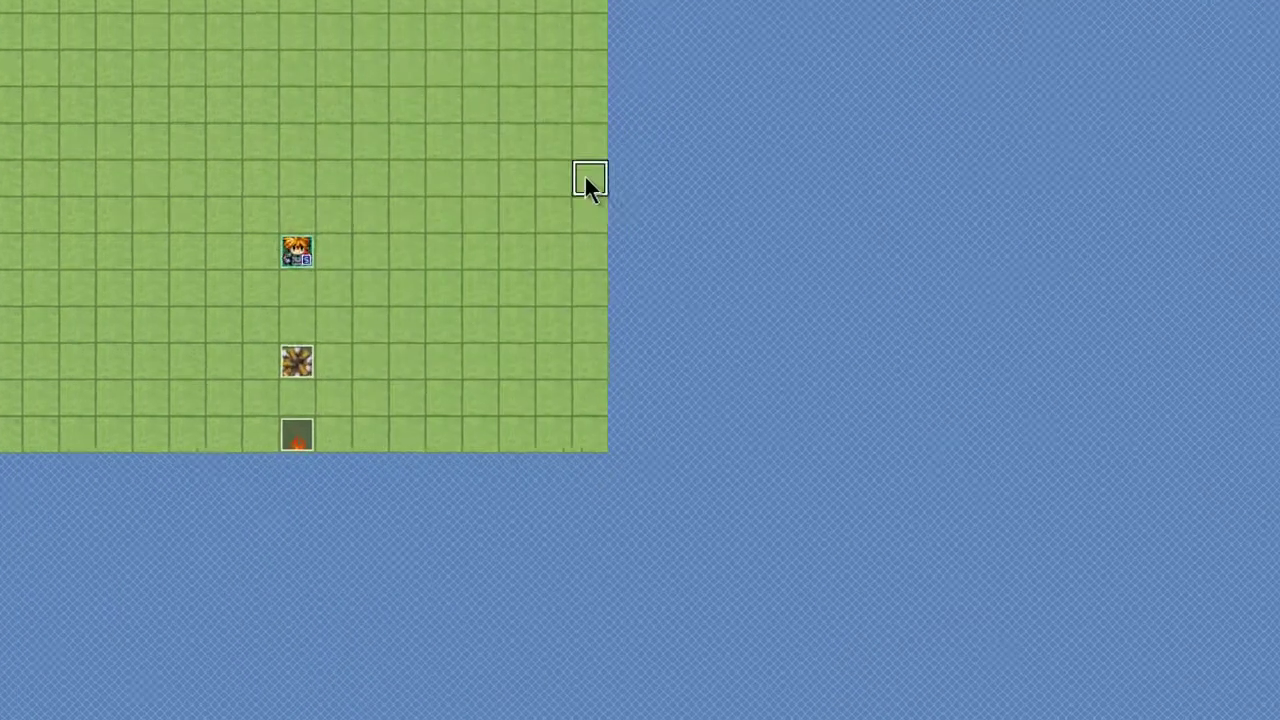
right_click(588, 185)
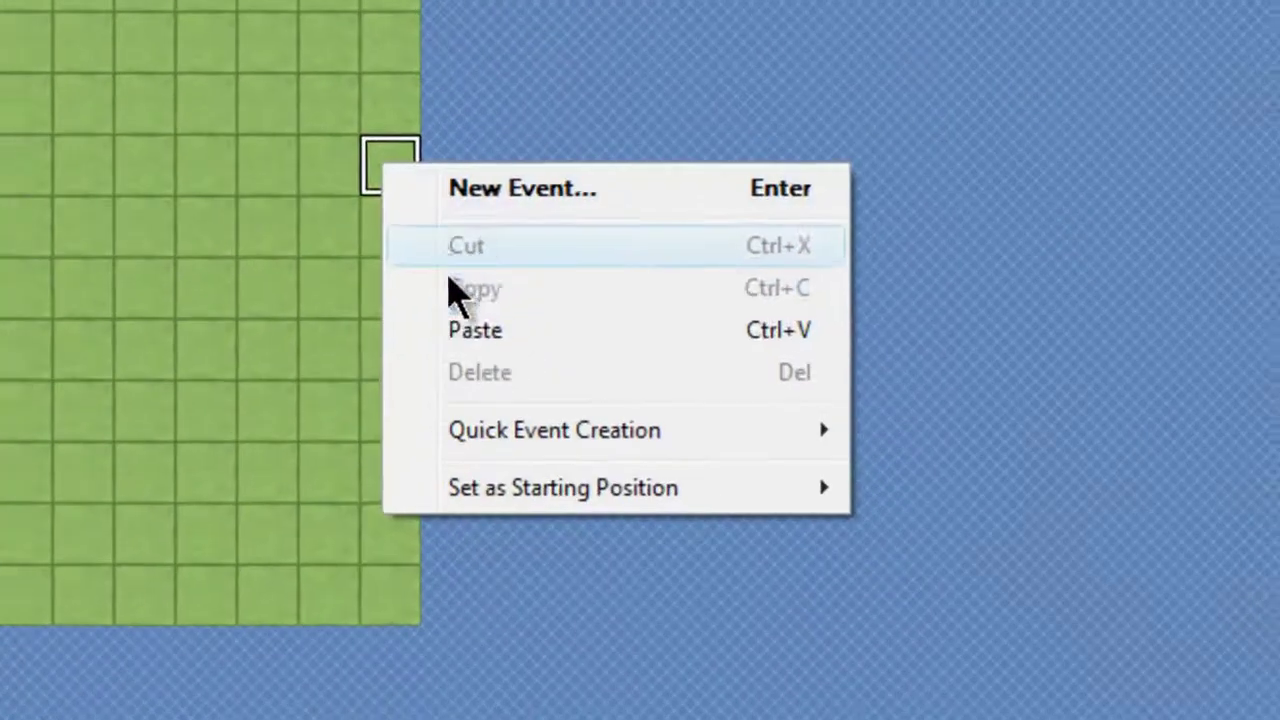
mouse_move(649, 343)
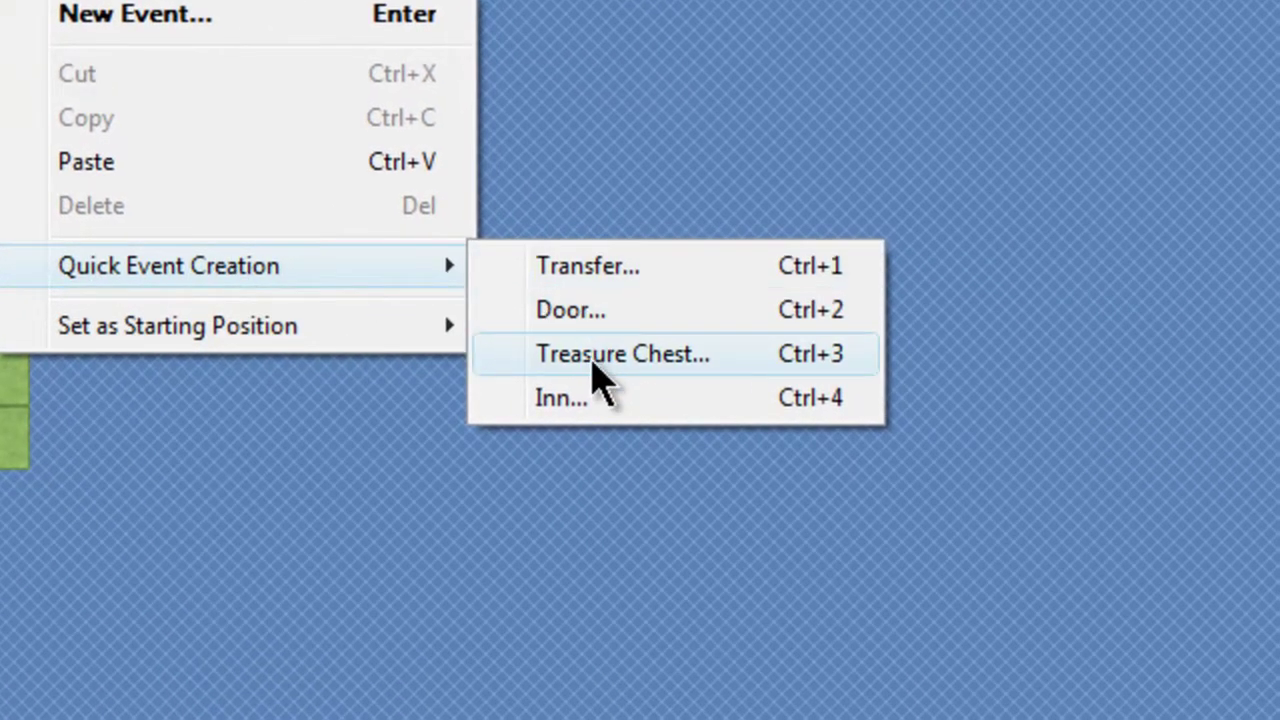
left_click(594, 364)
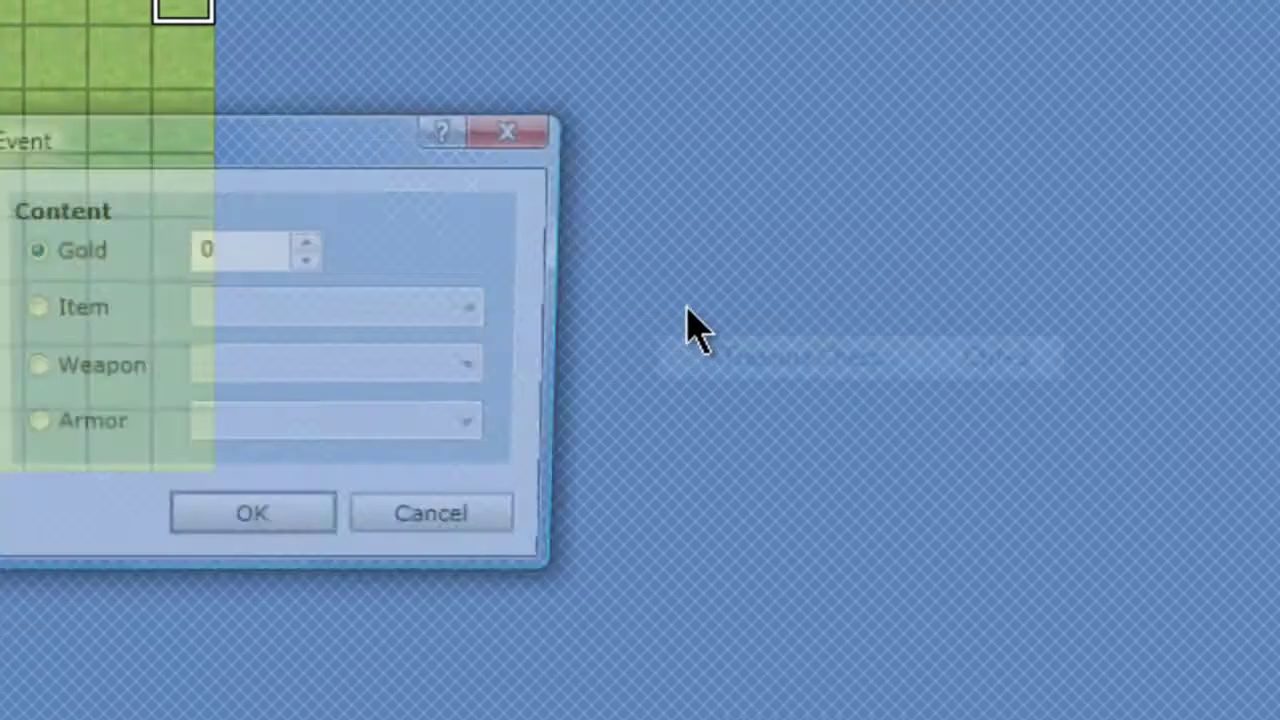
left_click(429, 317)
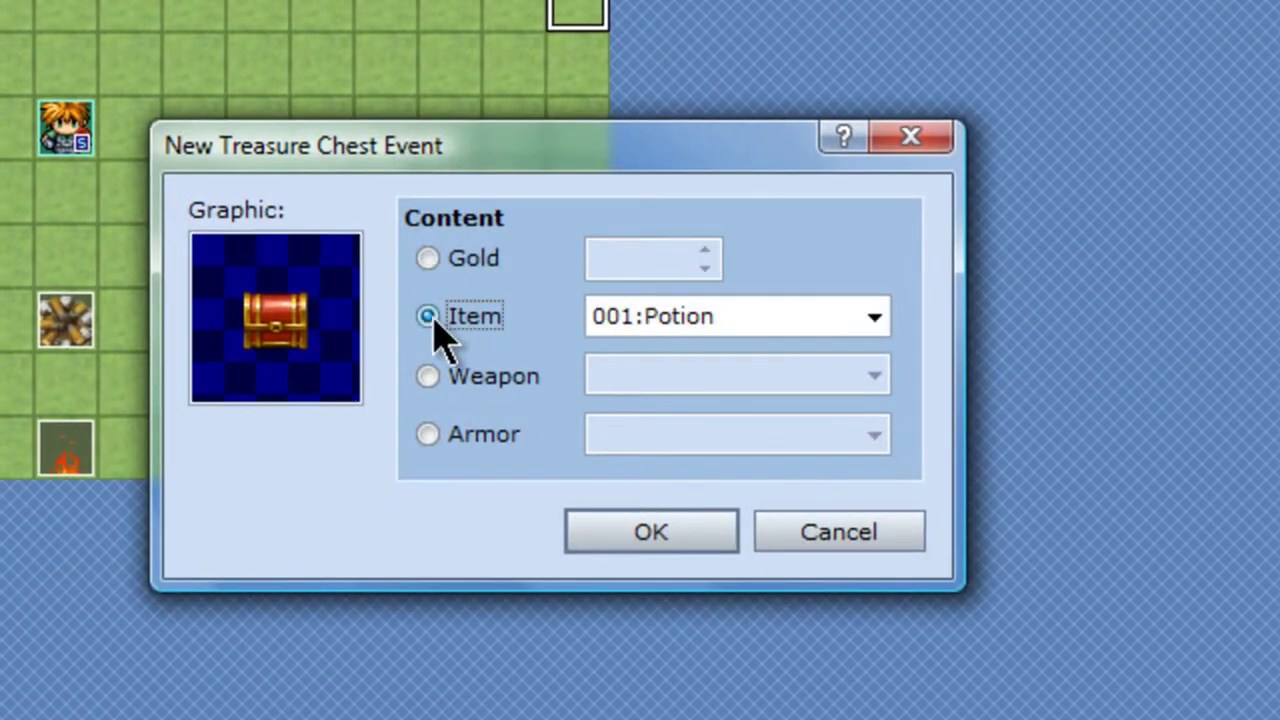
left_click(884, 322)
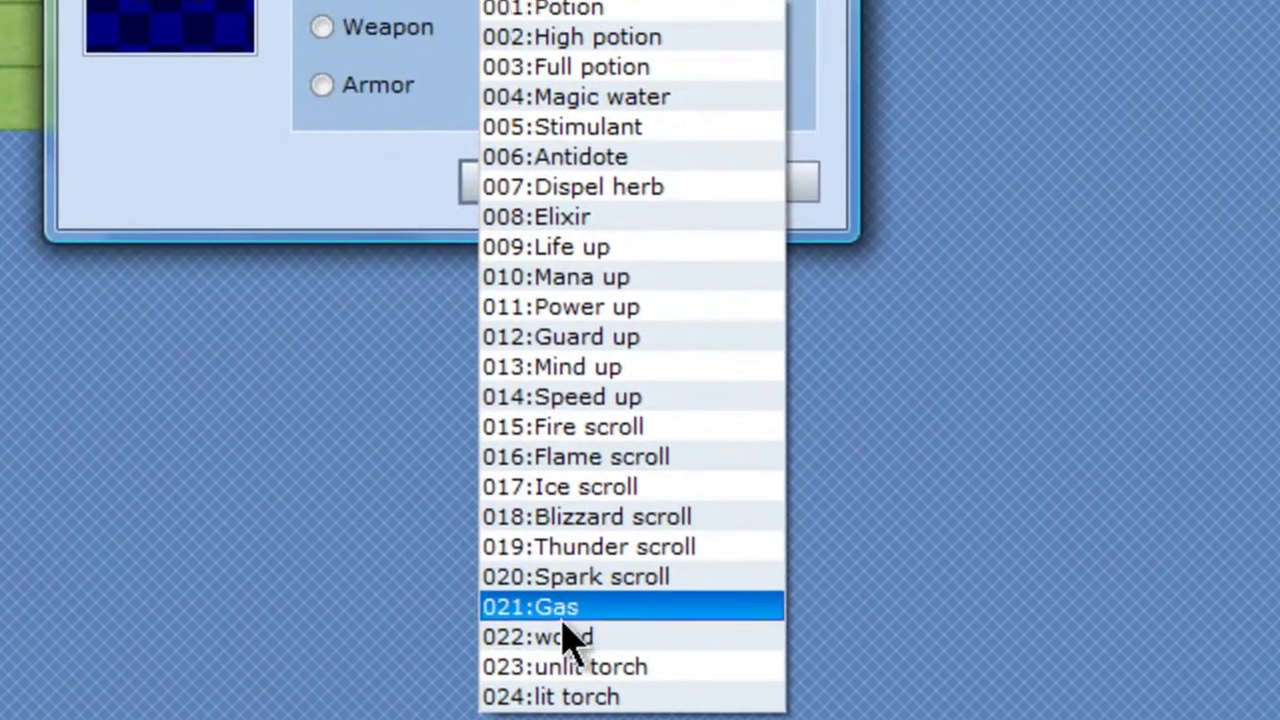
left_click(620, 580)
left_click(530, 156)
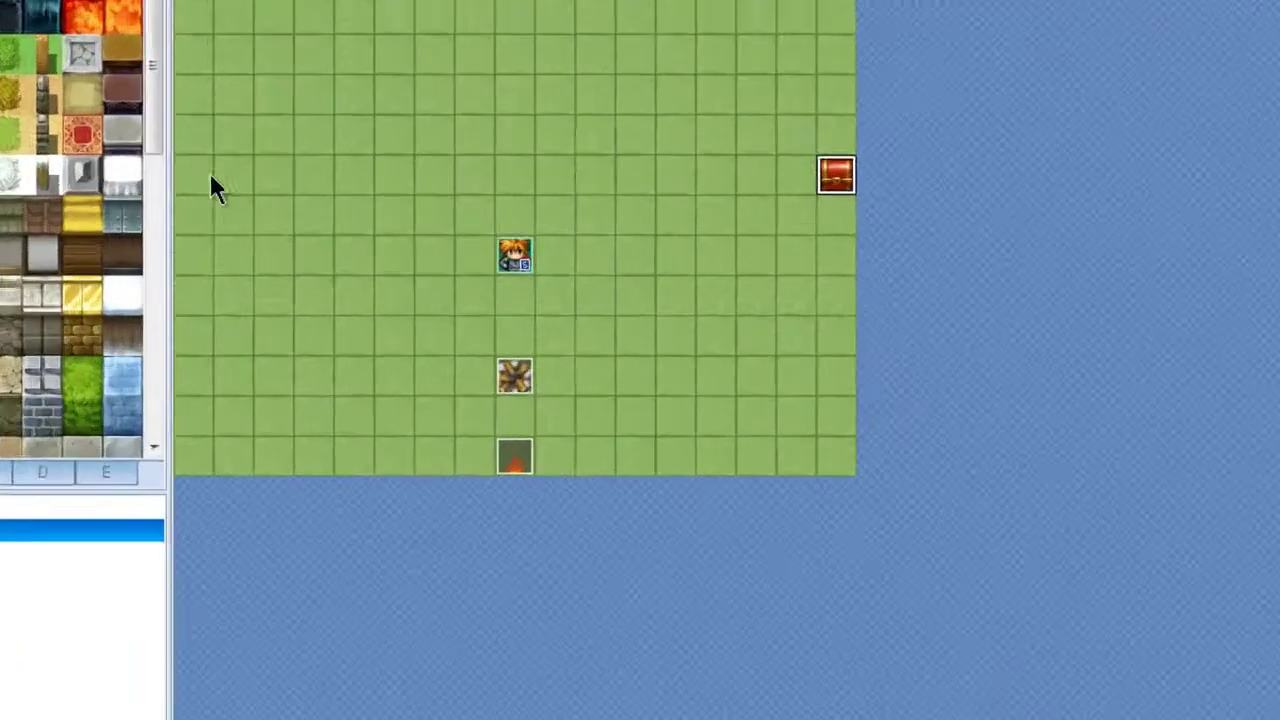
Step: Place a second quick treasure chest containing 022:wood at the left edge
right_click(248, 211)
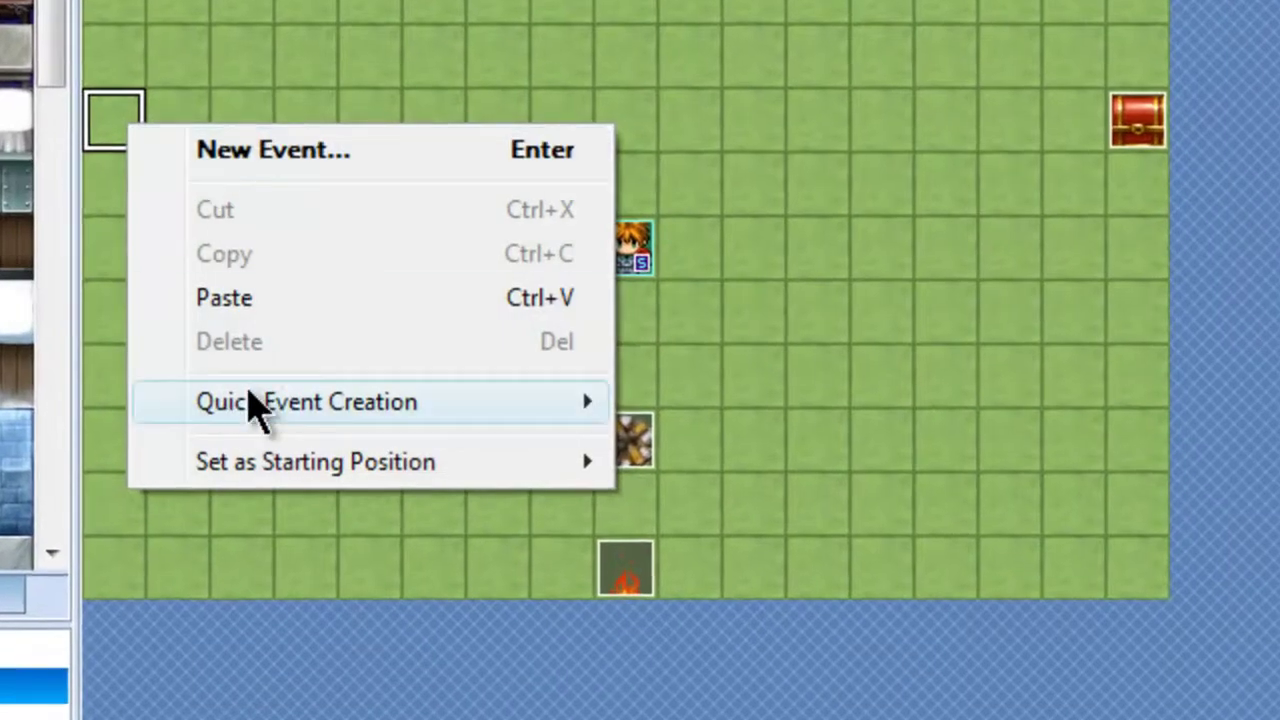
mouse_move(424, 326)
left_click(715, 490)
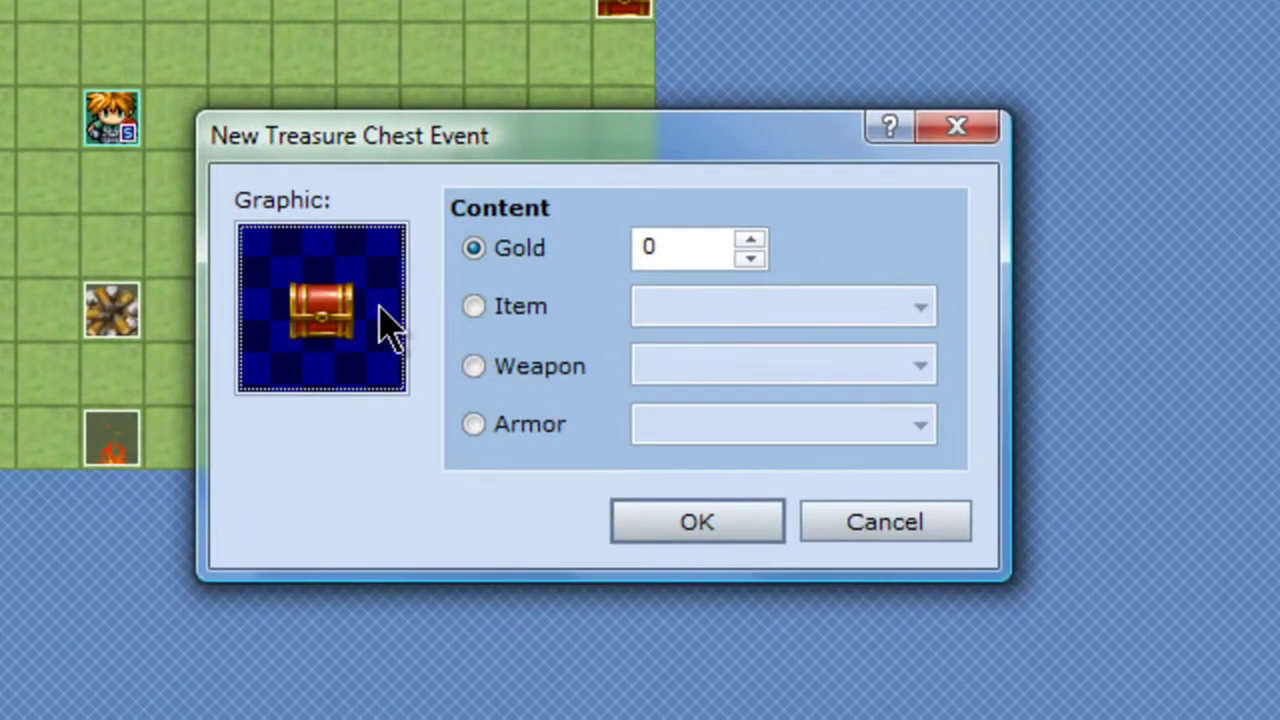
left_click(472, 307)
left_click(922, 307)
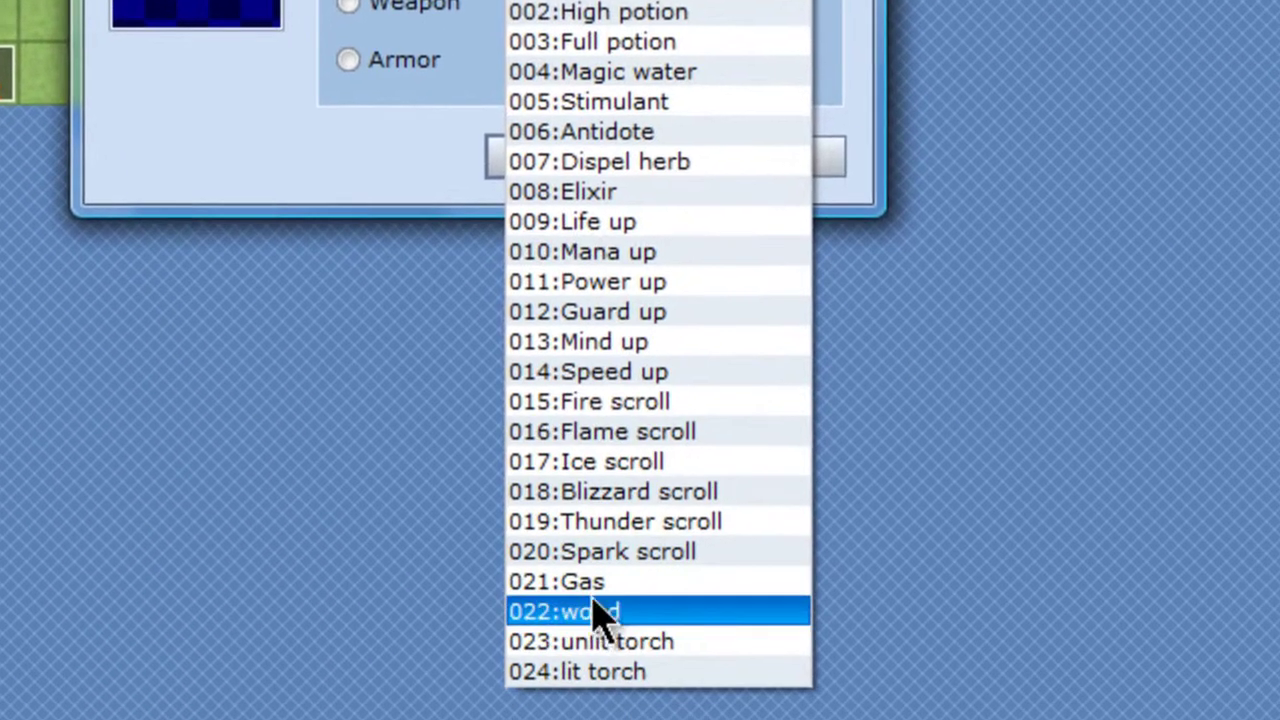
left_click(603, 609)
left_click(584, 188)
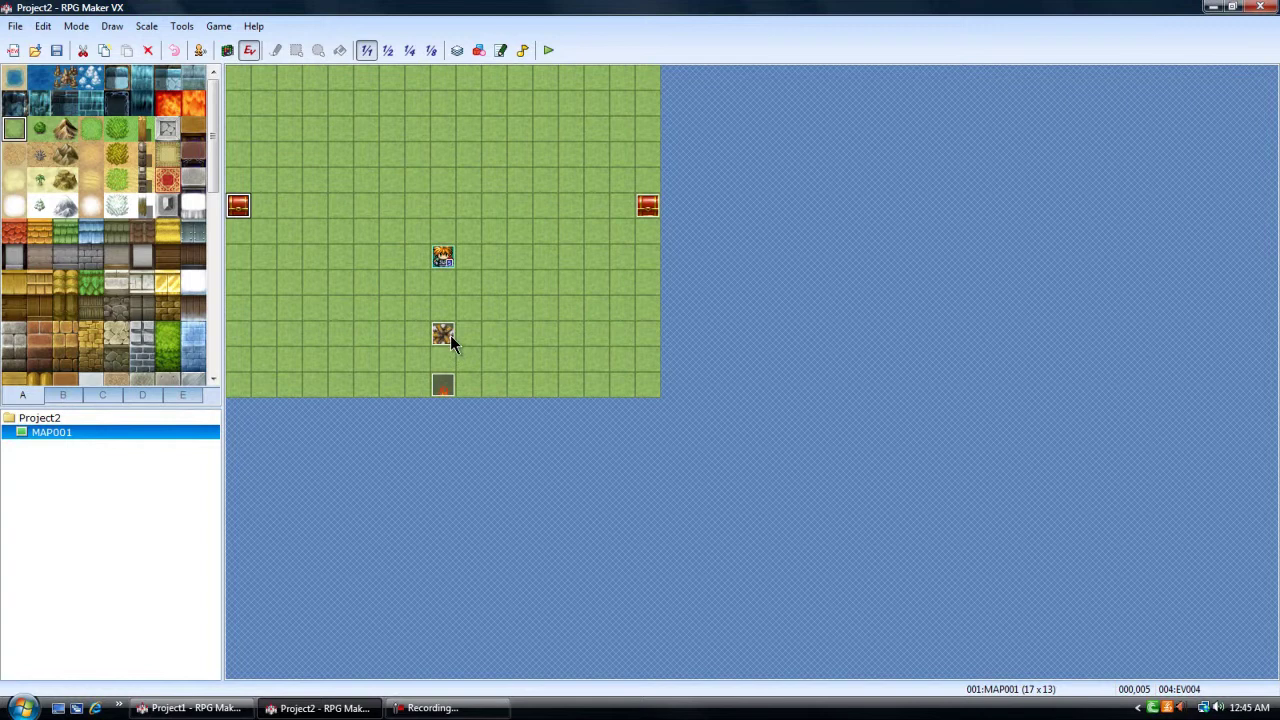
Step: Open the torch event EV001 for editing
double_click(443, 386)
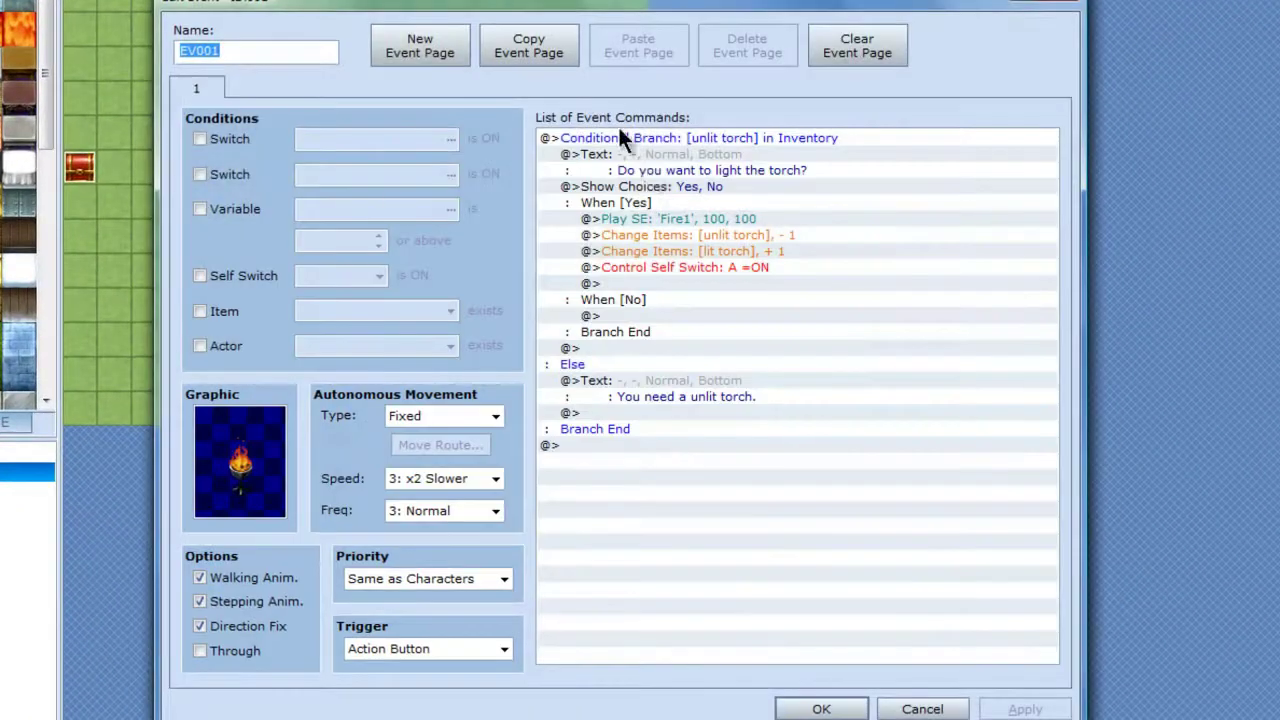
left_click(820, 707)
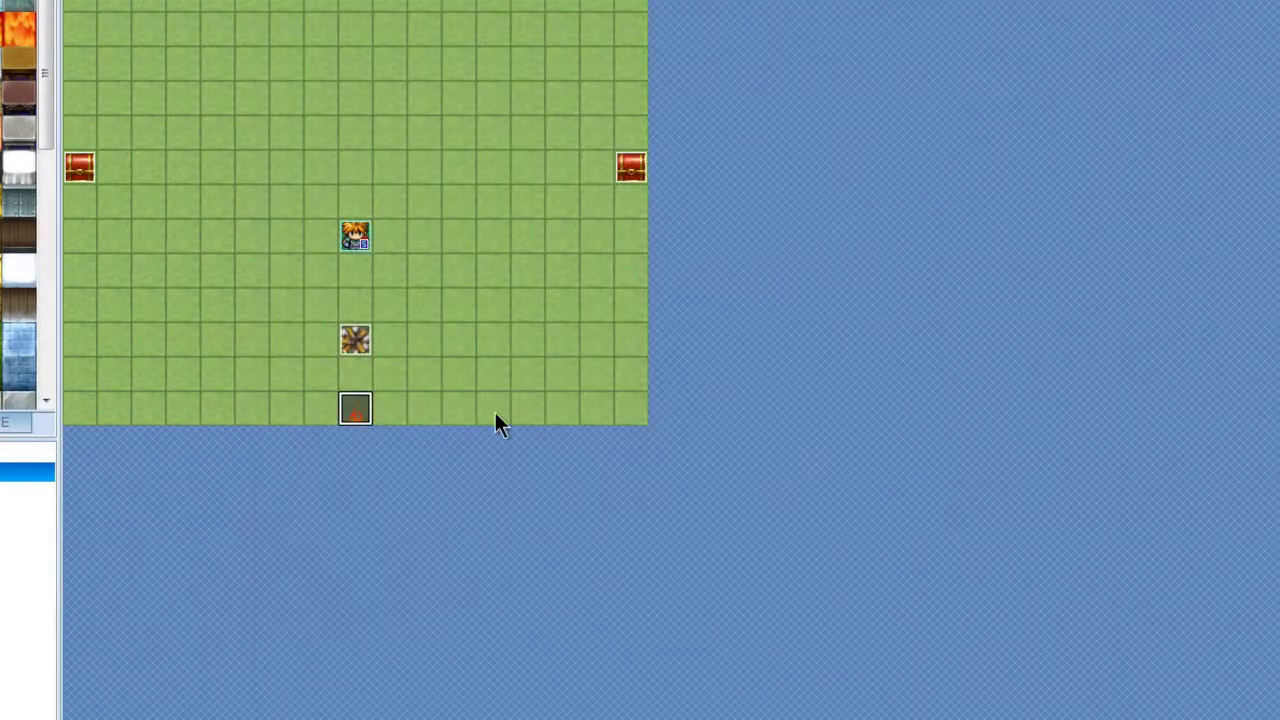
right_click(355, 412)
left_click(388, 426)
Step: Insert a Control Switches command turning switch 0001, renamed 'torch', ON above the self switch, and save
left_click(636, 264)
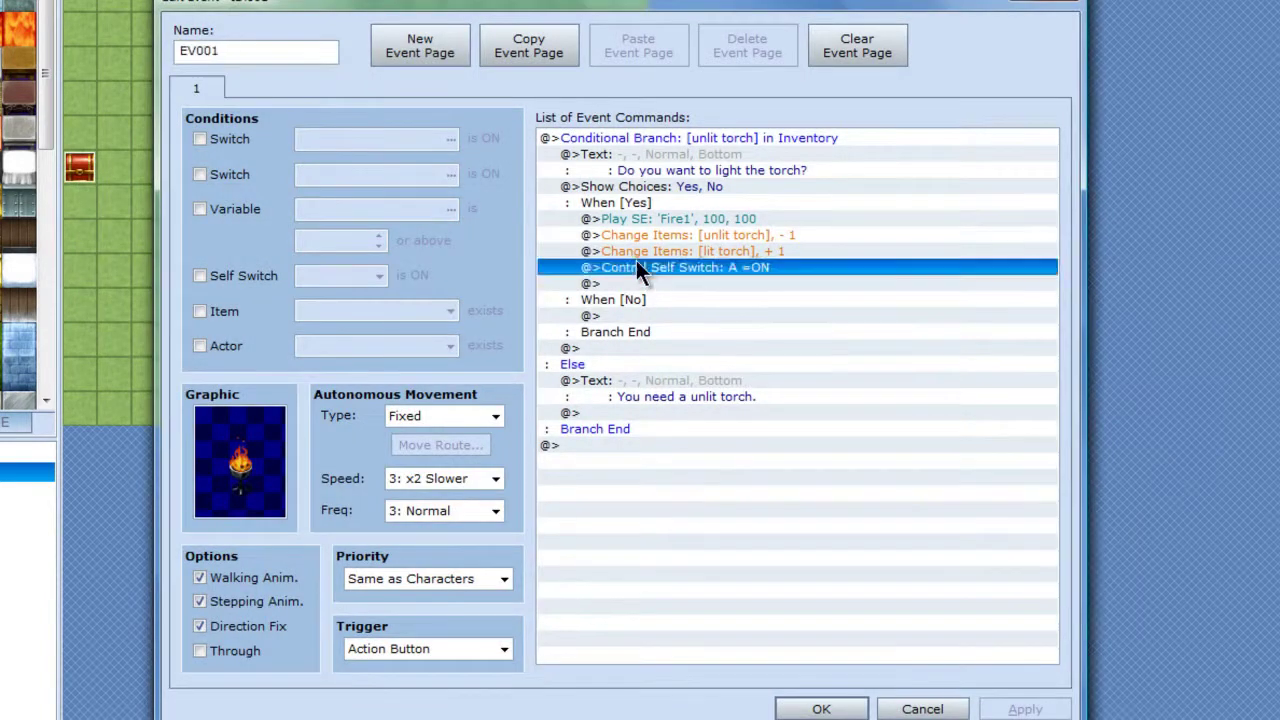
key("Insert")
left_click(656, 303)
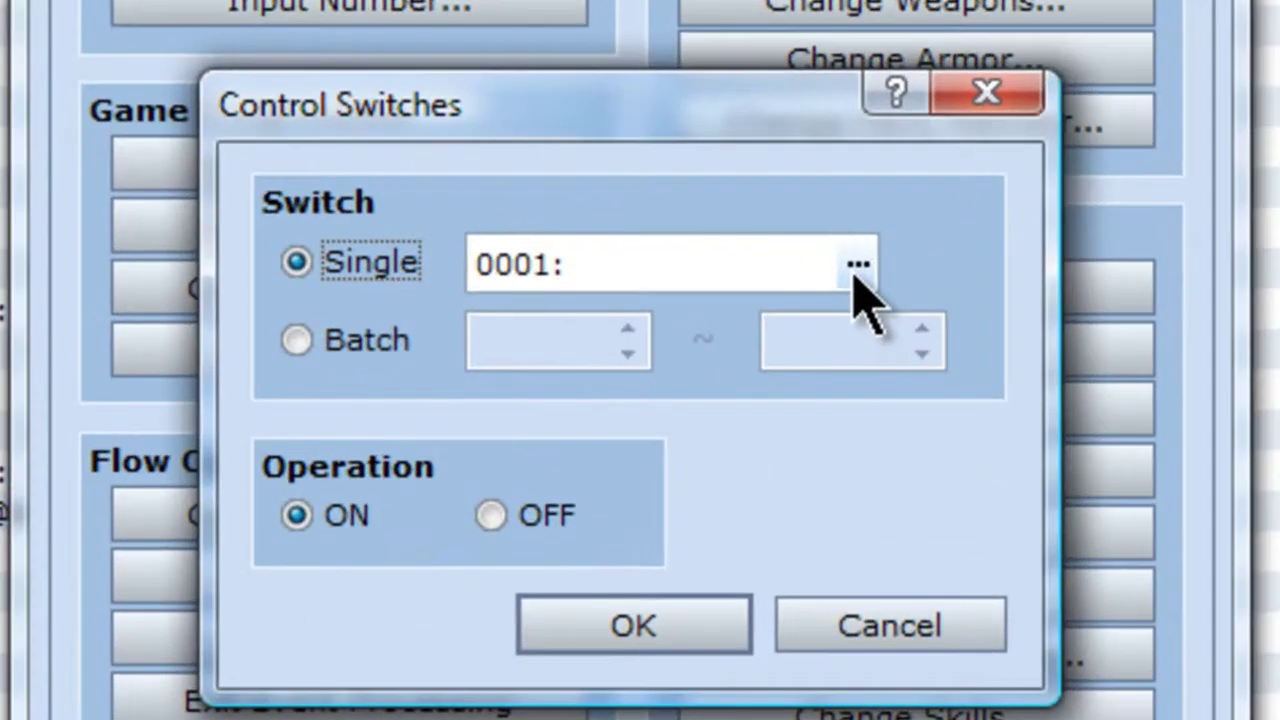
left_click(855, 277)
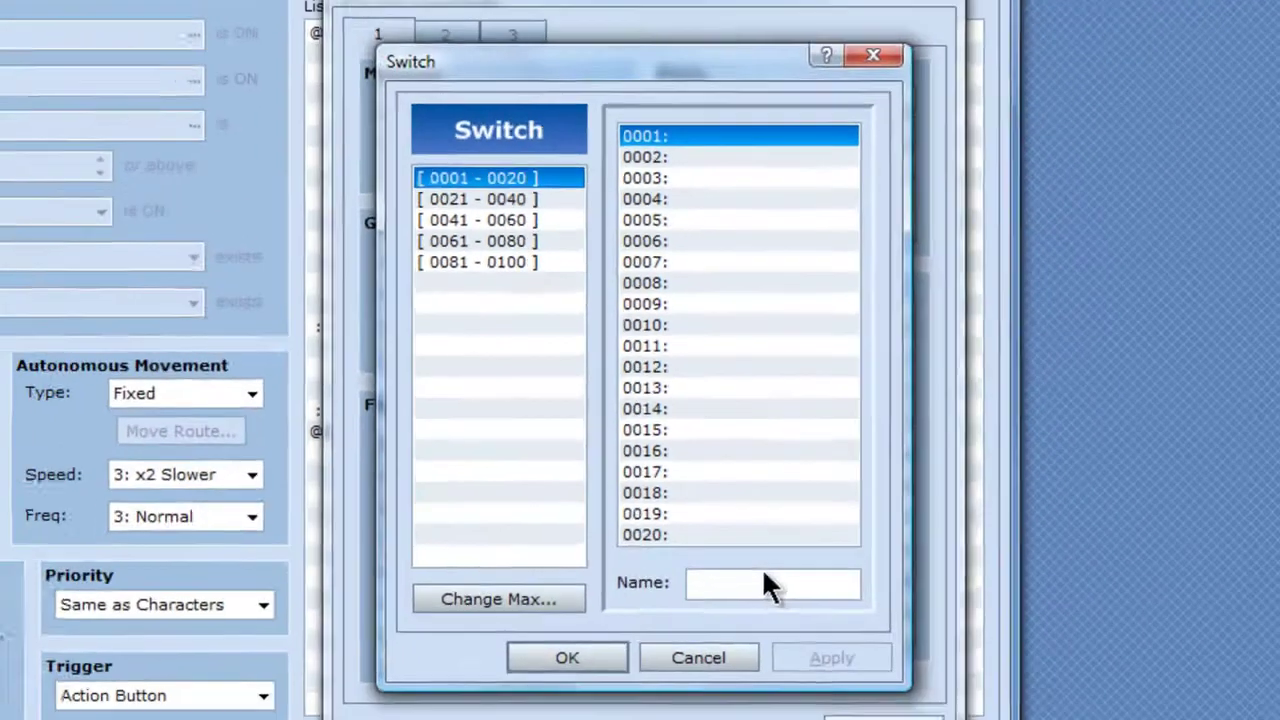
left_click(765, 583)
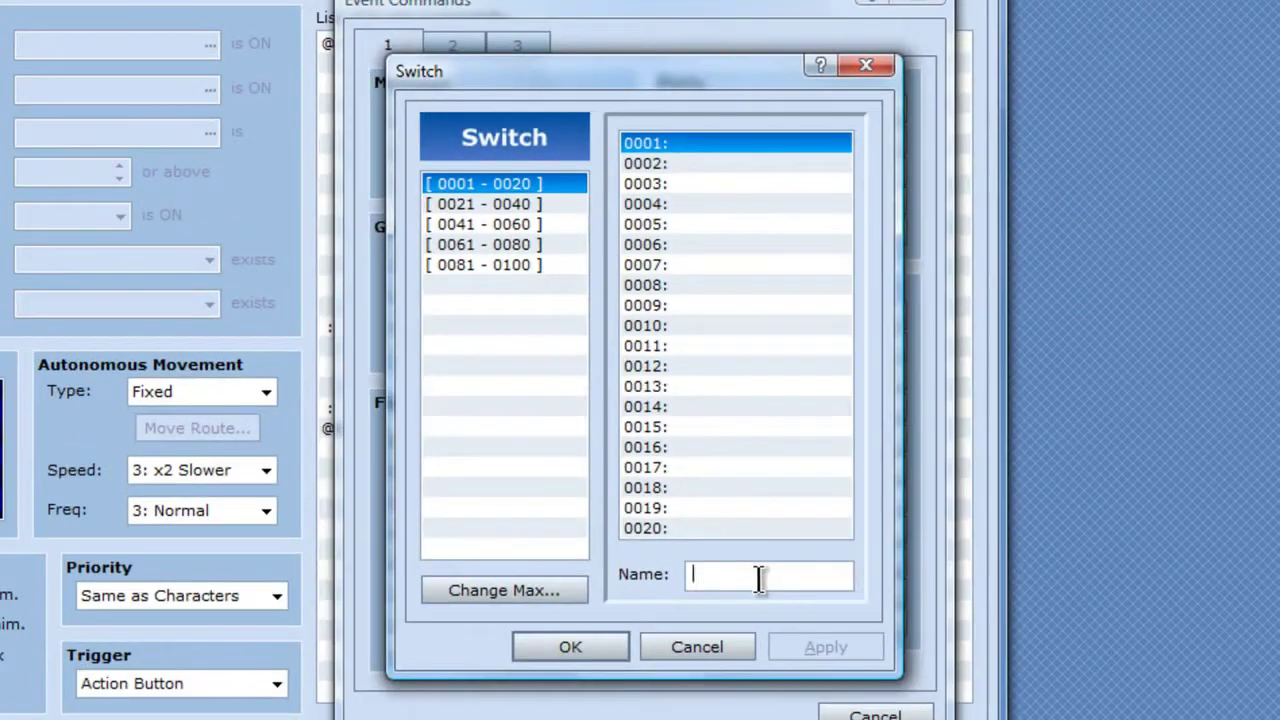
type("torch")
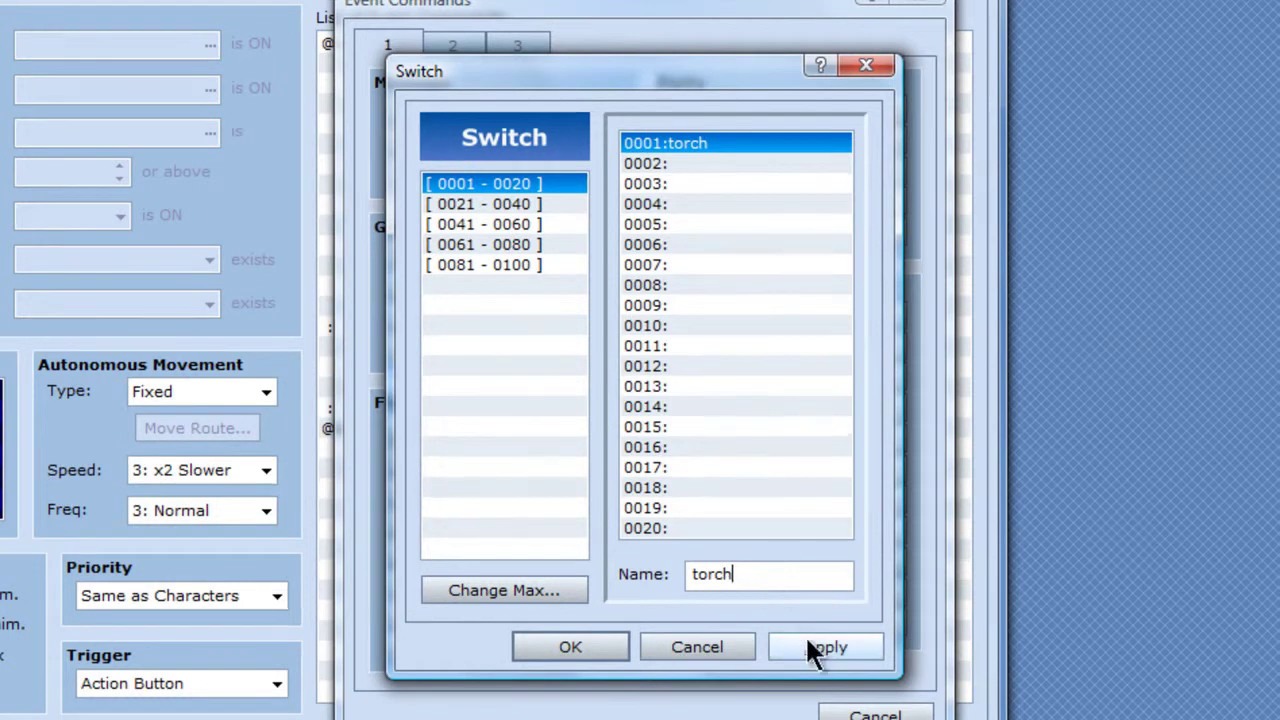
left_click(810, 648)
left_click(605, 650)
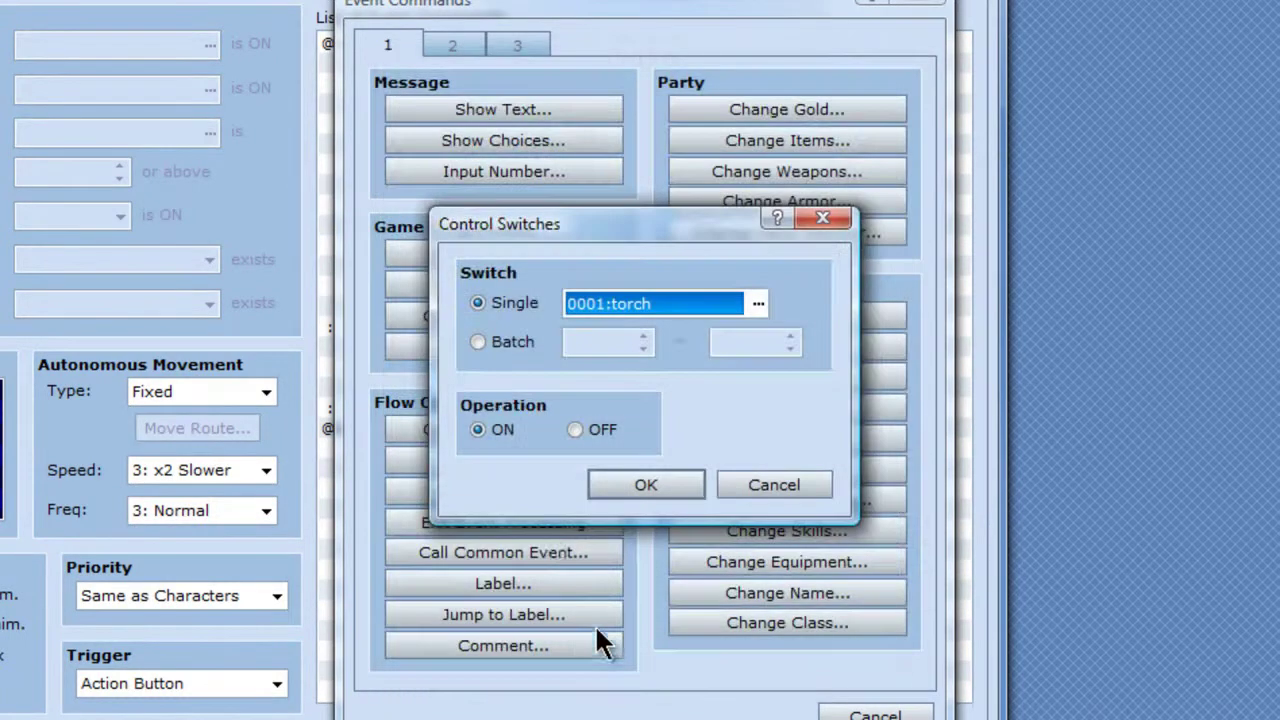
left_click(612, 480)
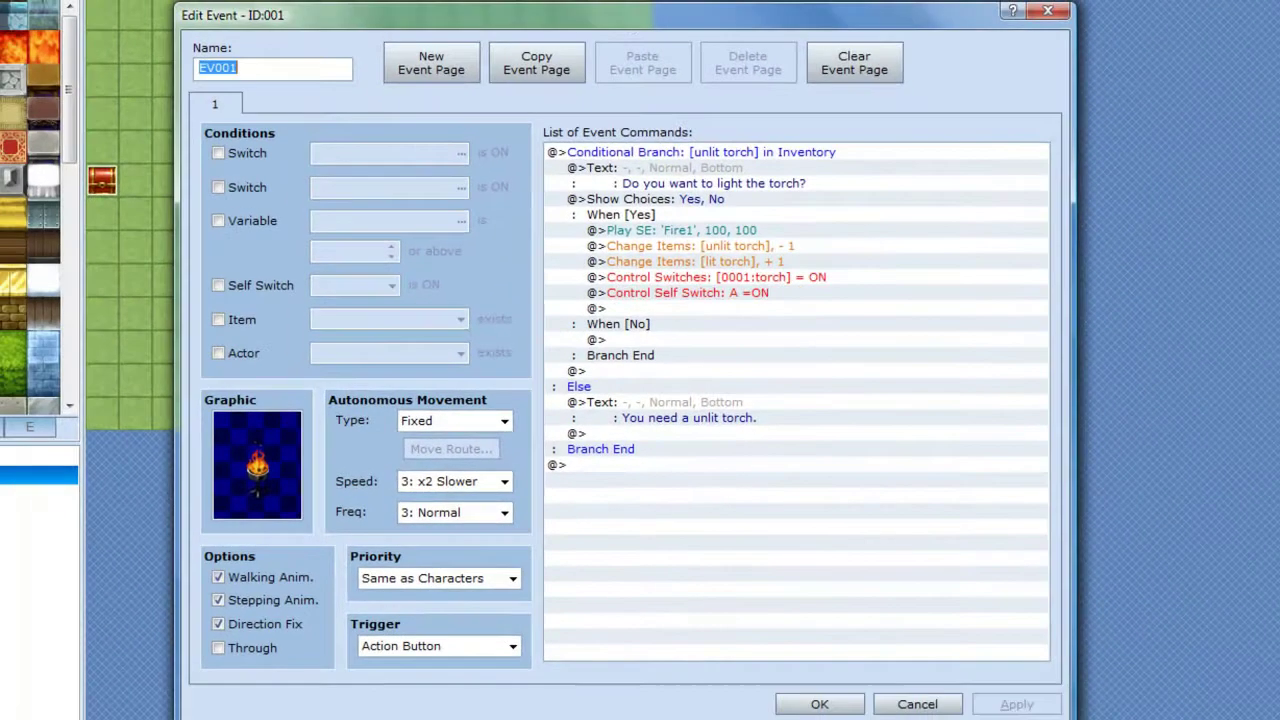
left_click(780, 715)
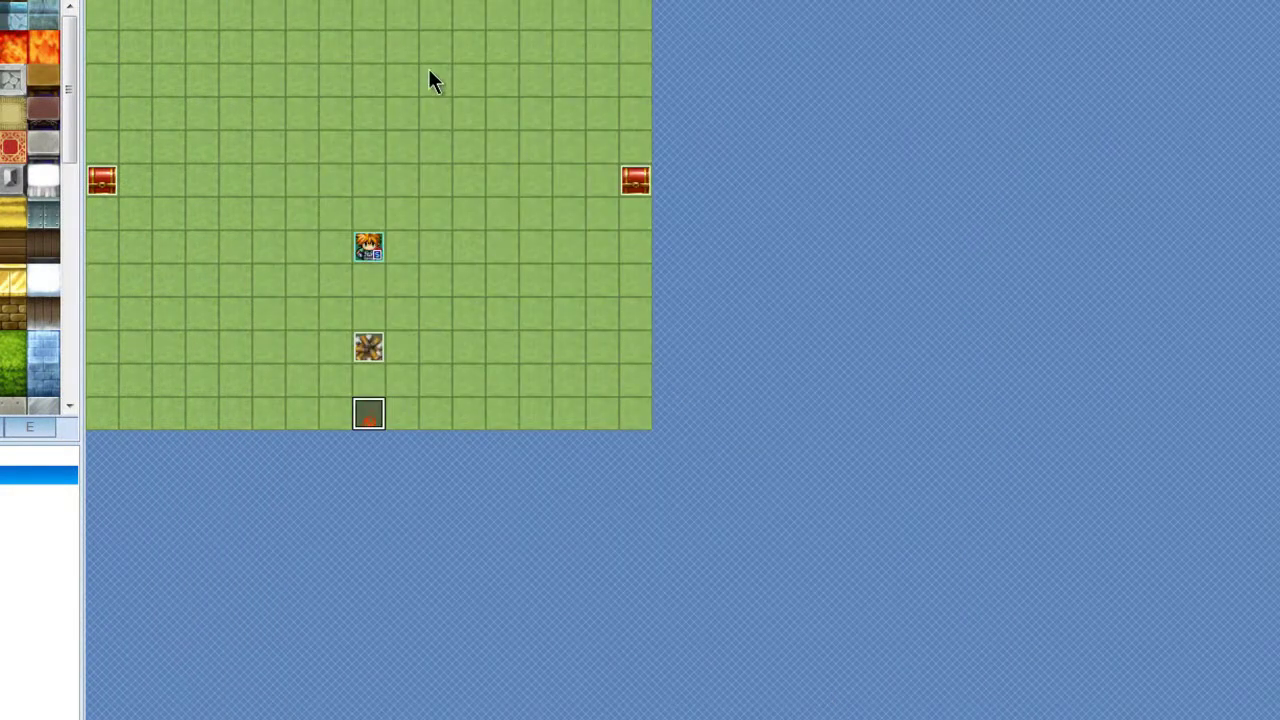
Step: Create a new event on the top row using the empty brazier sprite from !Other2
right_click(293, 28)
left_click(312, 37)
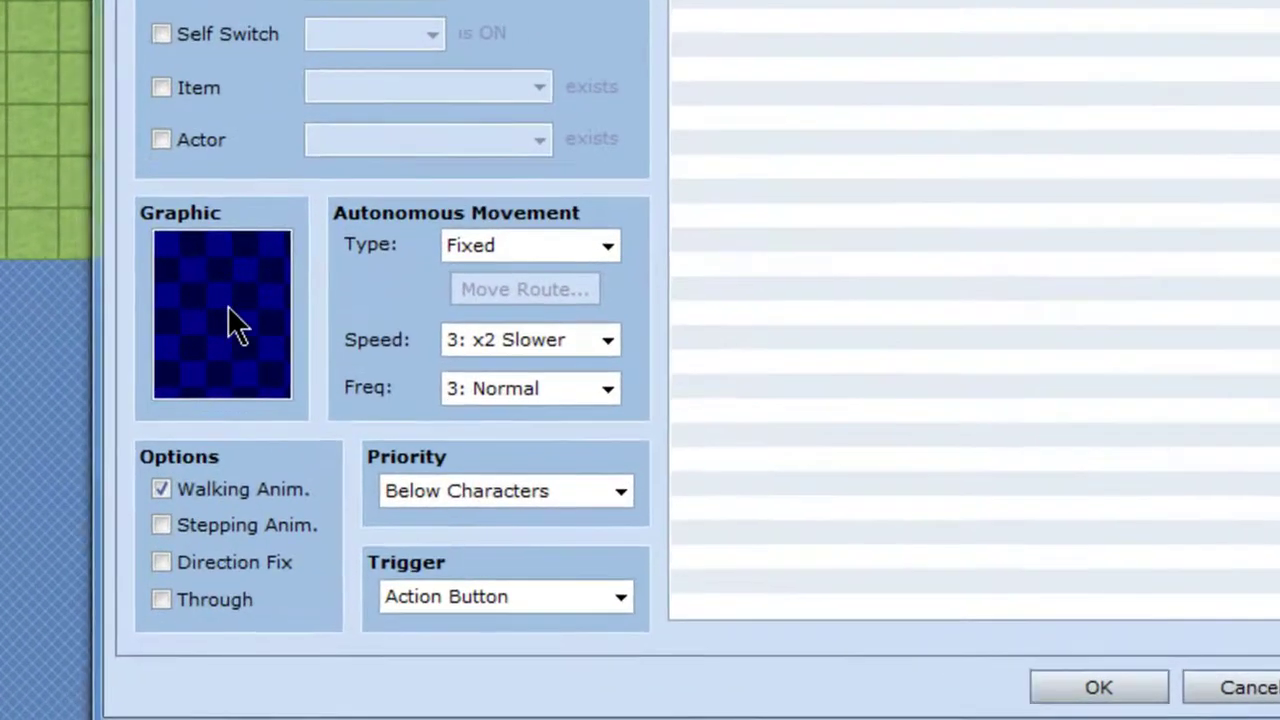
double_click(229, 312)
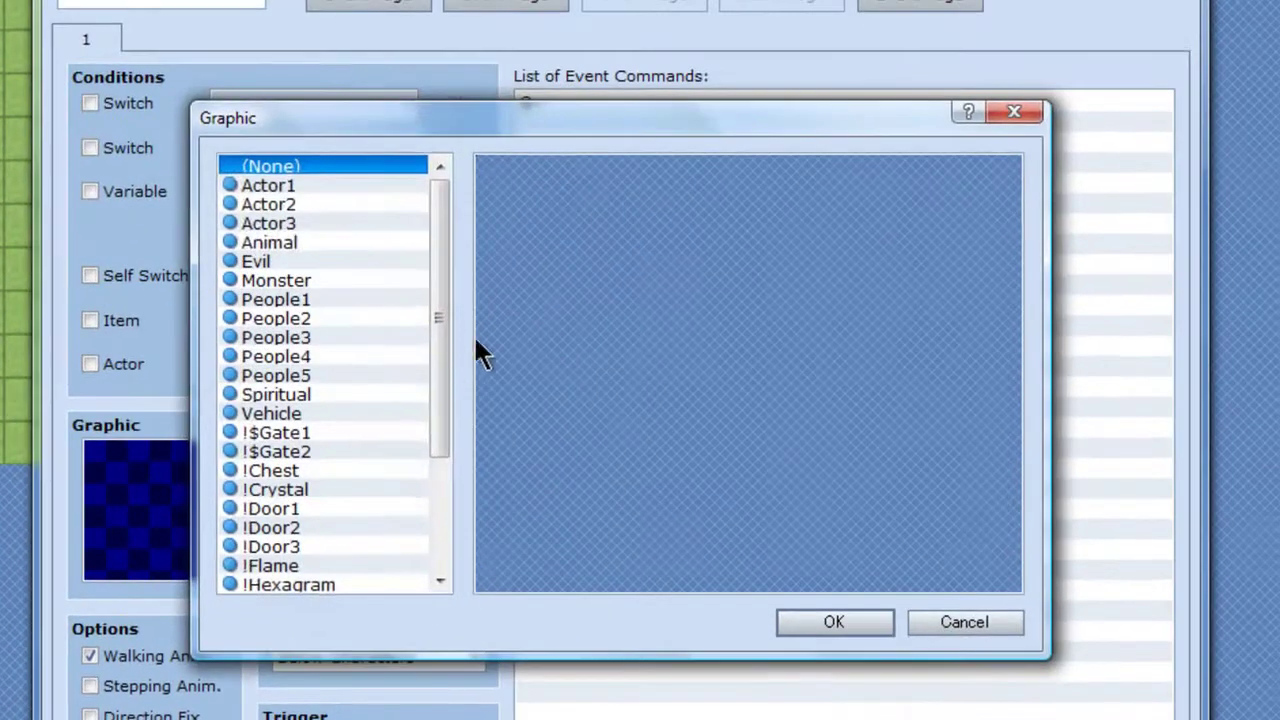
left_click_drag(445, 370, 429, 551)
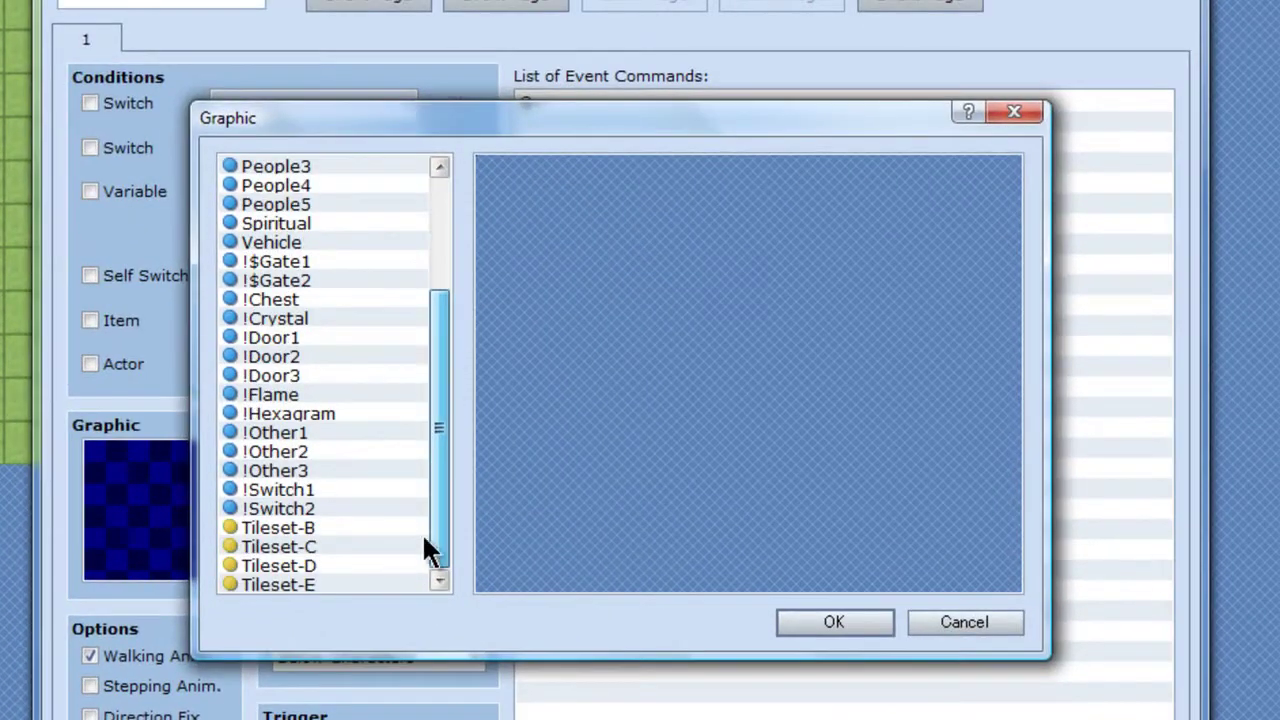
left_click(294, 451)
left_click_drag(1008, 337, 1009, 445)
left_click(887, 568)
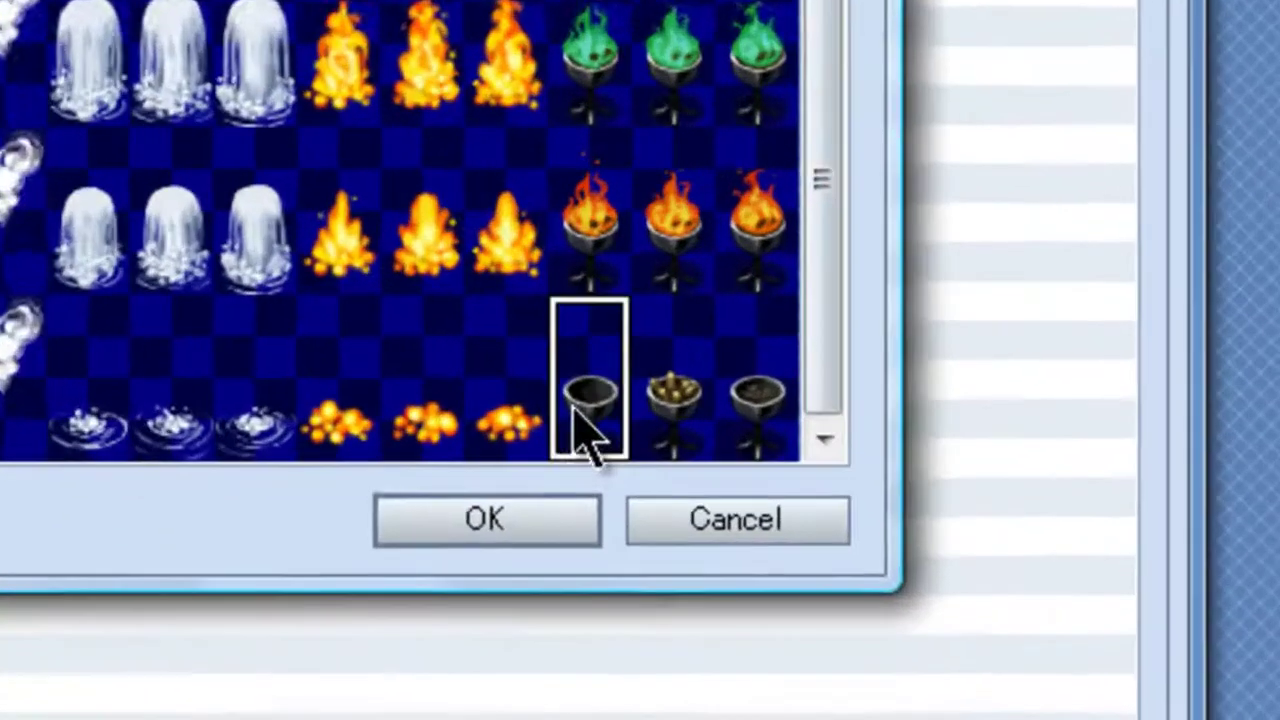
left_click(555, 532)
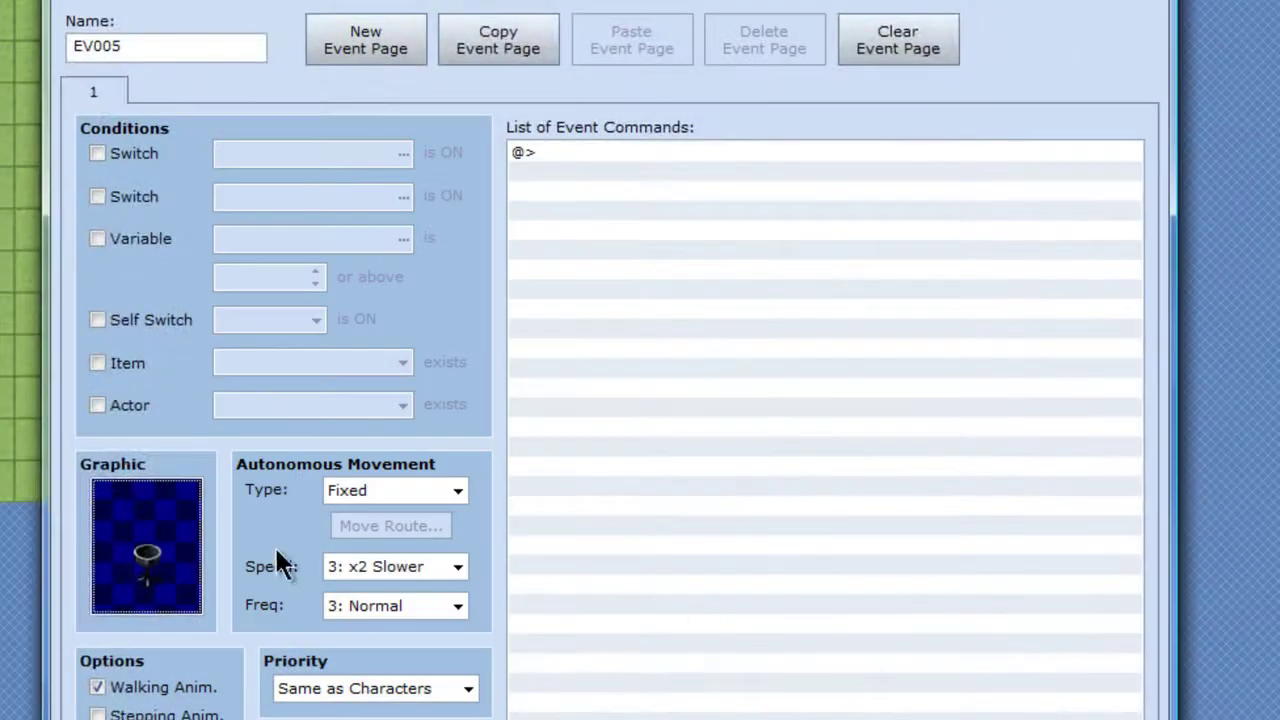
Step: Add a conditional branch checking whether Gas is in the inventory
double_click(639, 150)
left_click(694, 523)
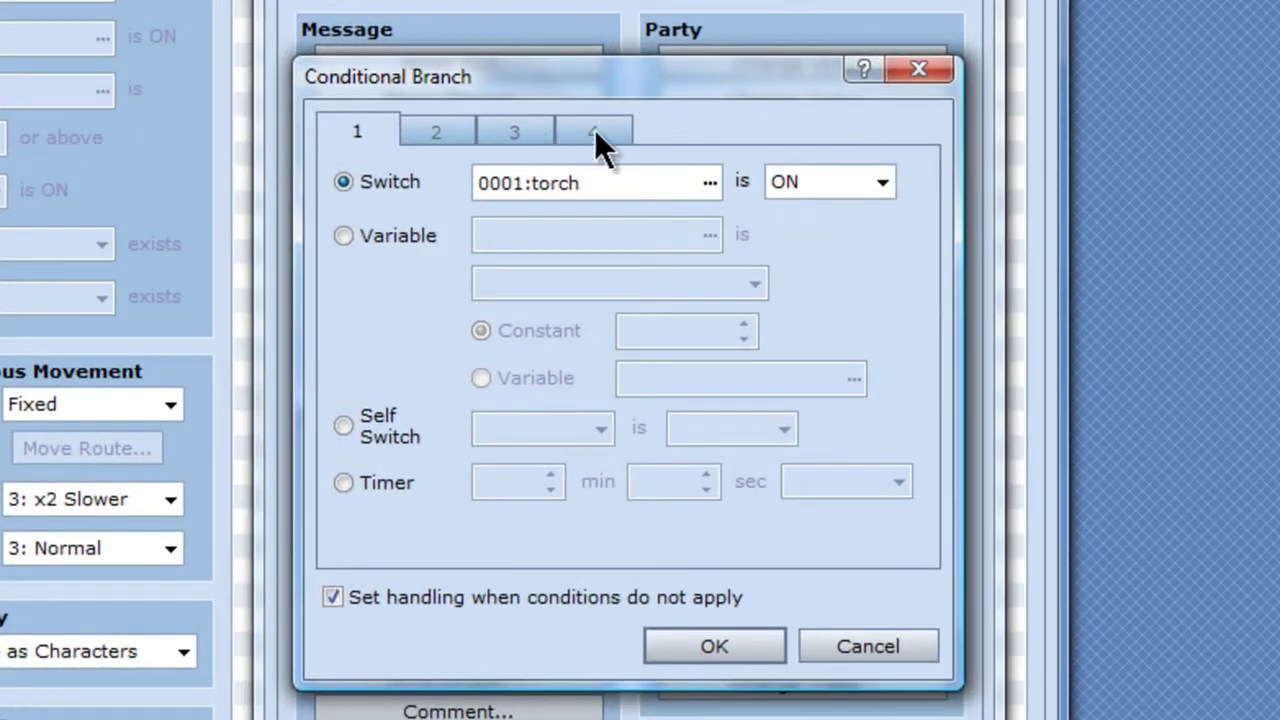
left_click(594, 129)
left_click(345, 239)
left_click(703, 243)
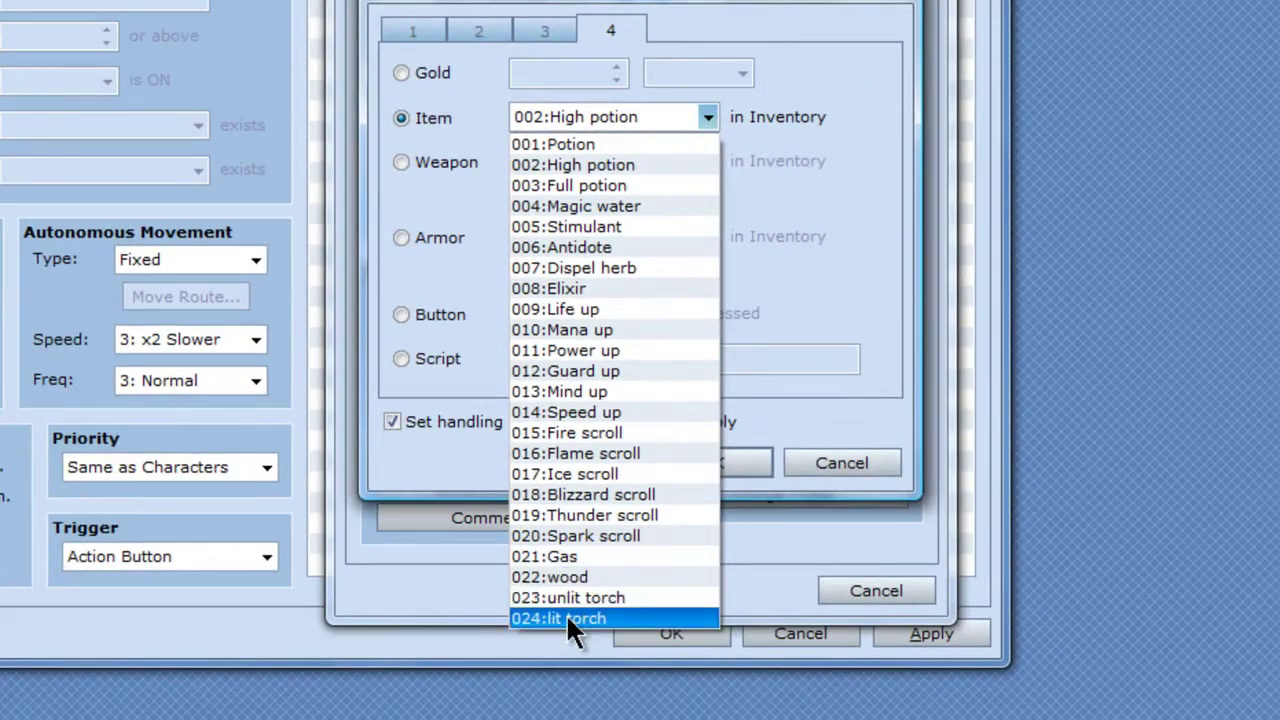
left_click(564, 556)
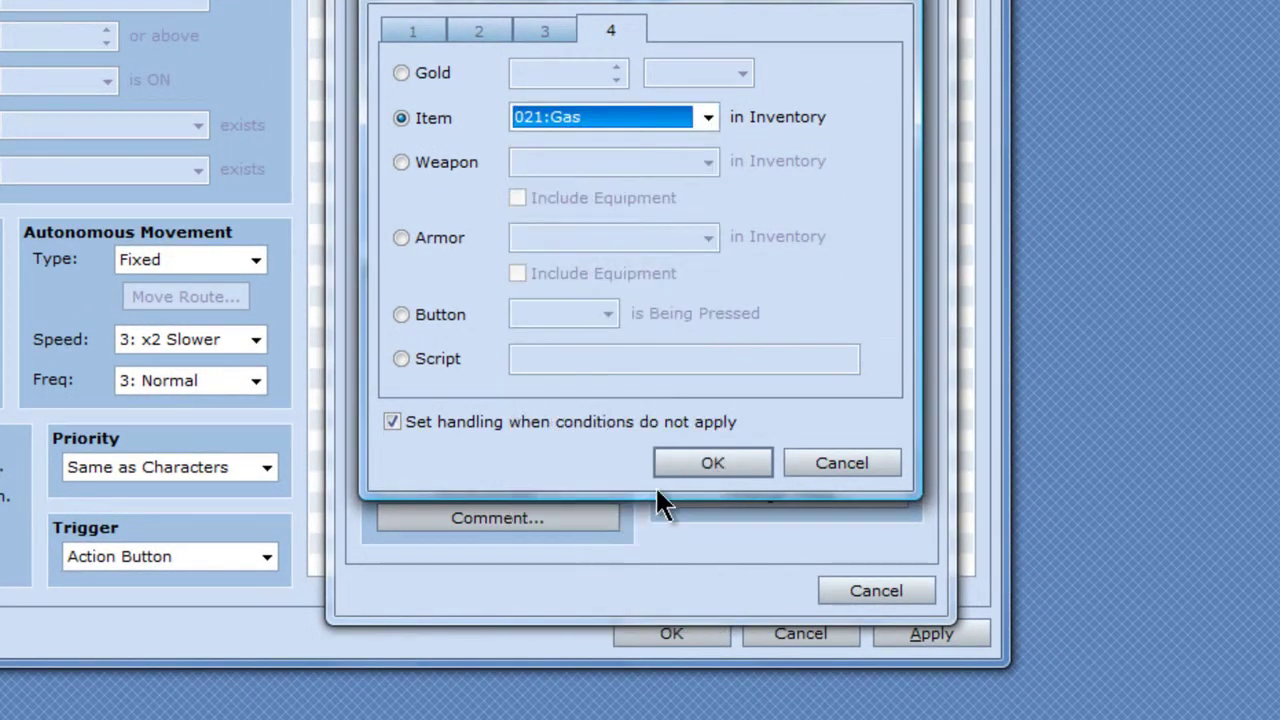
left_click(700, 465)
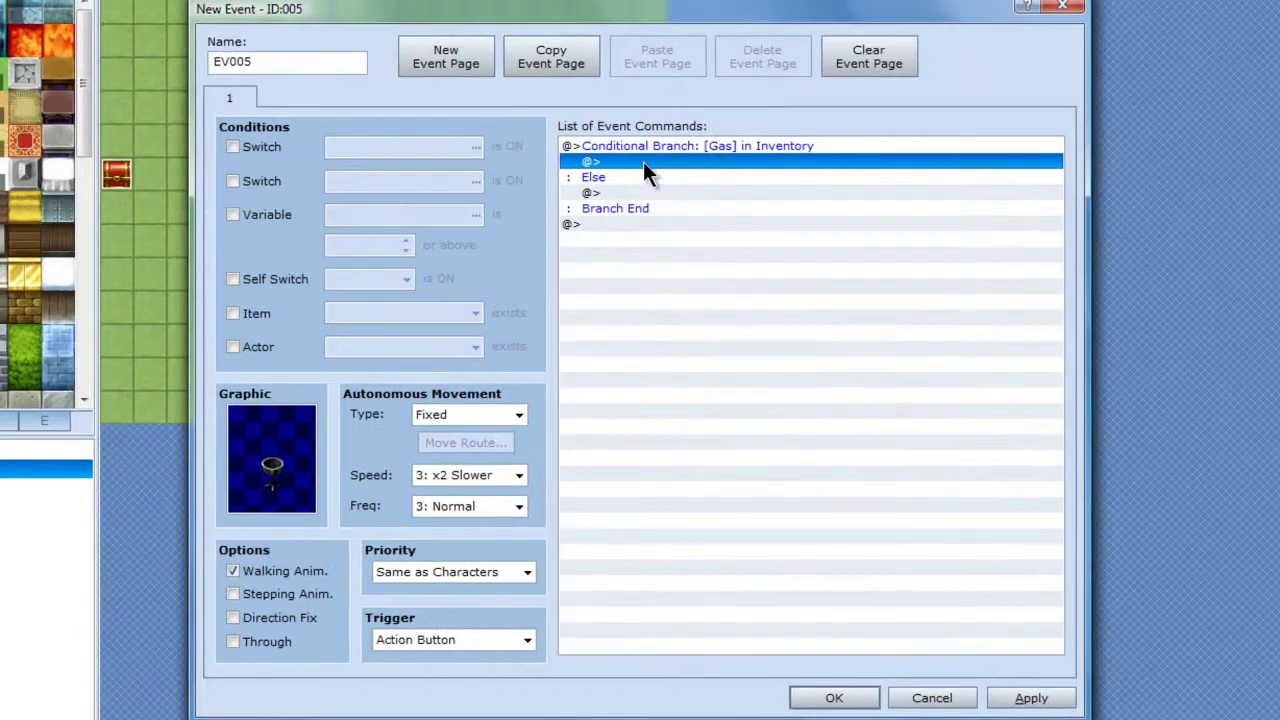
Step: Inside the Gas branch, nest a conditional branch checking for wood
double_click(643, 161)
left_click(690, 444)
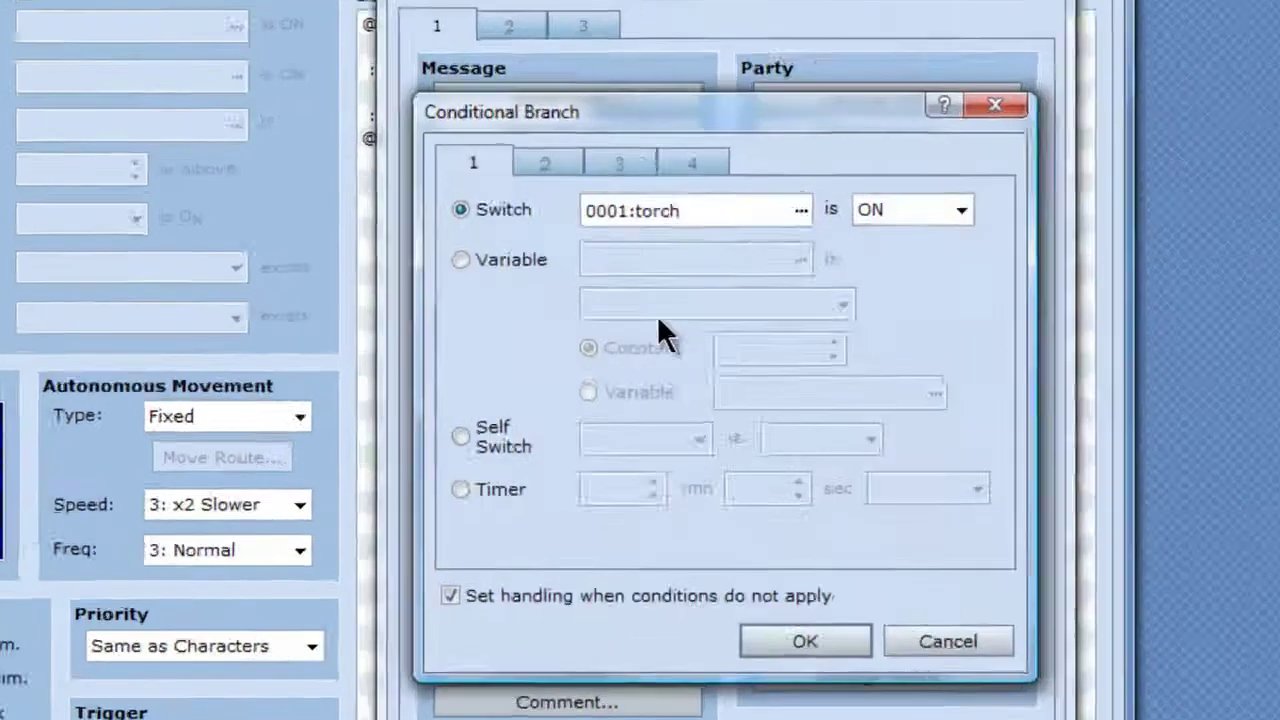
left_click(712, 164)
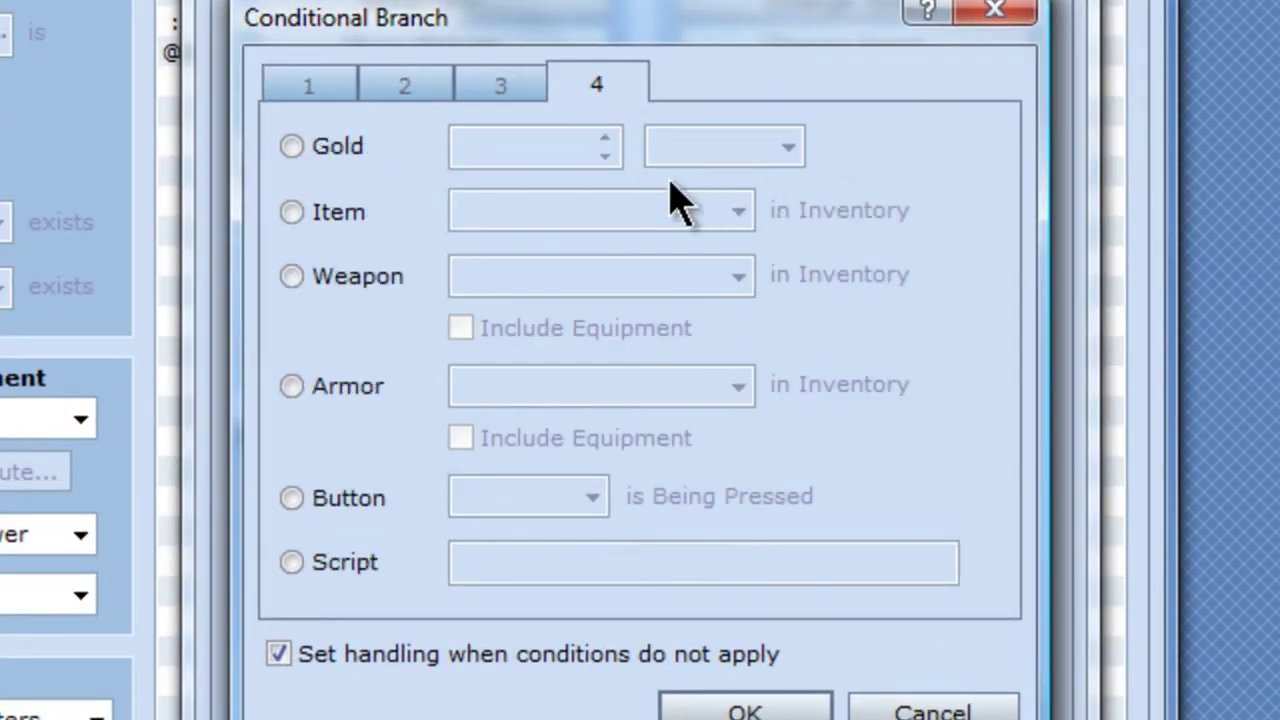
left_click(291, 213)
left_click(705, 215)
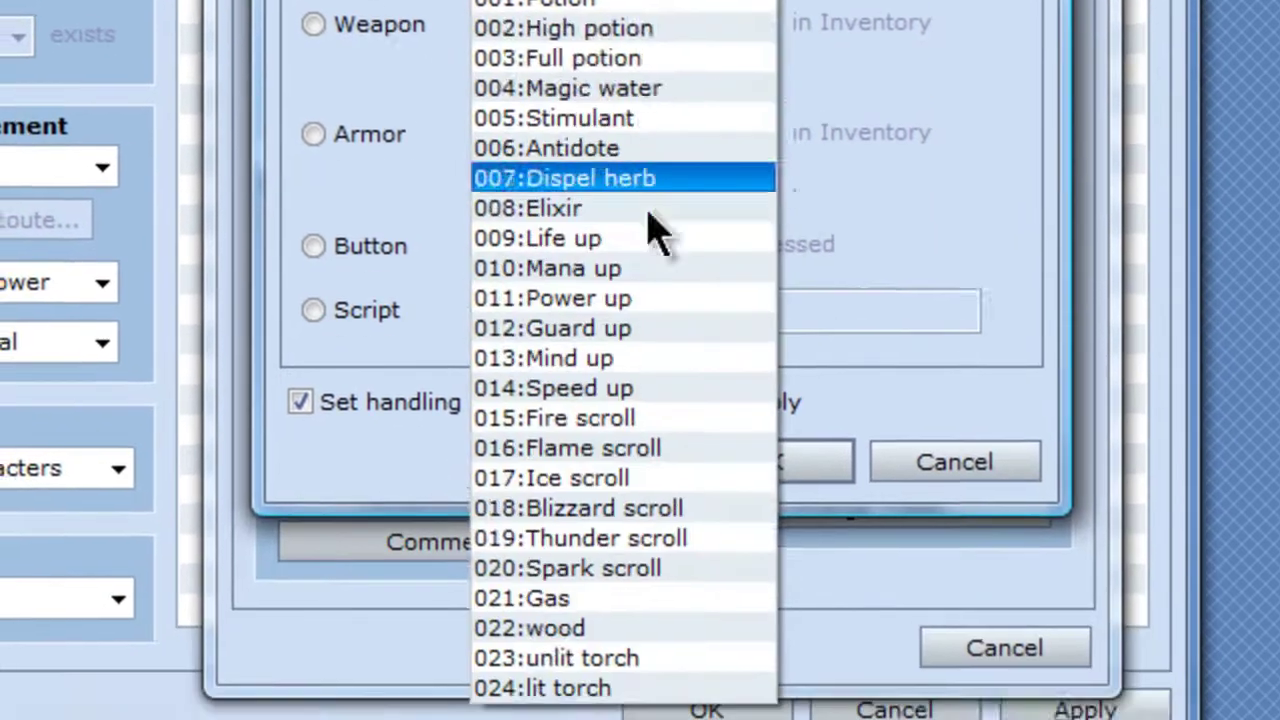
left_click(510, 628)
left_click(730, 470)
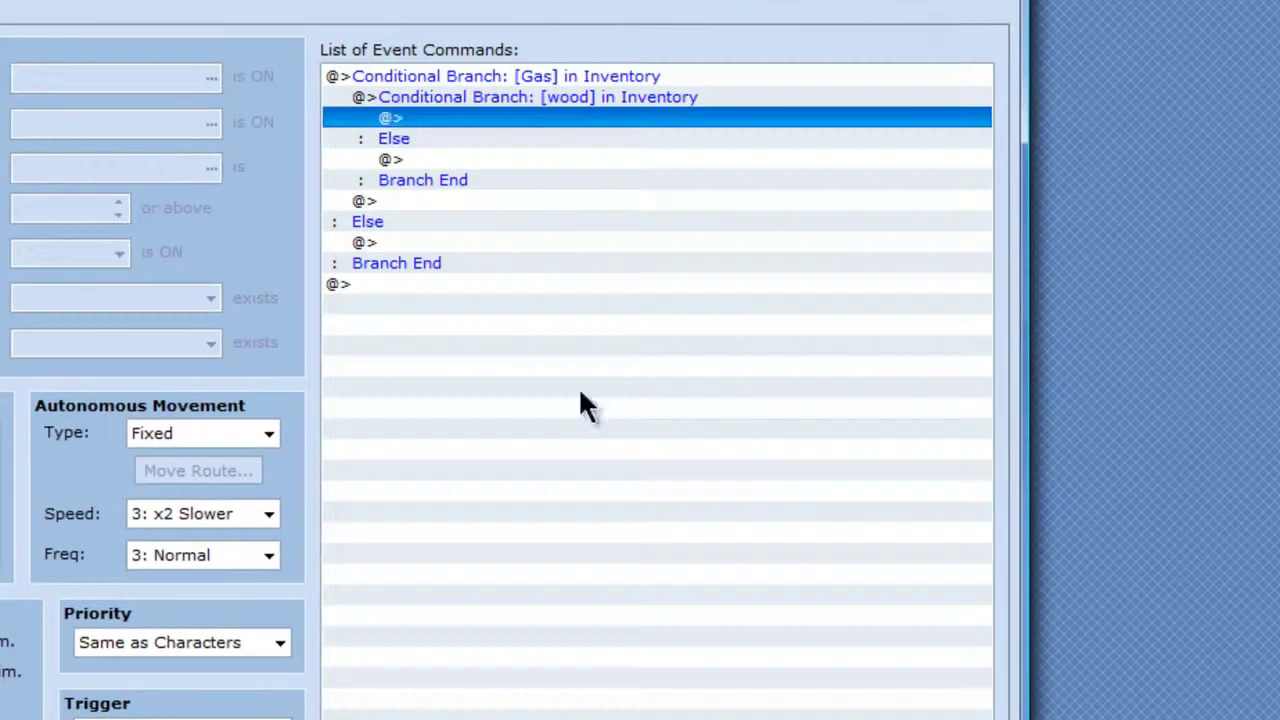
Step: Inside the wood branch, nest a conditional branch checking for a lit torch
double_click(426, 115)
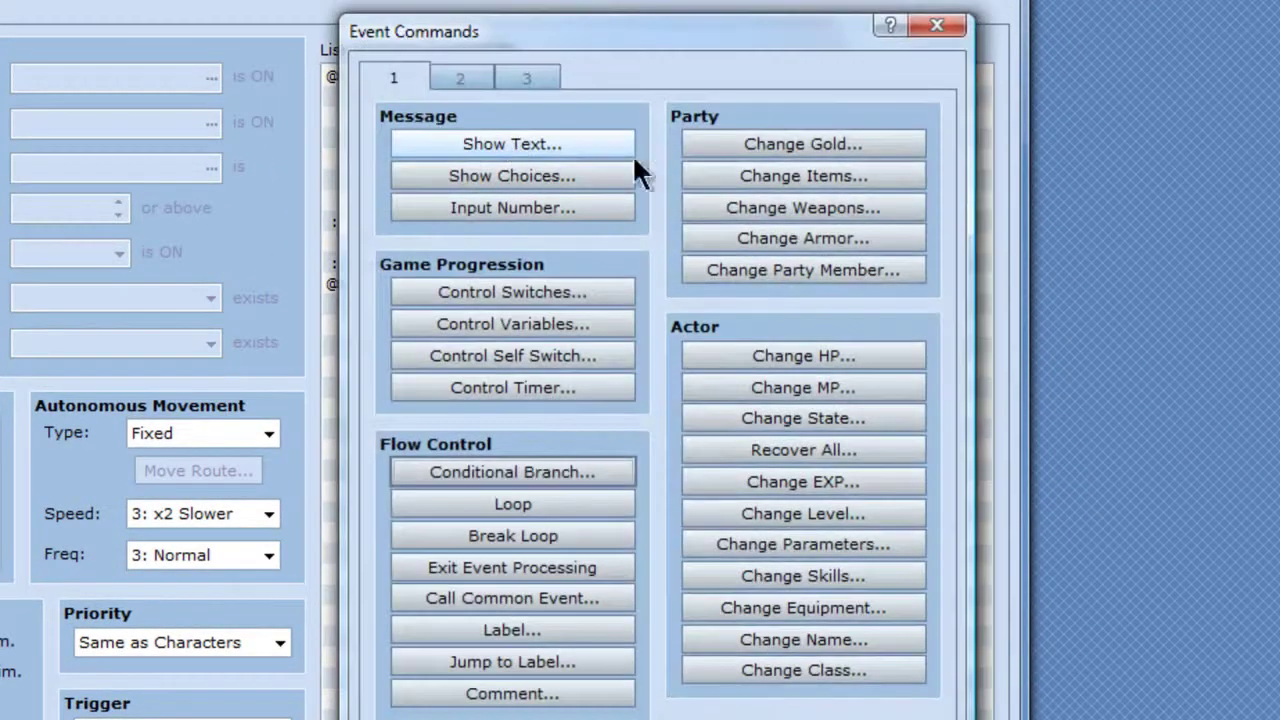
left_click(527, 78)
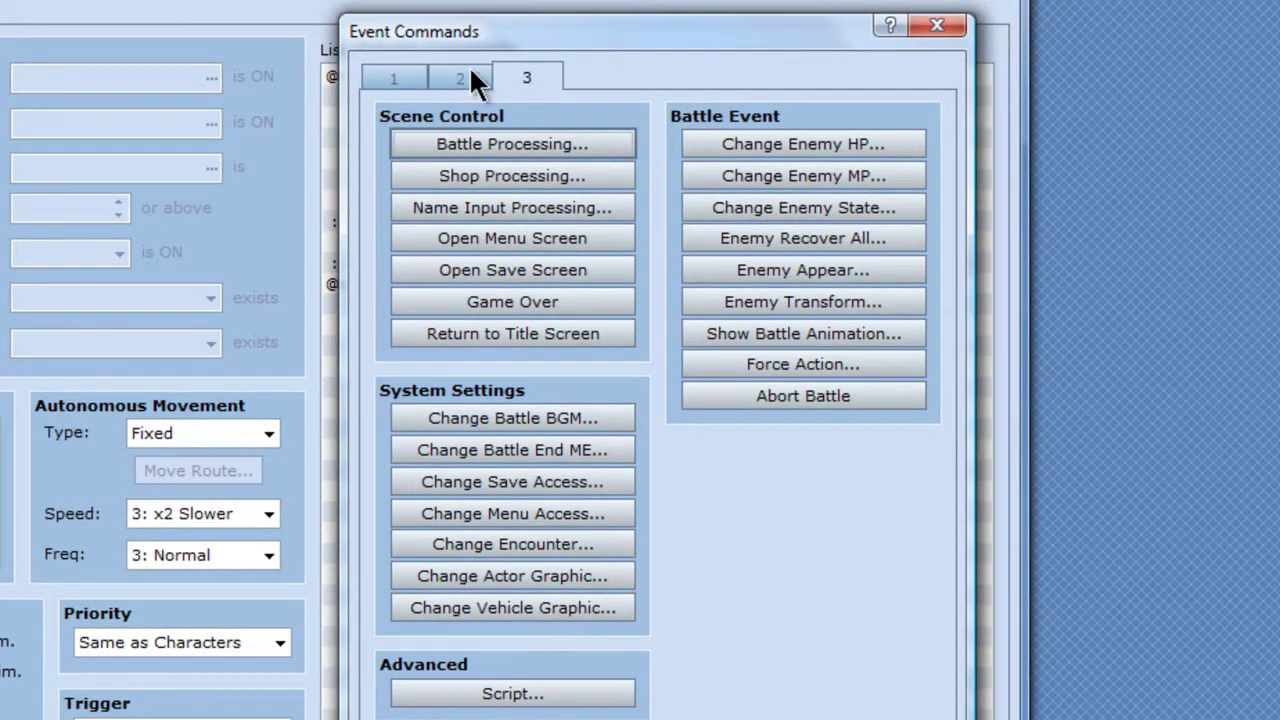
left_click(937, 26)
double_click(480, 117)
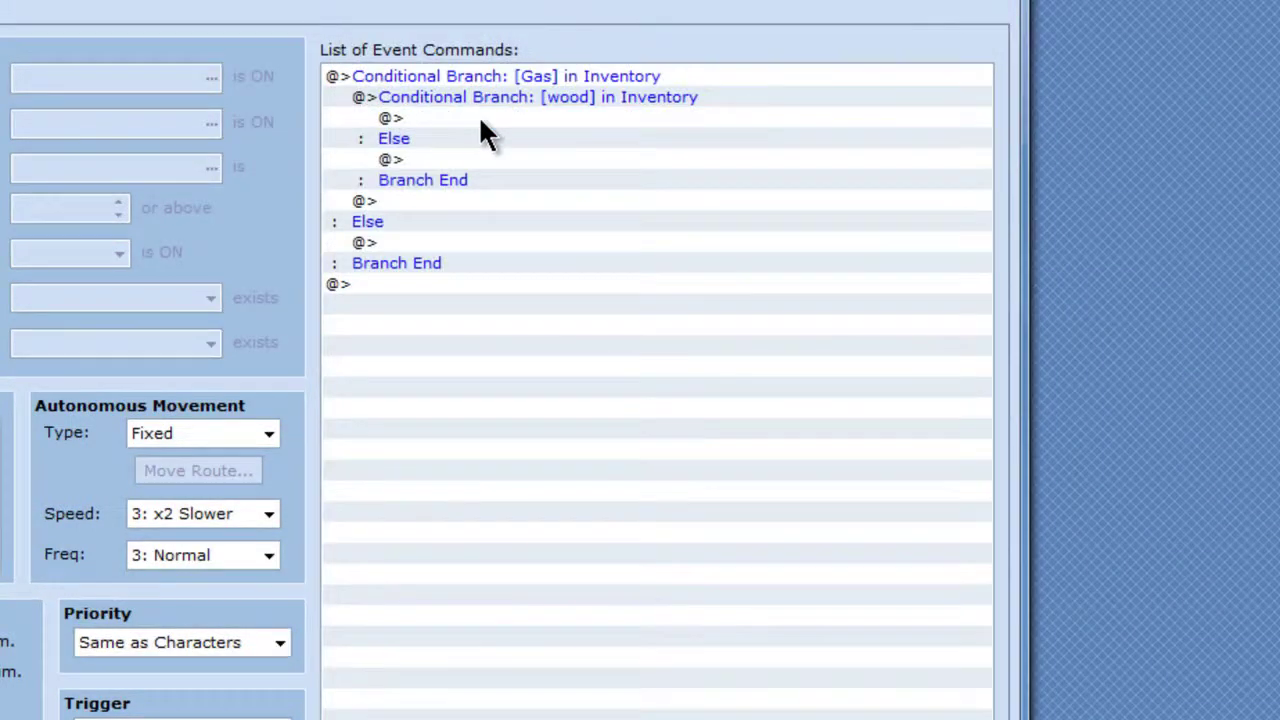
left_click(514, 470)
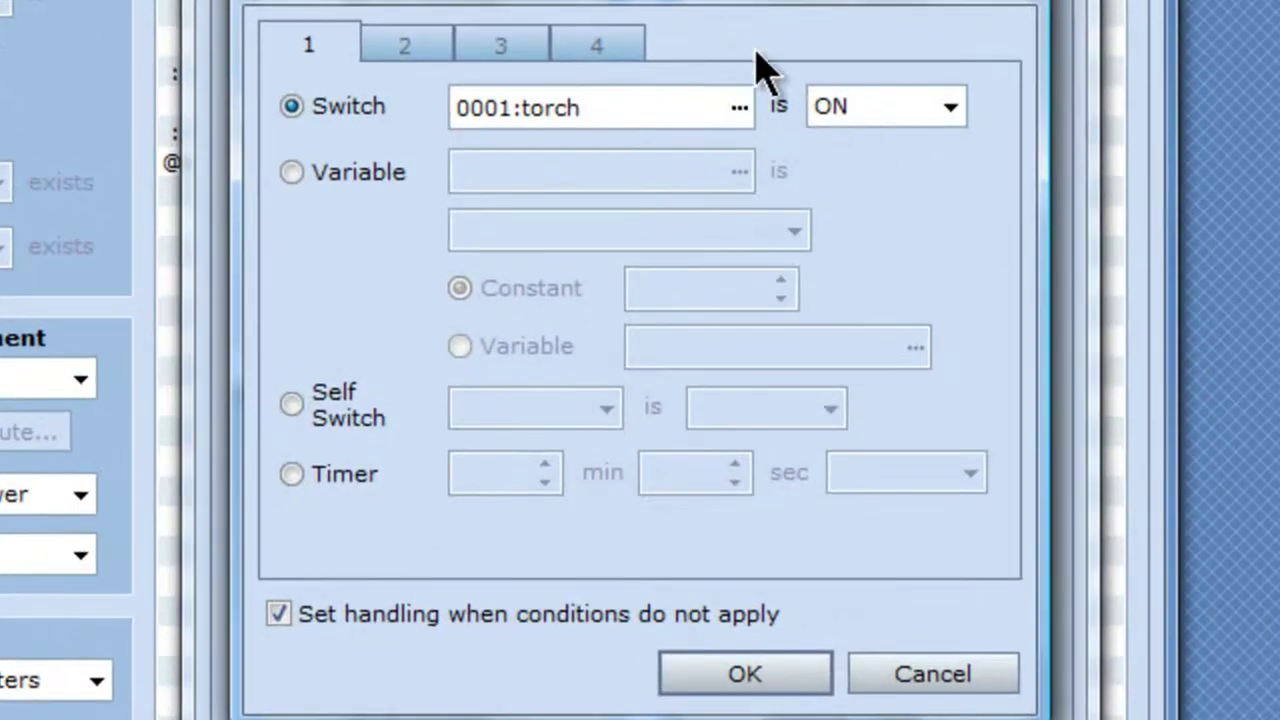
left_click(620, 85)
left_click(292, 173)
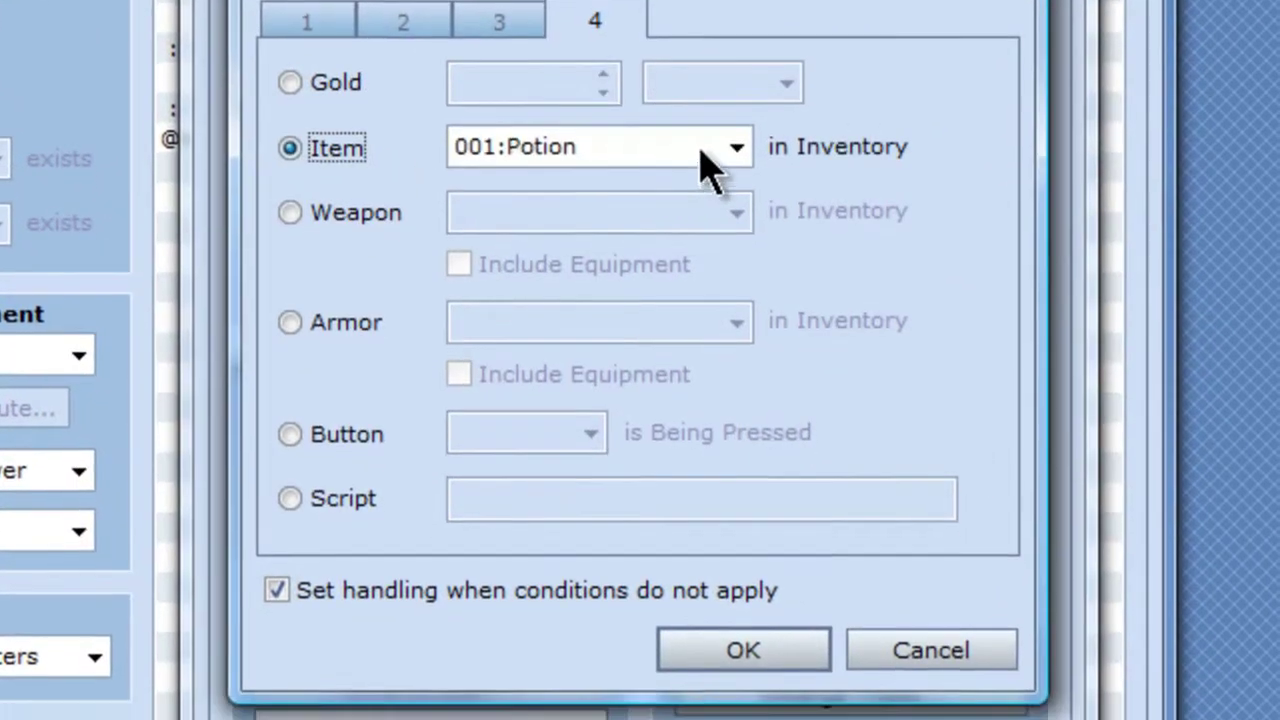
left_click(725, 171)
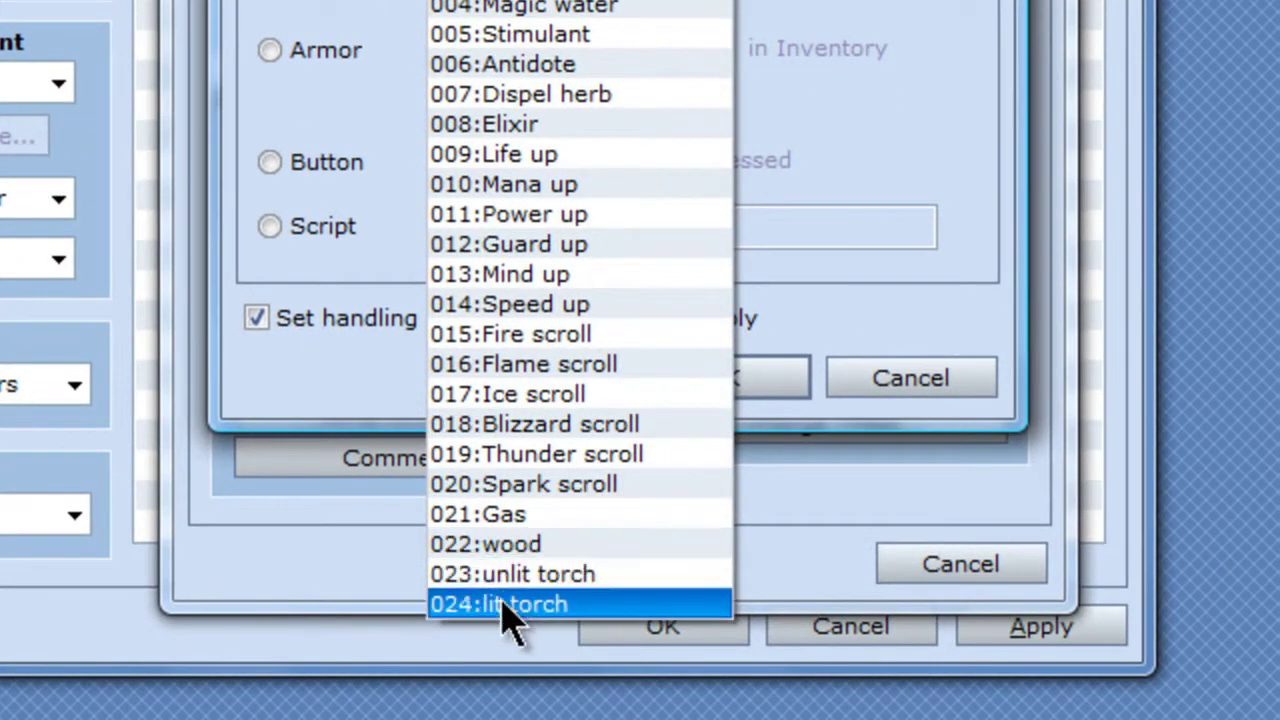
left_click(507, 604)
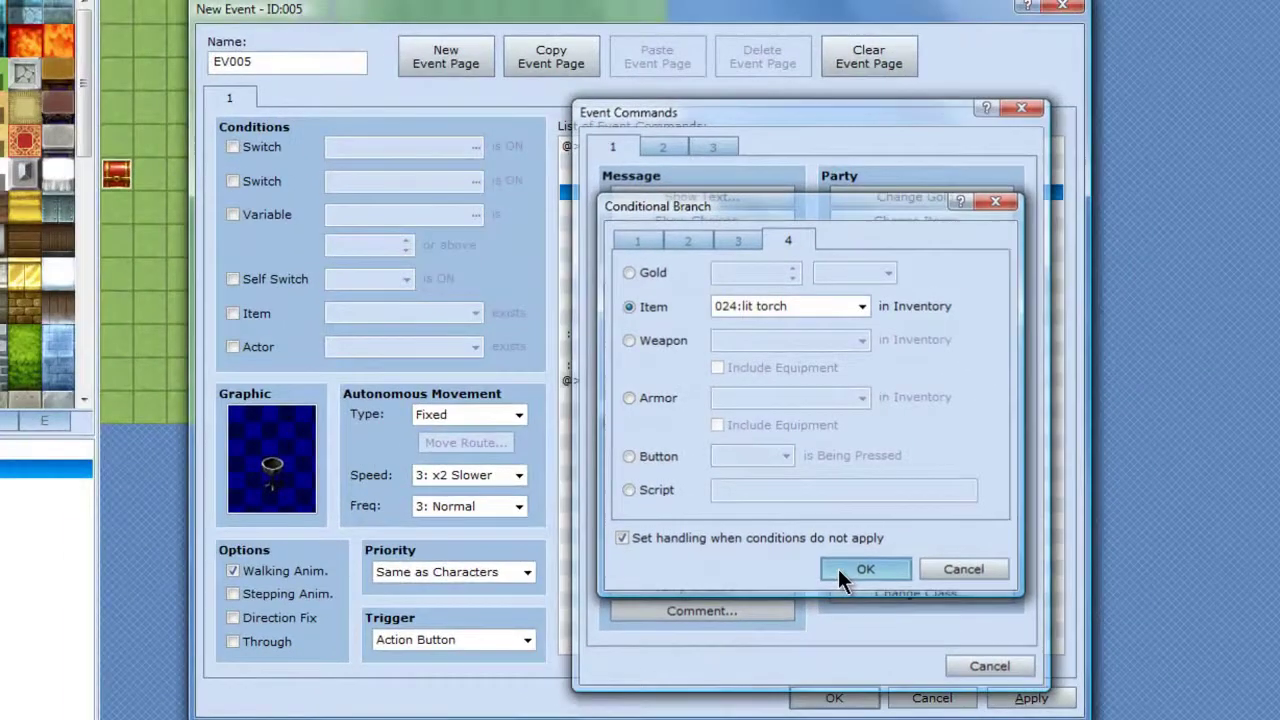
left_click(838, 569)
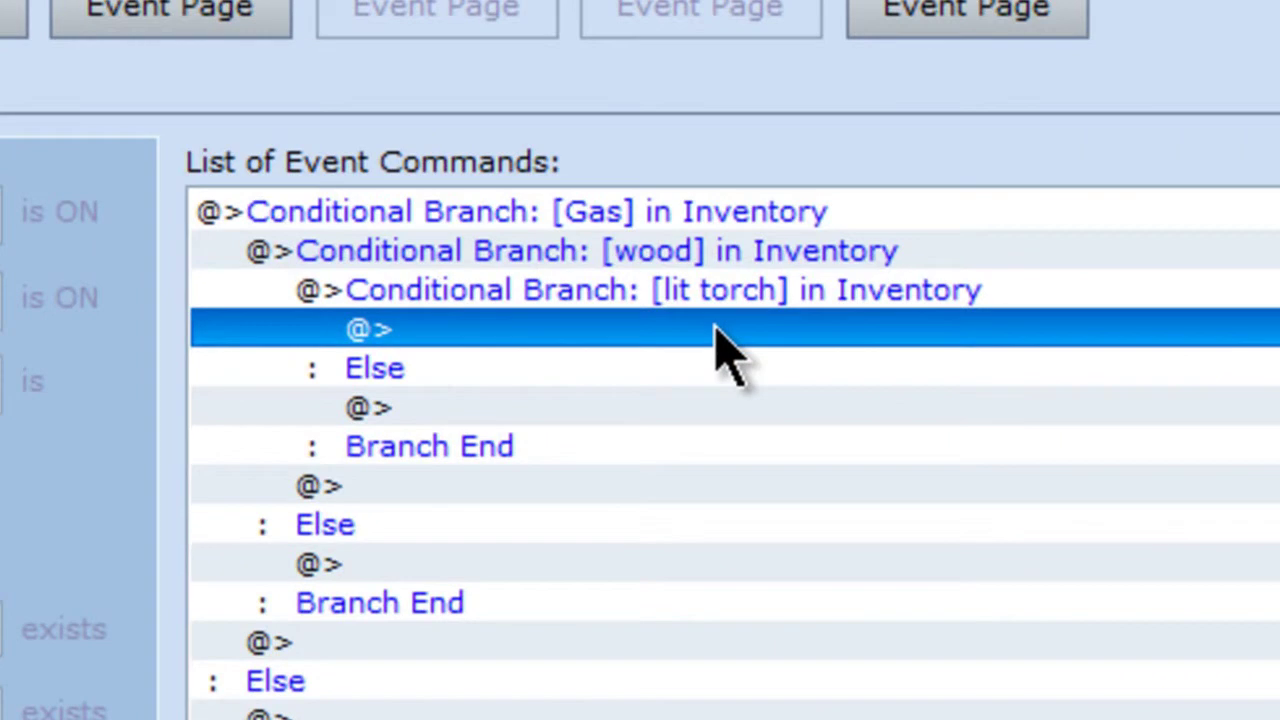
Step: Add a Show Text message 'Do you want to put gas and wood in the torch?', previewing it first
double_click(425, 333)
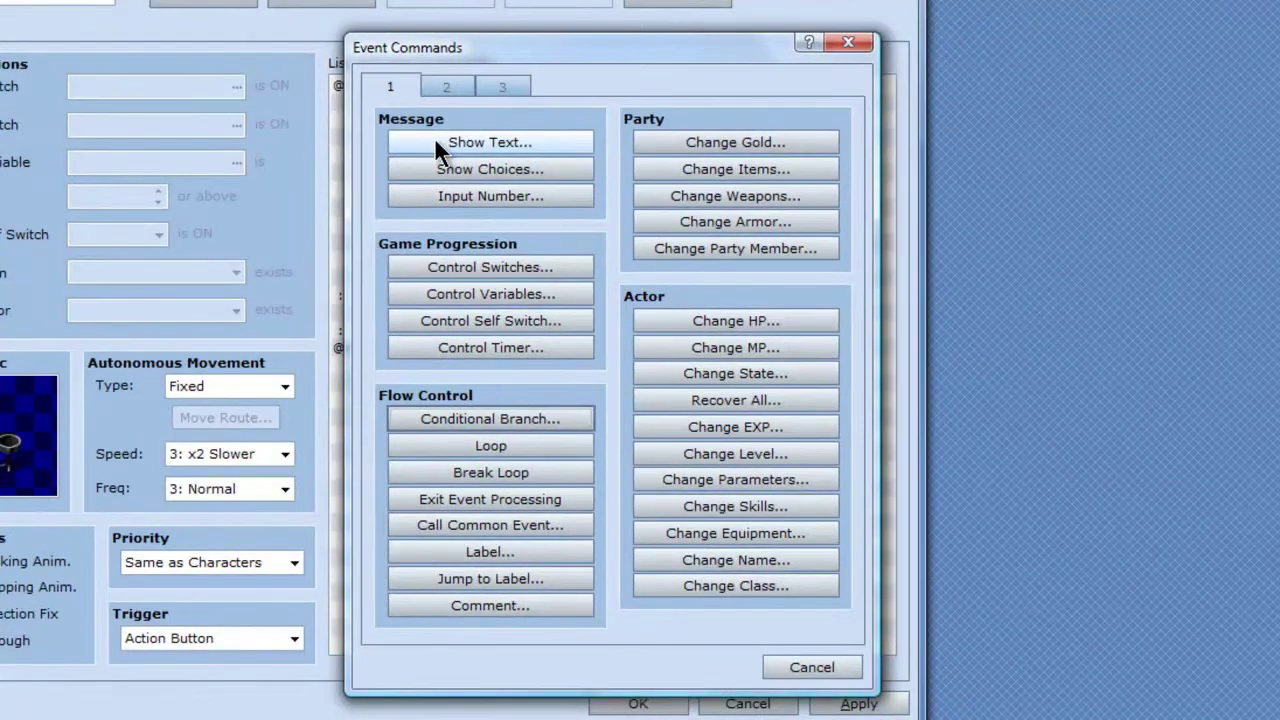
left_click(436, 146)
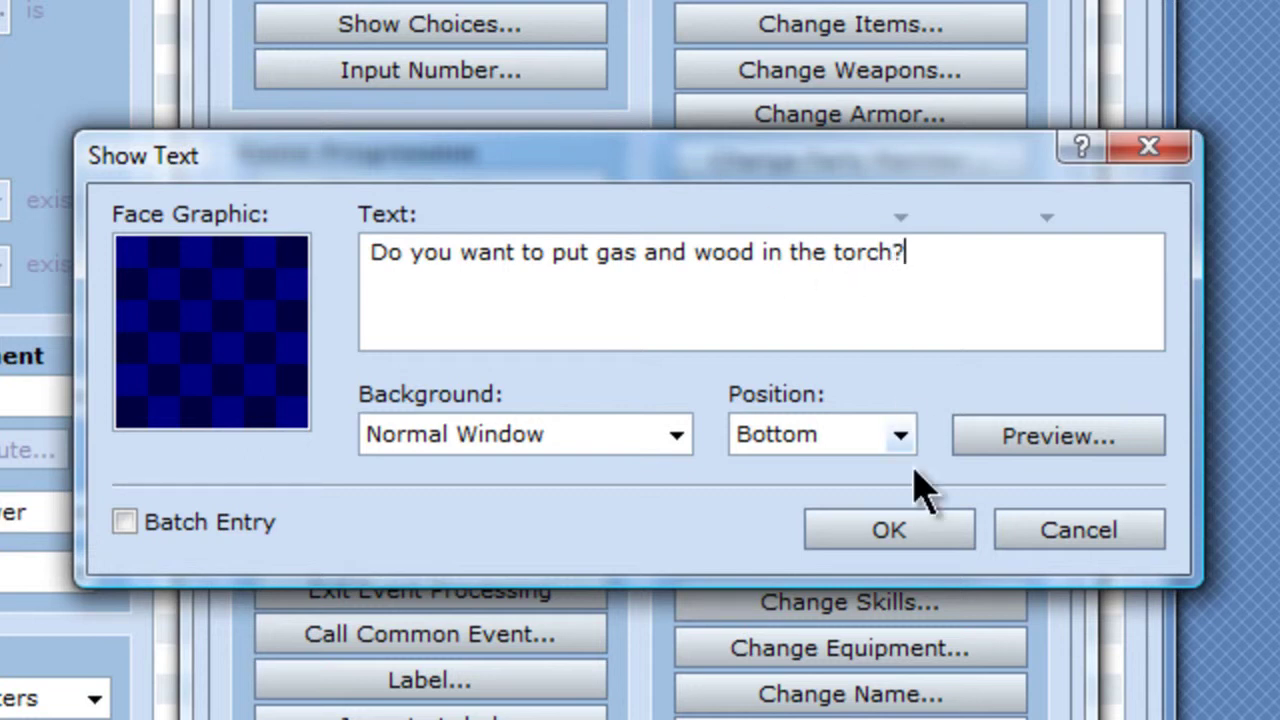
left_click(995, 437)
left_click(1043, 525)
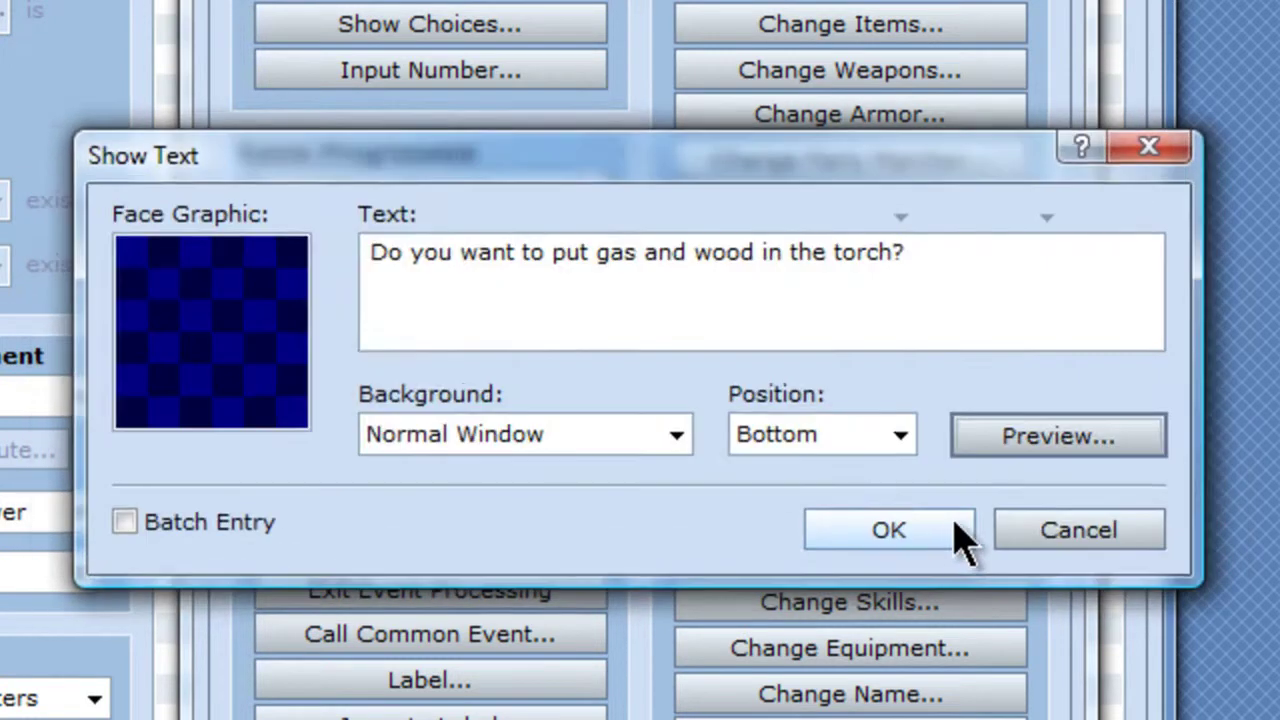
left_click(888, 535)
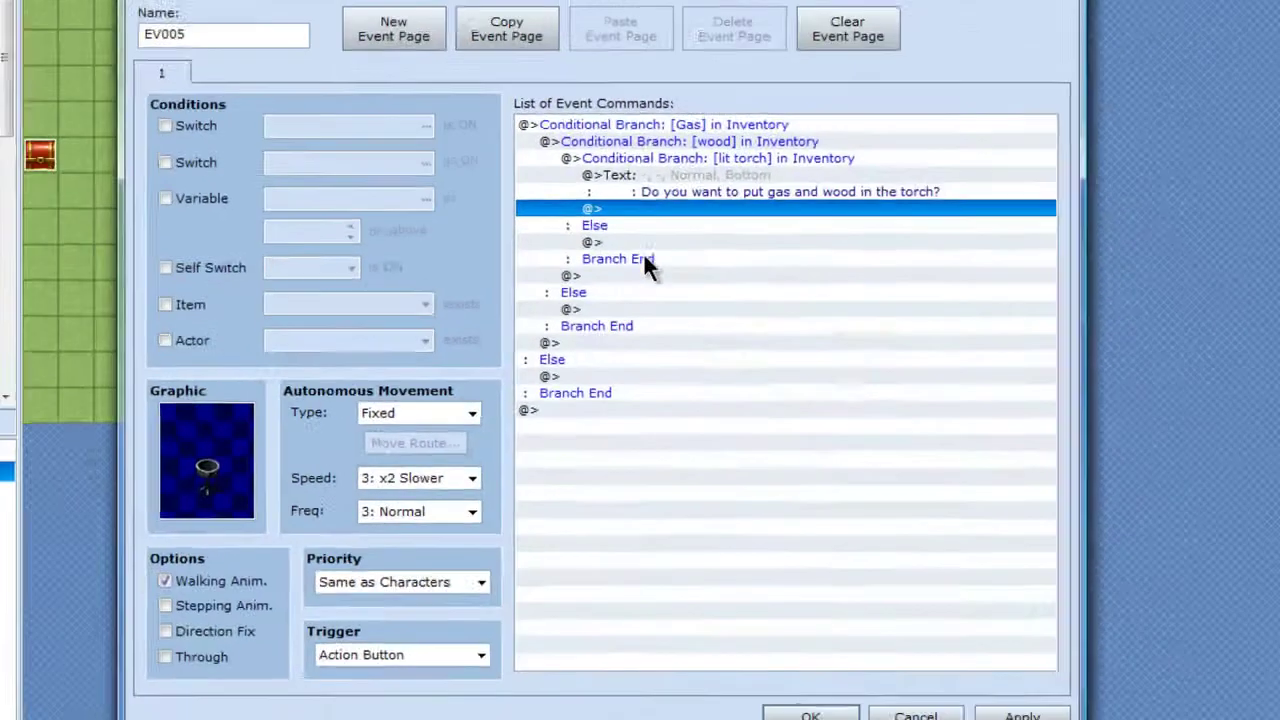
Step: Add a Yes/No choice after the torch question
double_click(640, 210)
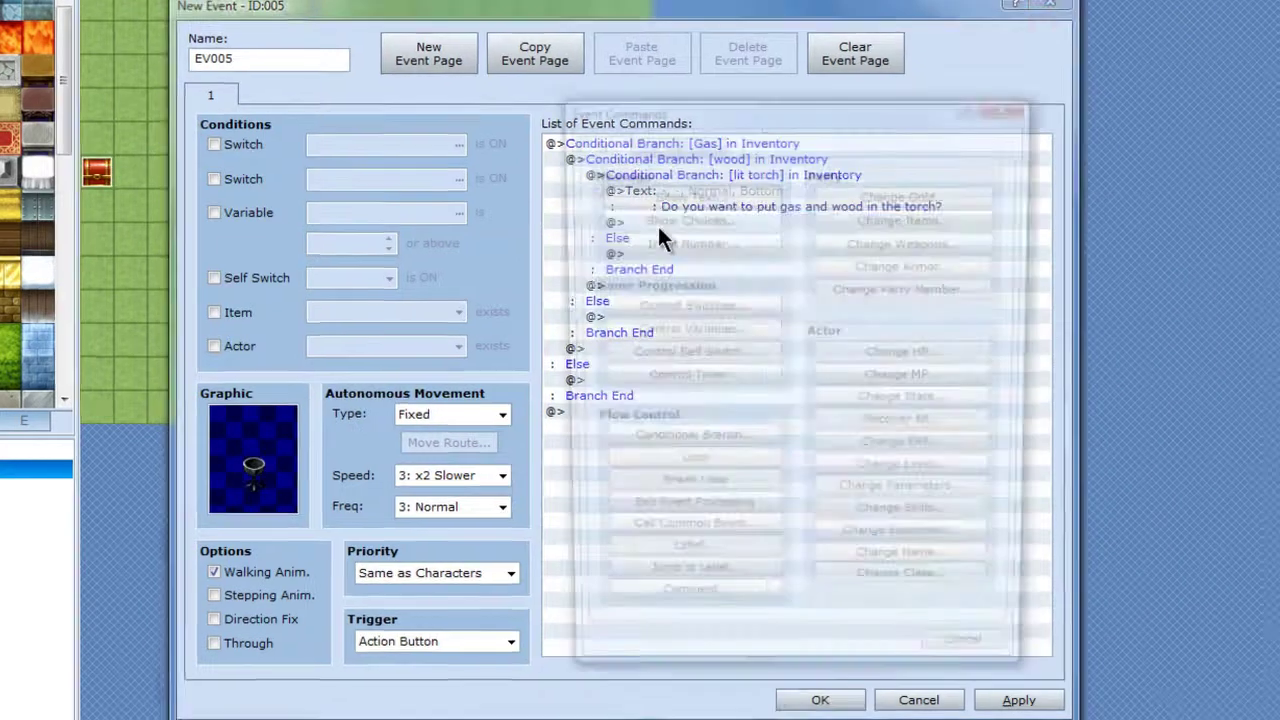
left_click(488, 112)
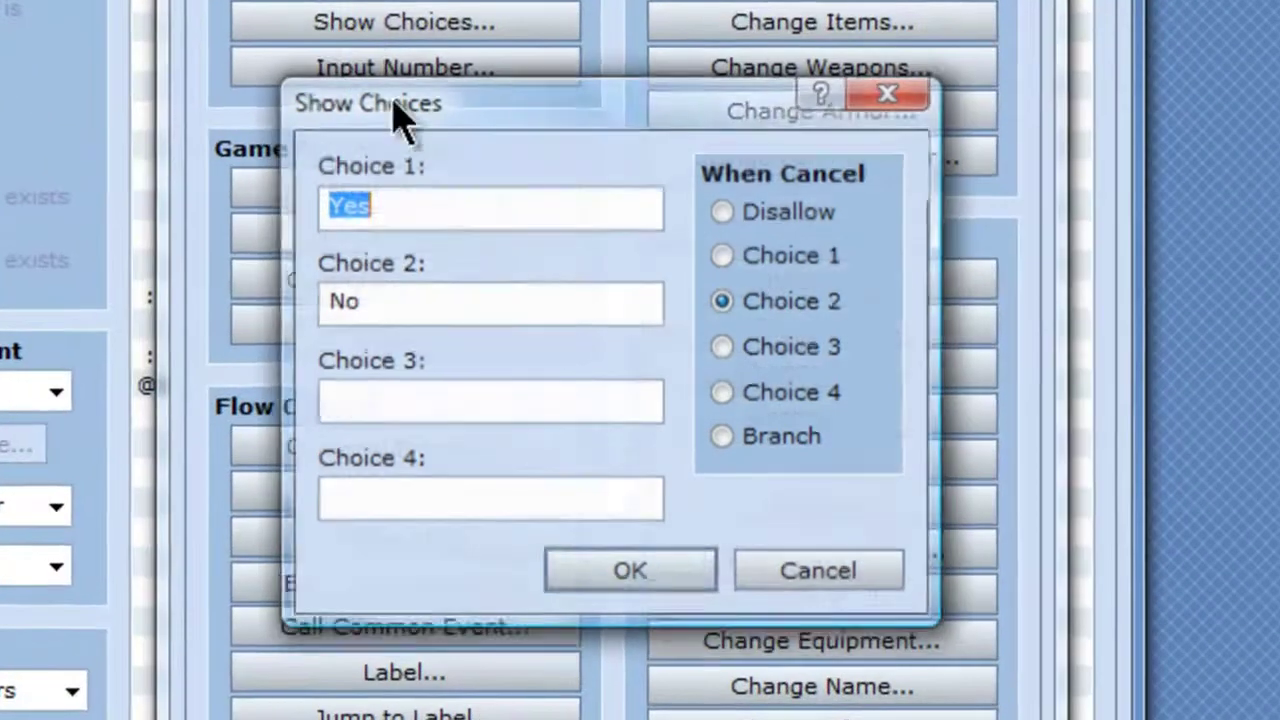
left_click(630, 570)
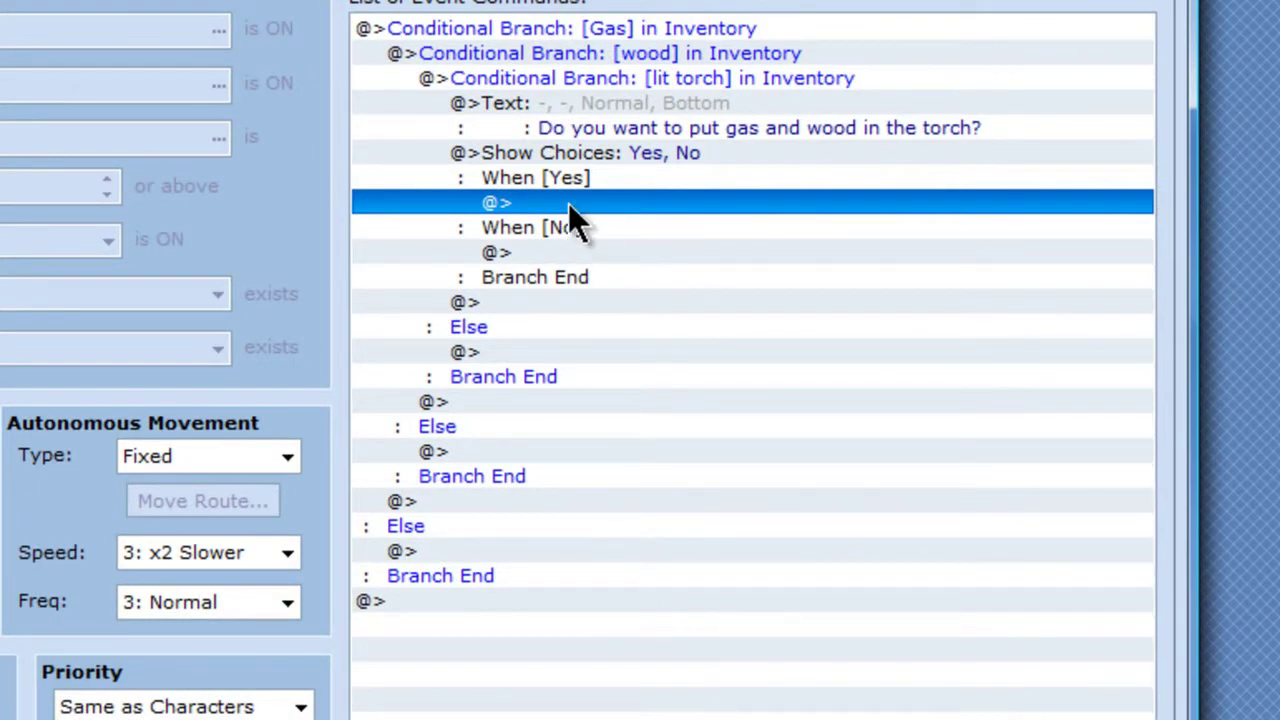
Step: Under Yes, play the Chest sound effect at volume 100 and pitch 150
double_click(568, 203)
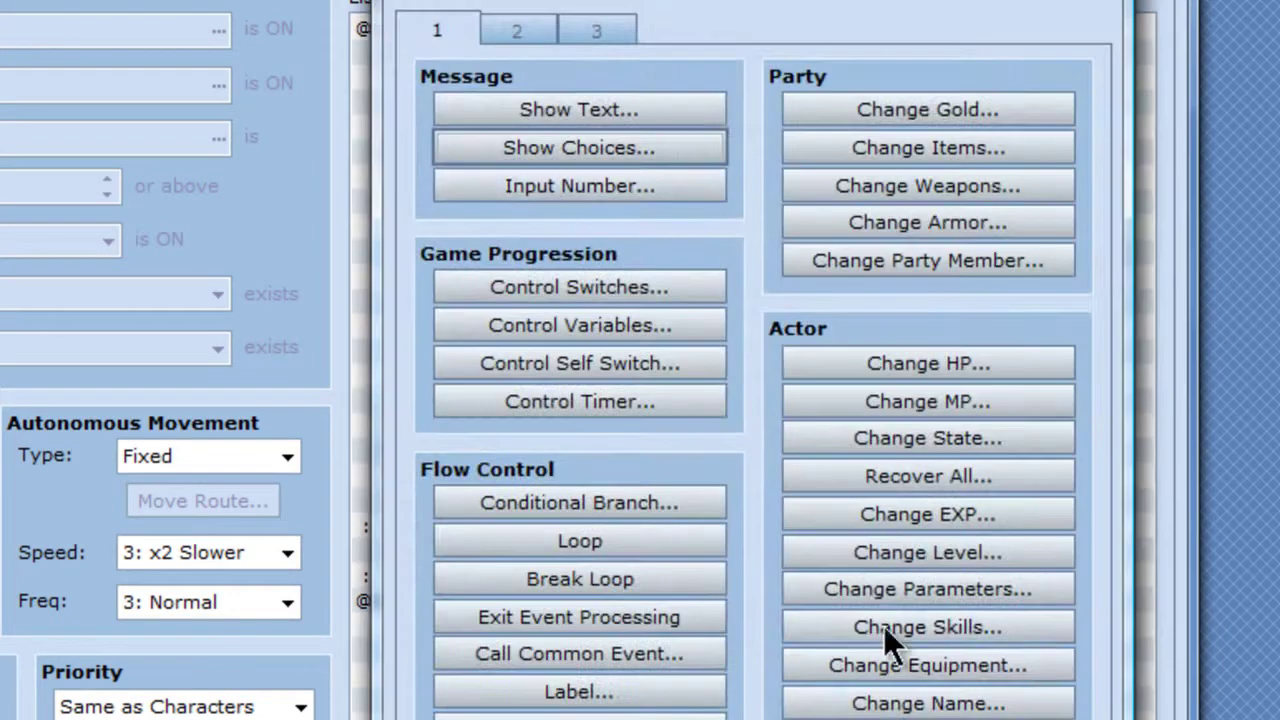
left_click(512, 30)
left_click(857, 688)
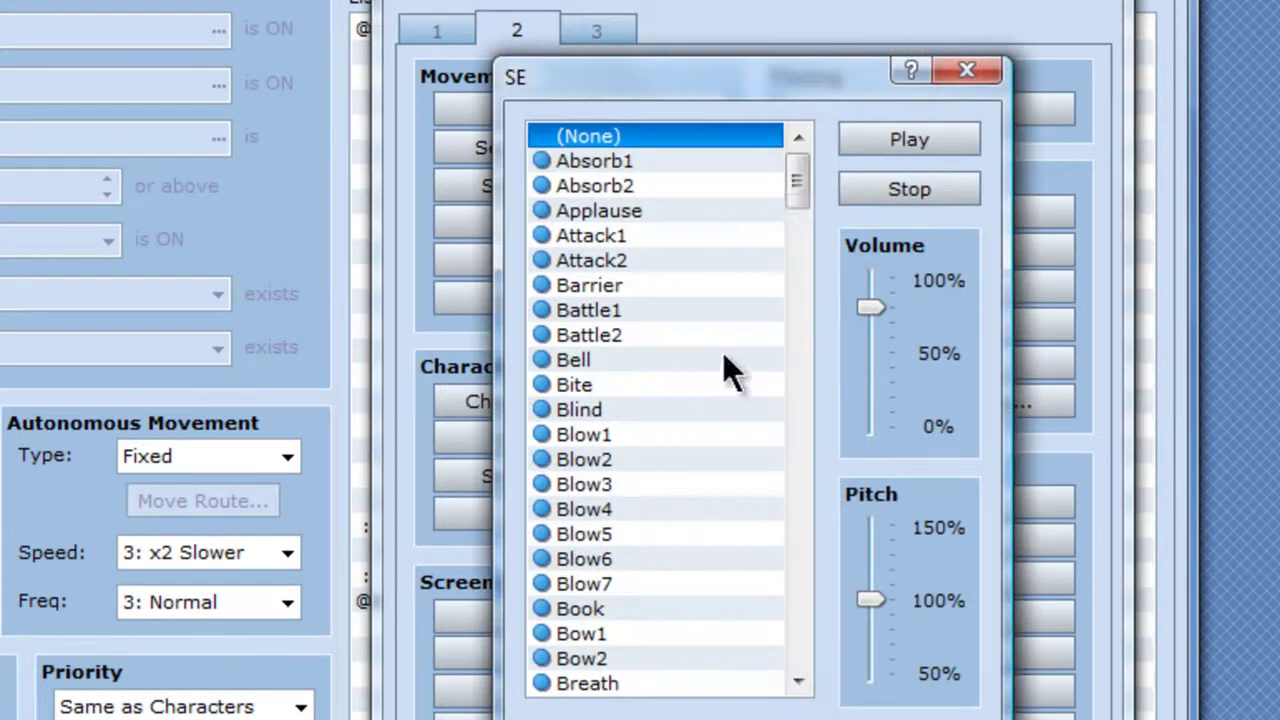
left_click_drag(795, 196, 797, 246)
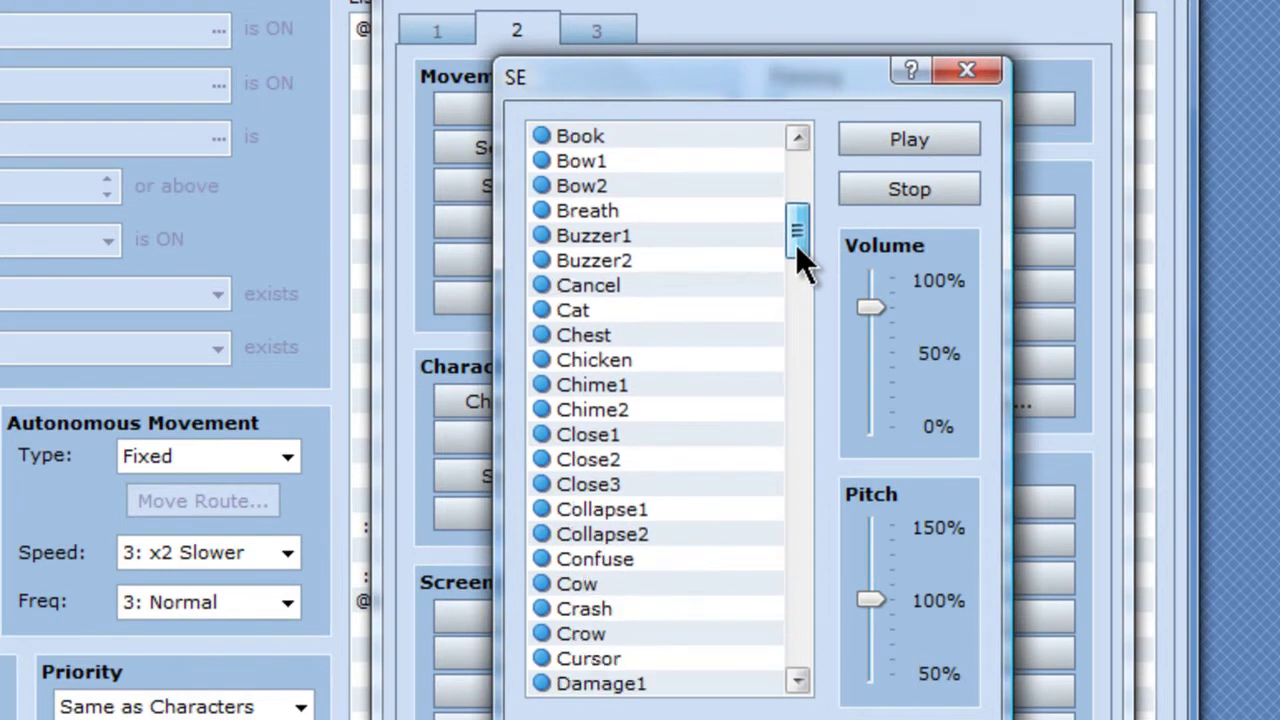
left_click(612, 337)
left_click_drag(870, 600, 873, 580)
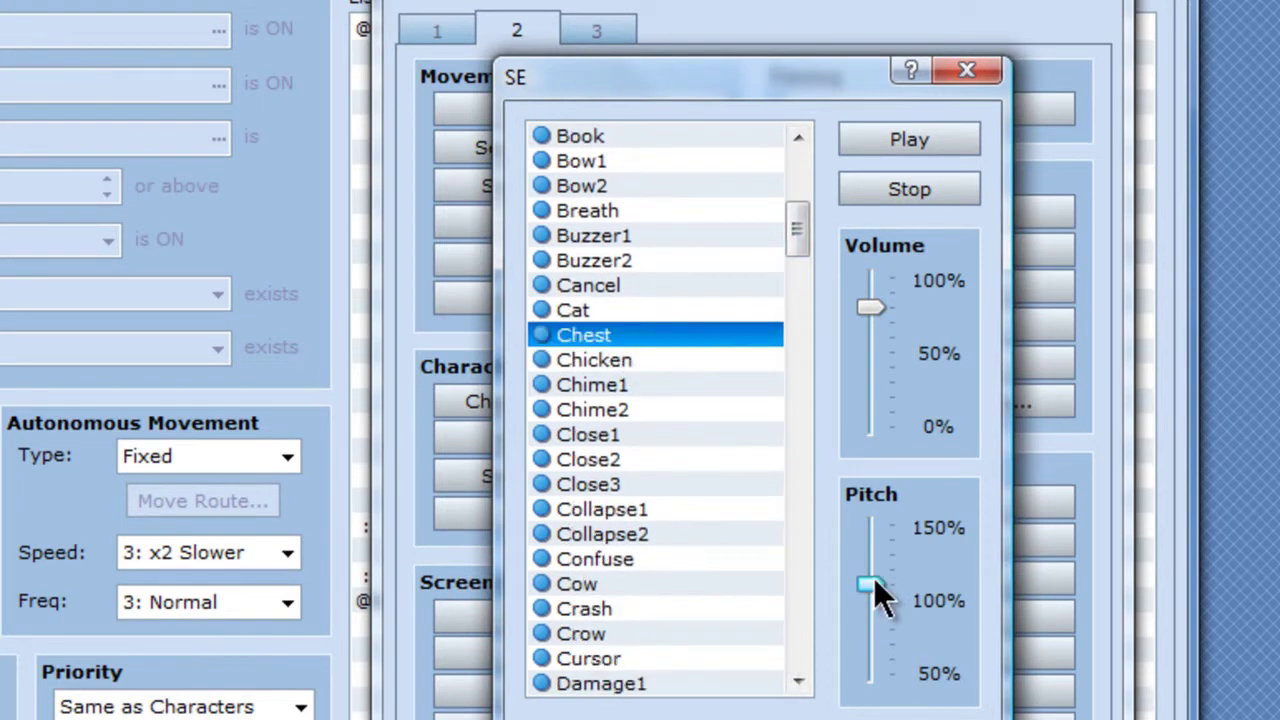
left_click(908, 135)
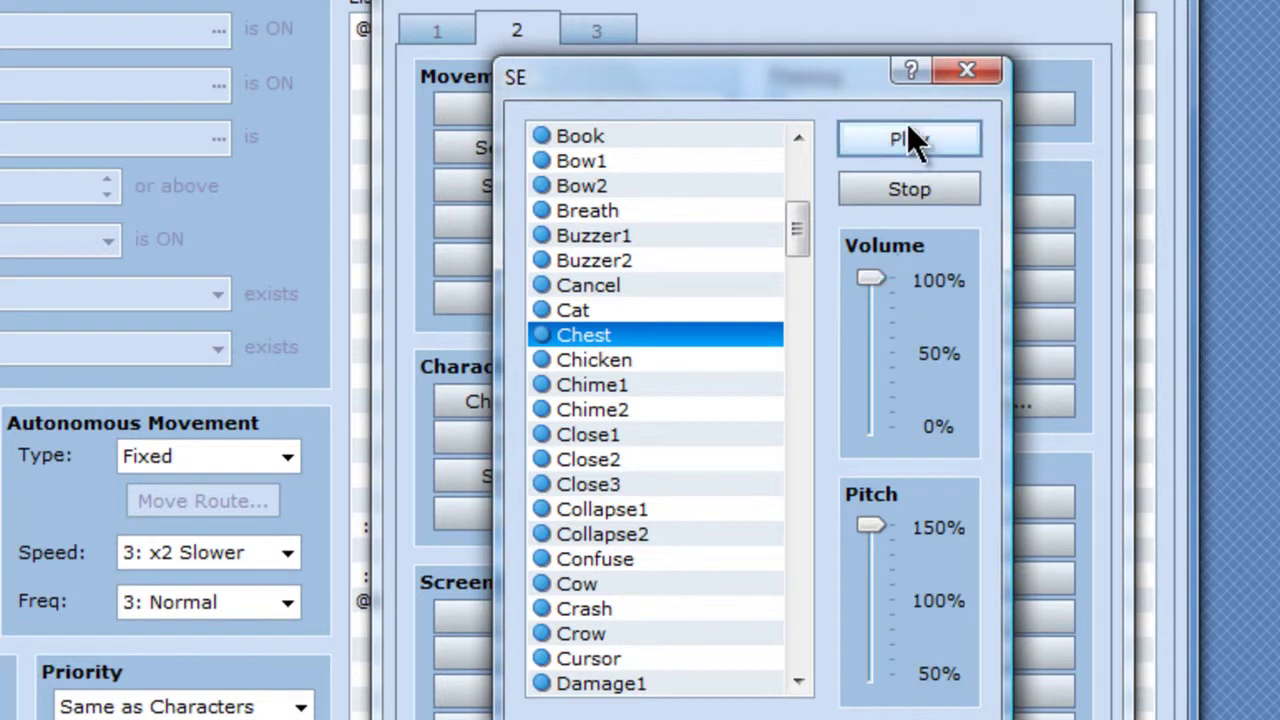
left_click(776, 714)
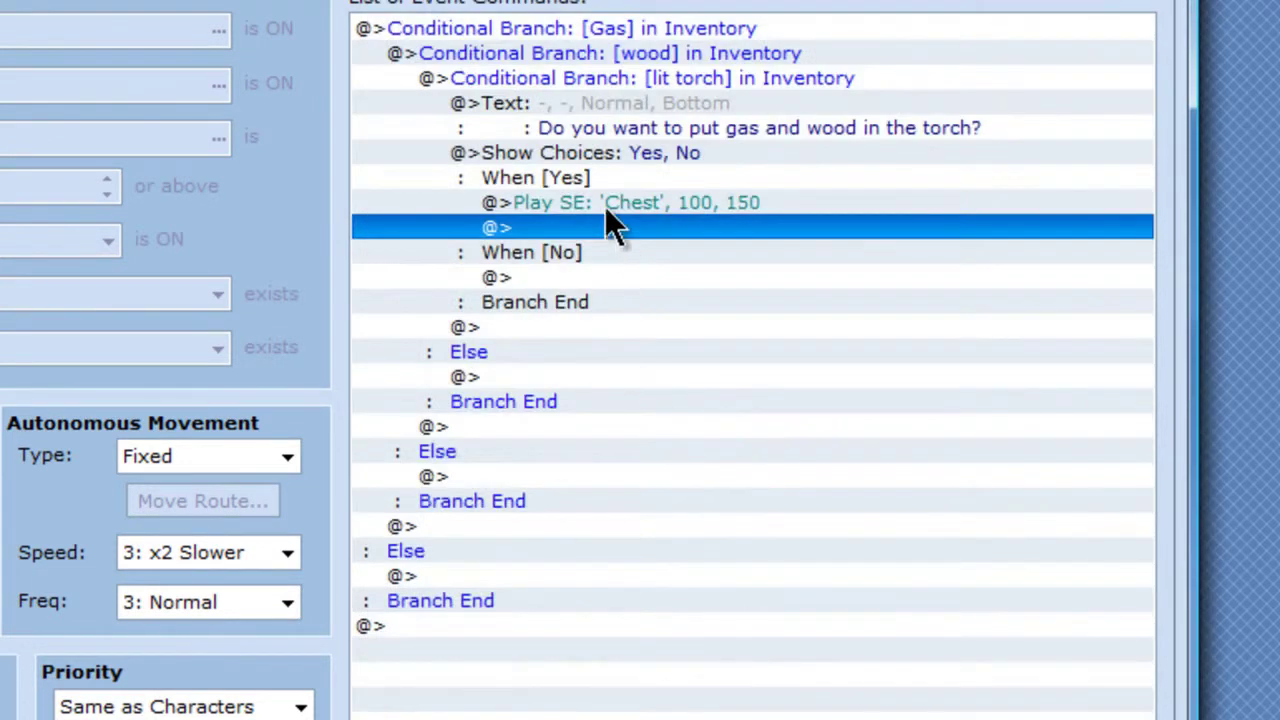
double_click(596, 231)
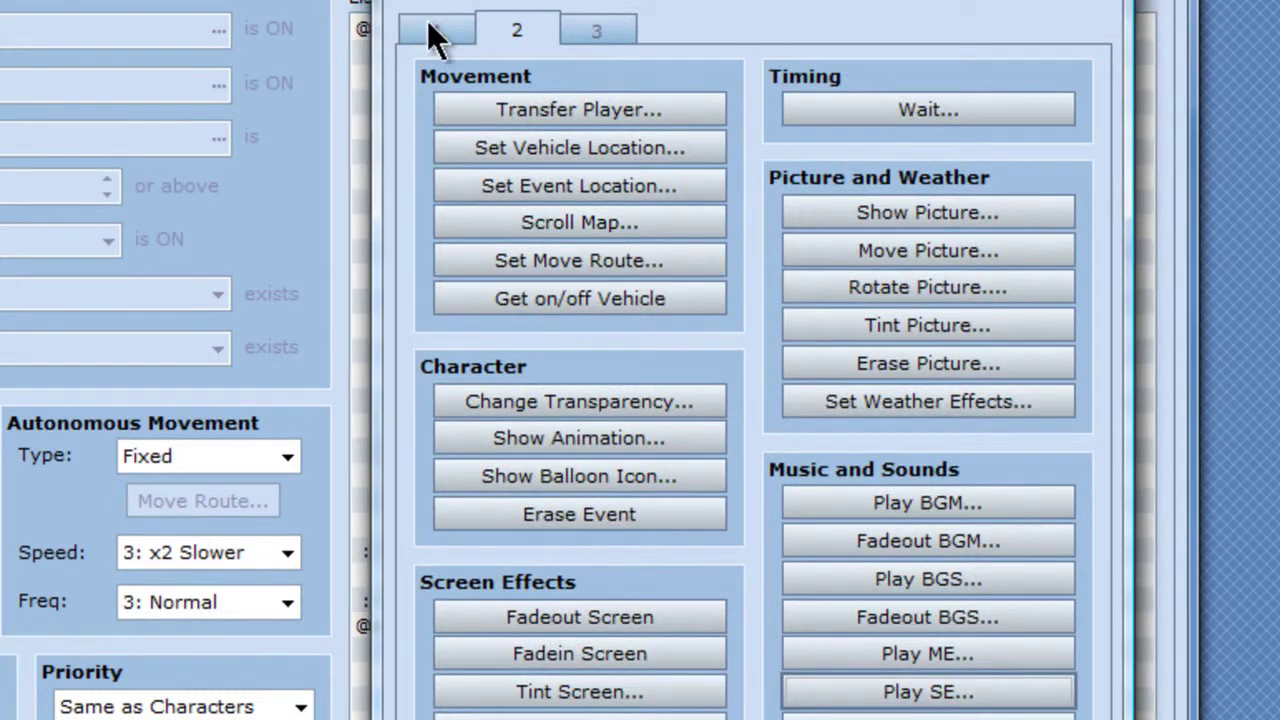
Step: Under Yes, turn self switch A on
left_click(434, 29)
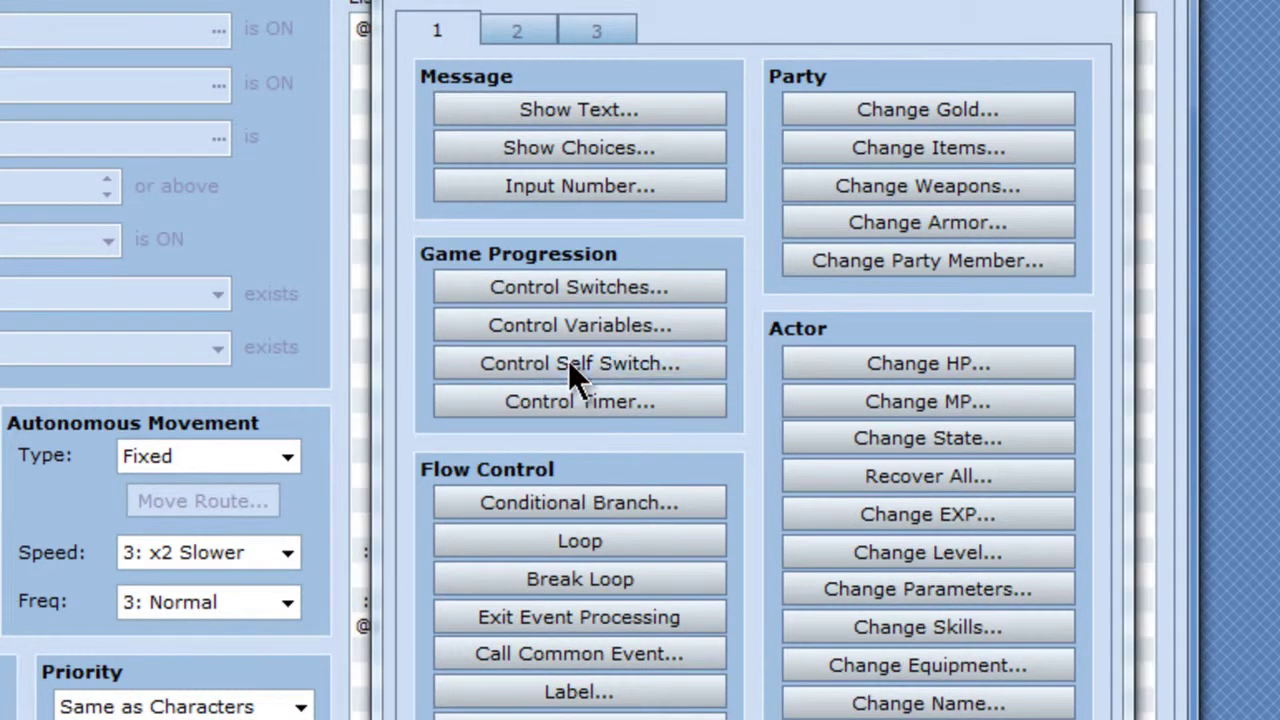
left_click(568, 362)
left_click(869, 377)
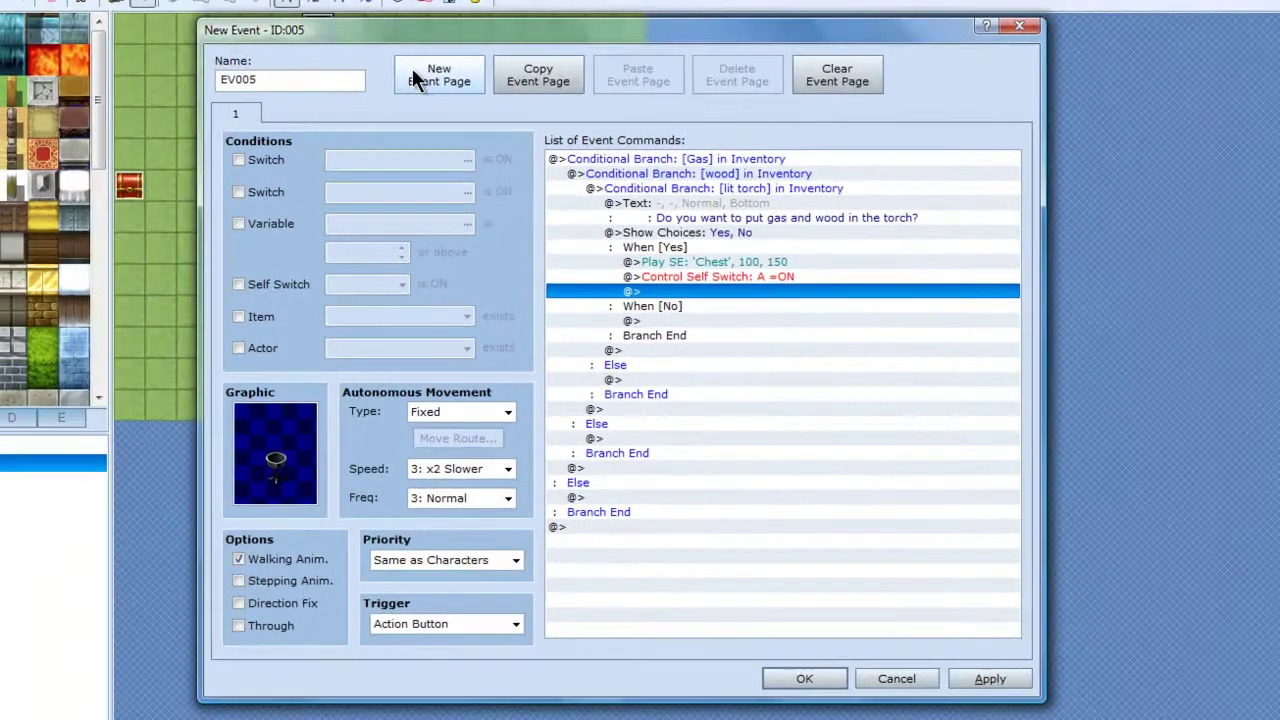
Step: Create event page 2, conditioned on self switch A, with Same as Characters priority
left_click(422, 73)
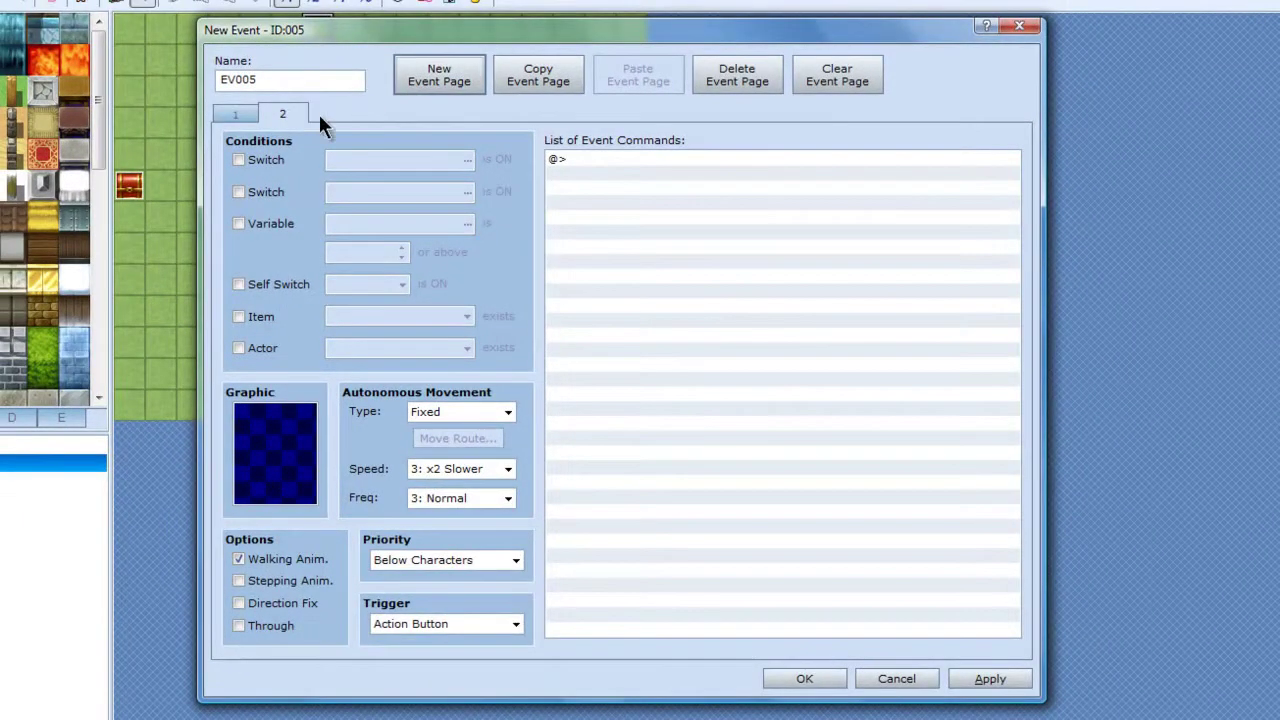
left_click(238, 284)
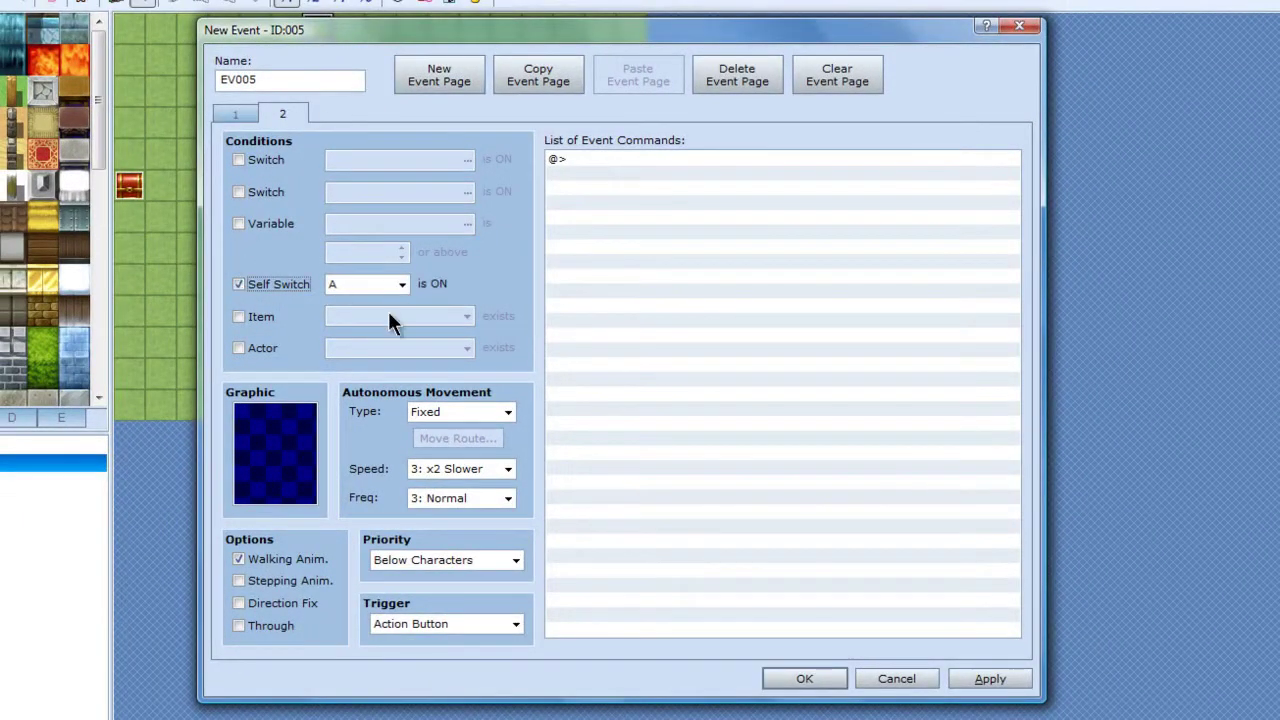
left_click(249, 115)
left_click(300, 116)
left_click(512, 560)
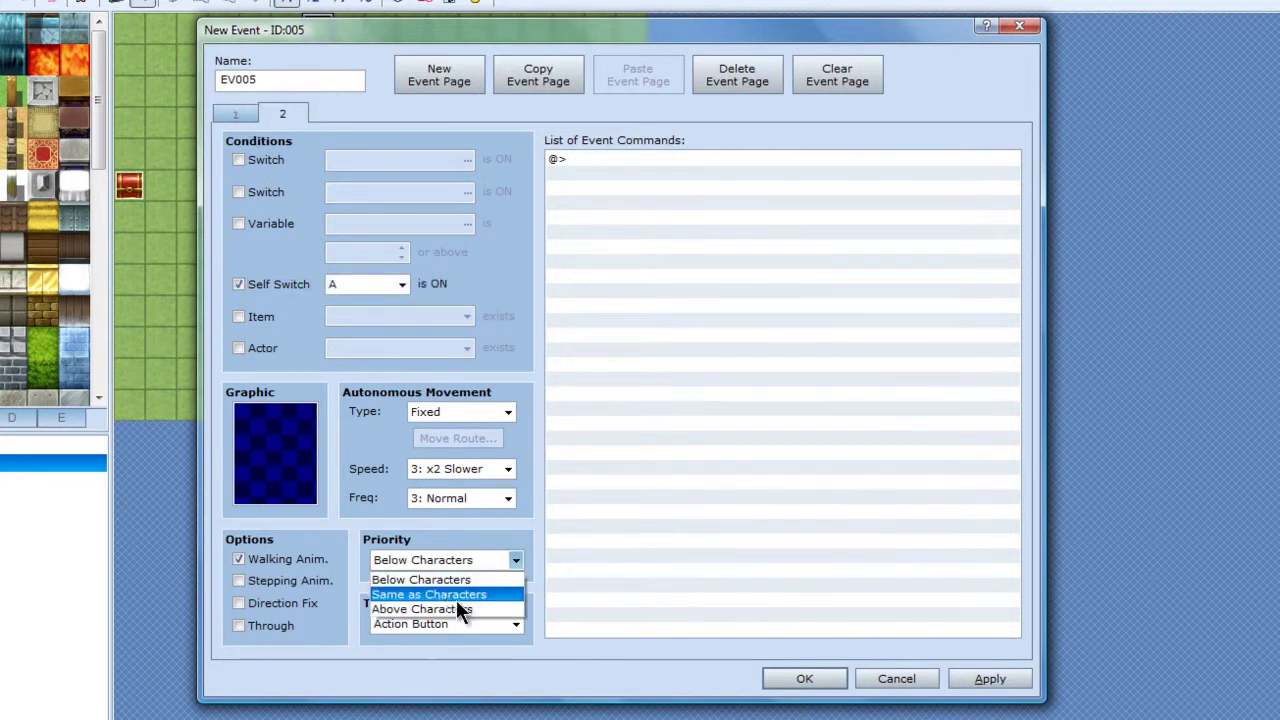
left_click(446, 593)
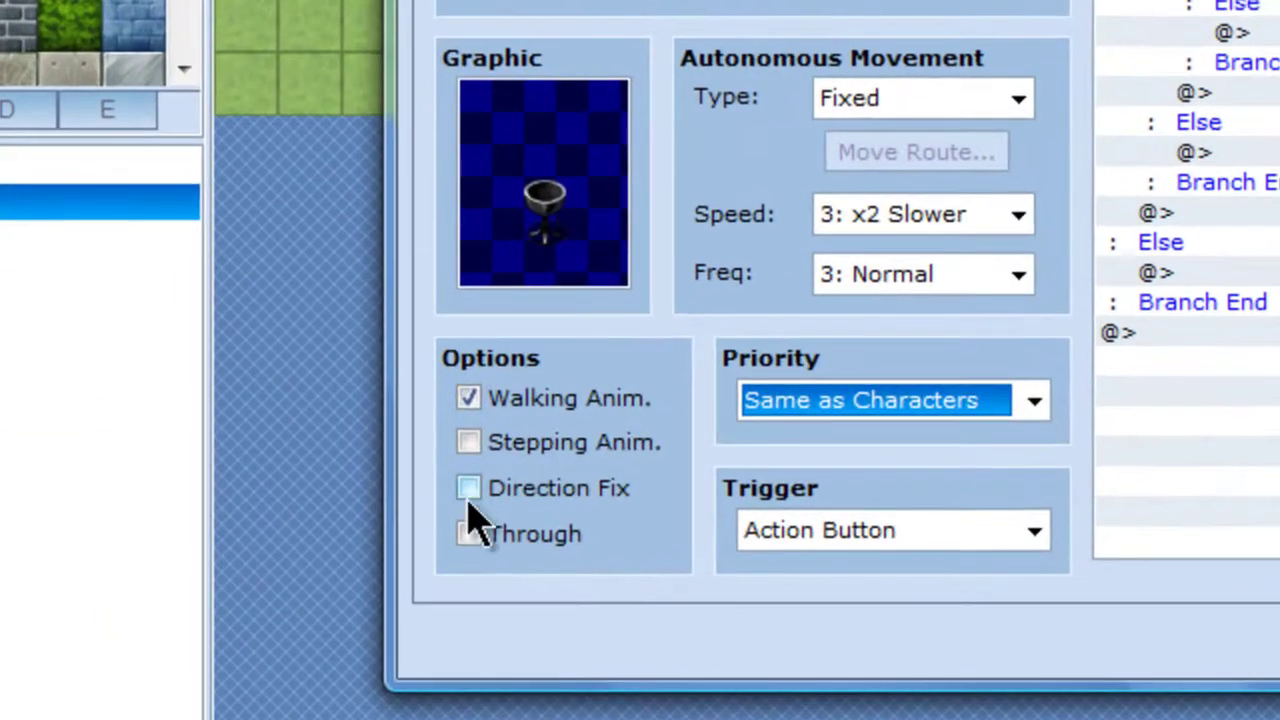
left_click(466, 490)
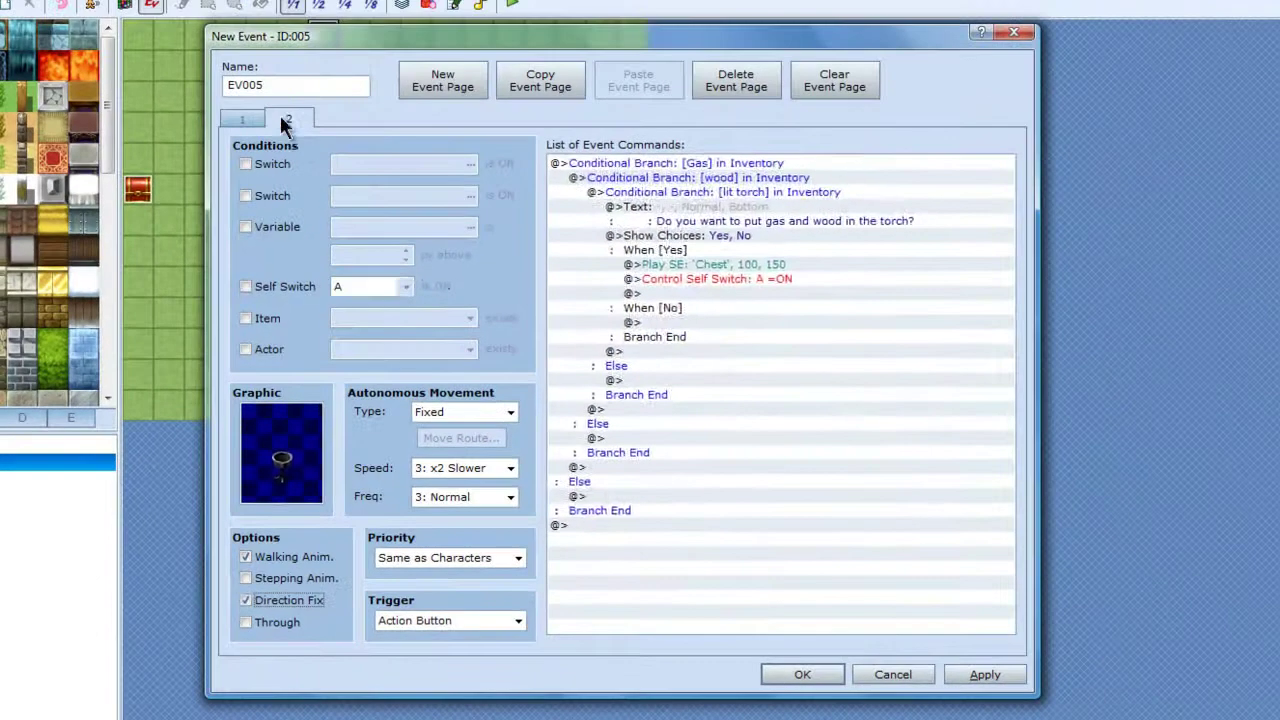
Step: Give page 2 a brazier sprite from the !Other2 sheet
left_click(362, 0)
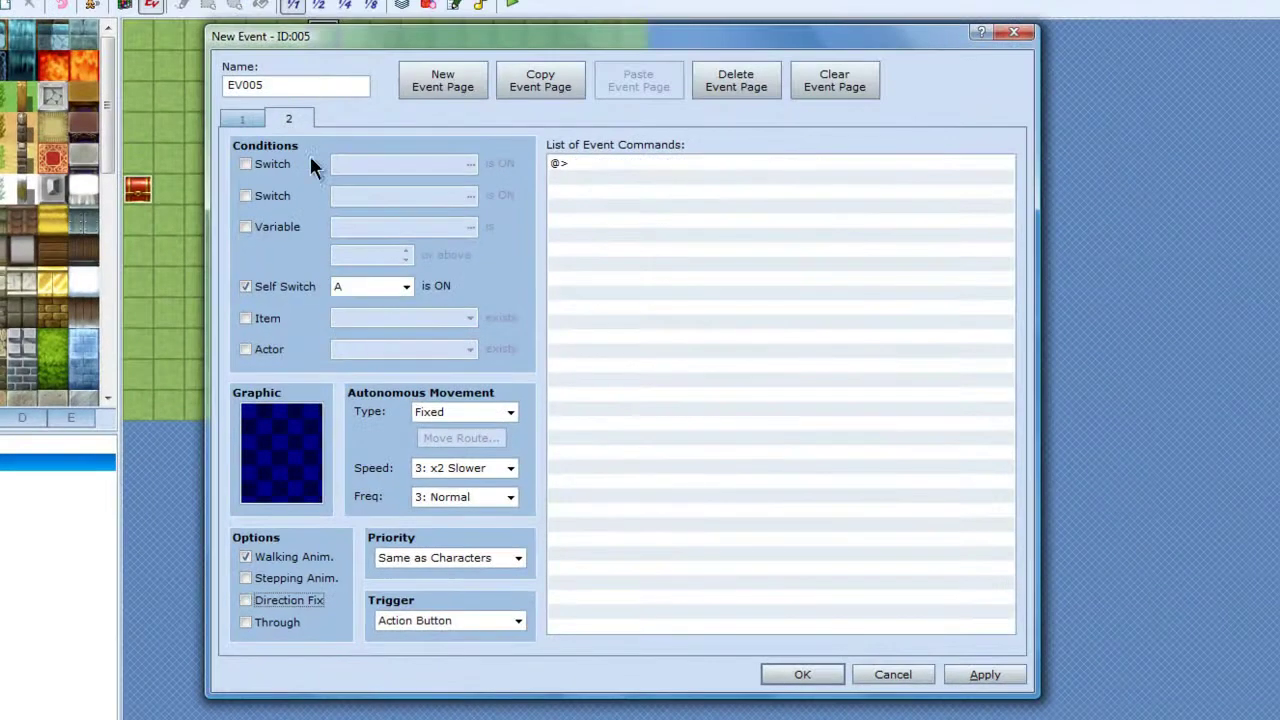
double_click(285, 472)
left_click_drag(493, 300, 418, 445)
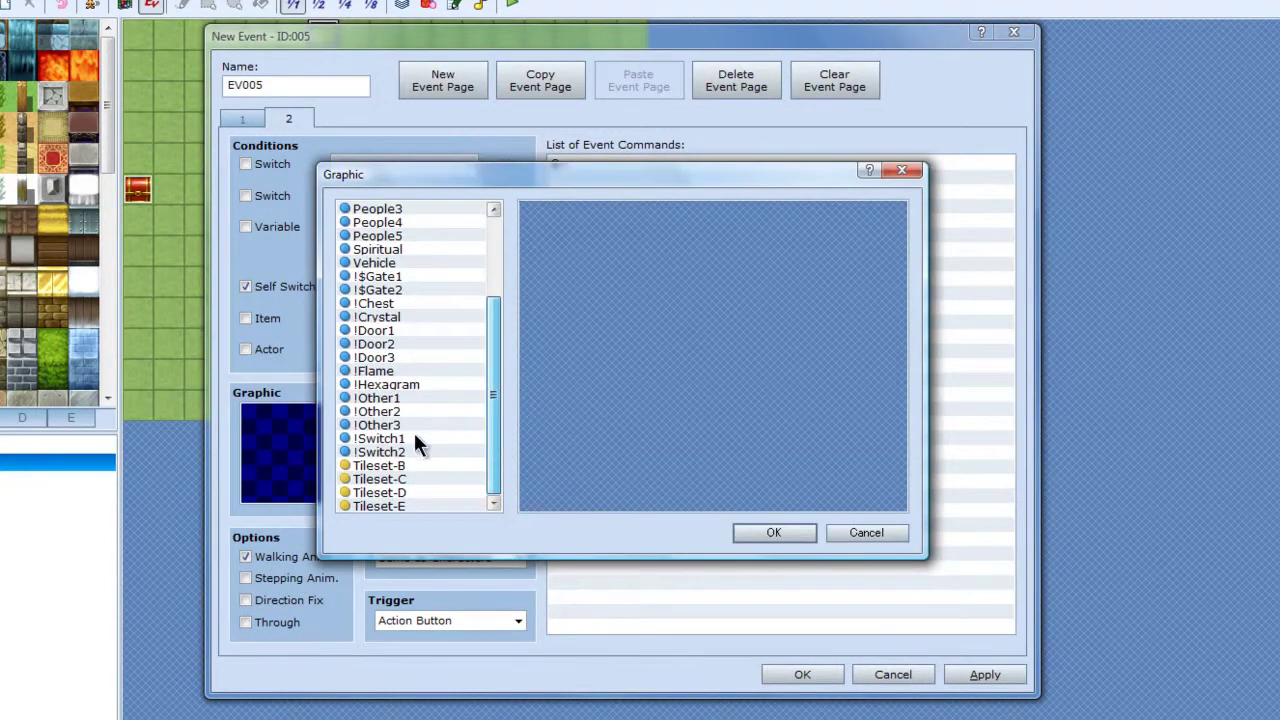
left_click(392, 411)
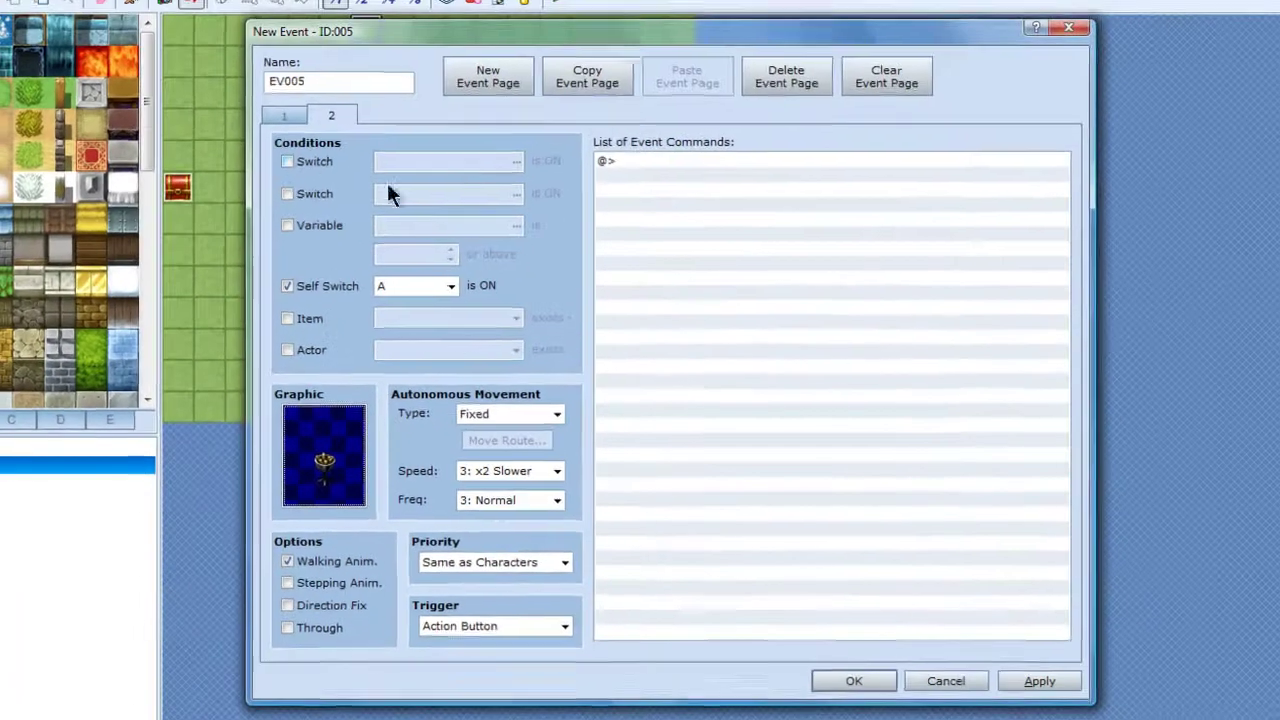
left_click(294, 117)
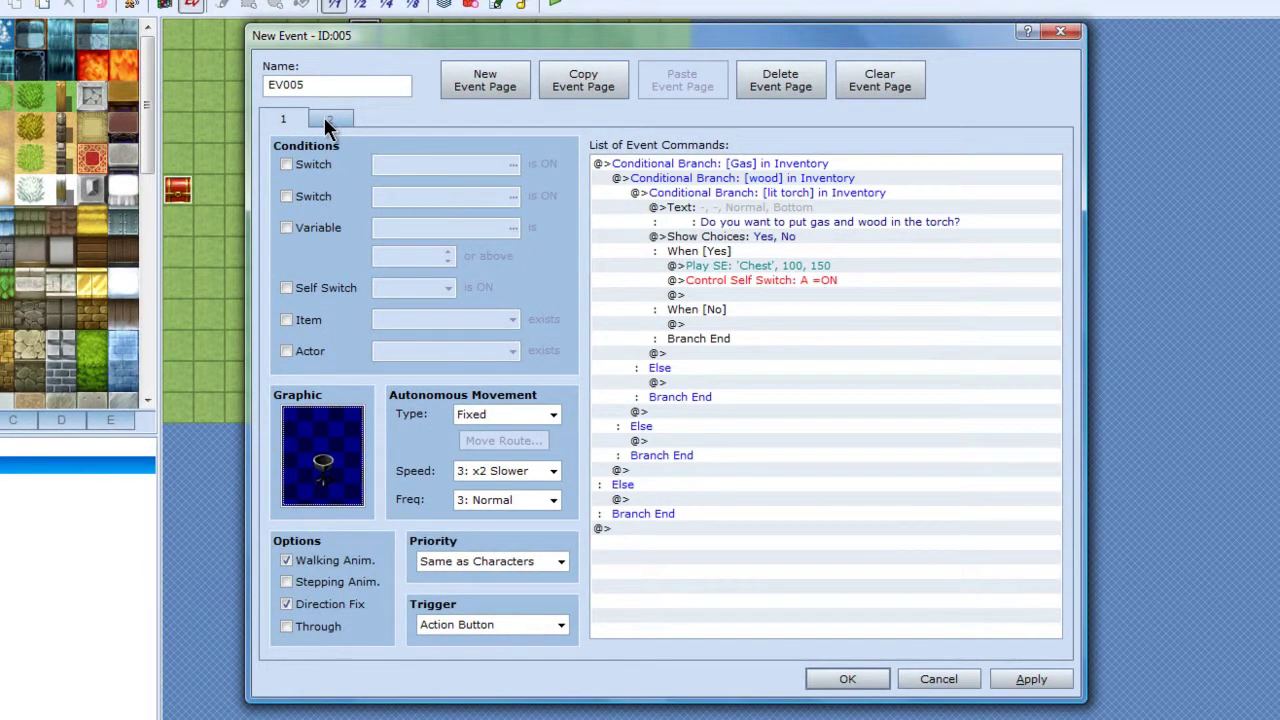
left_click(329, 118)
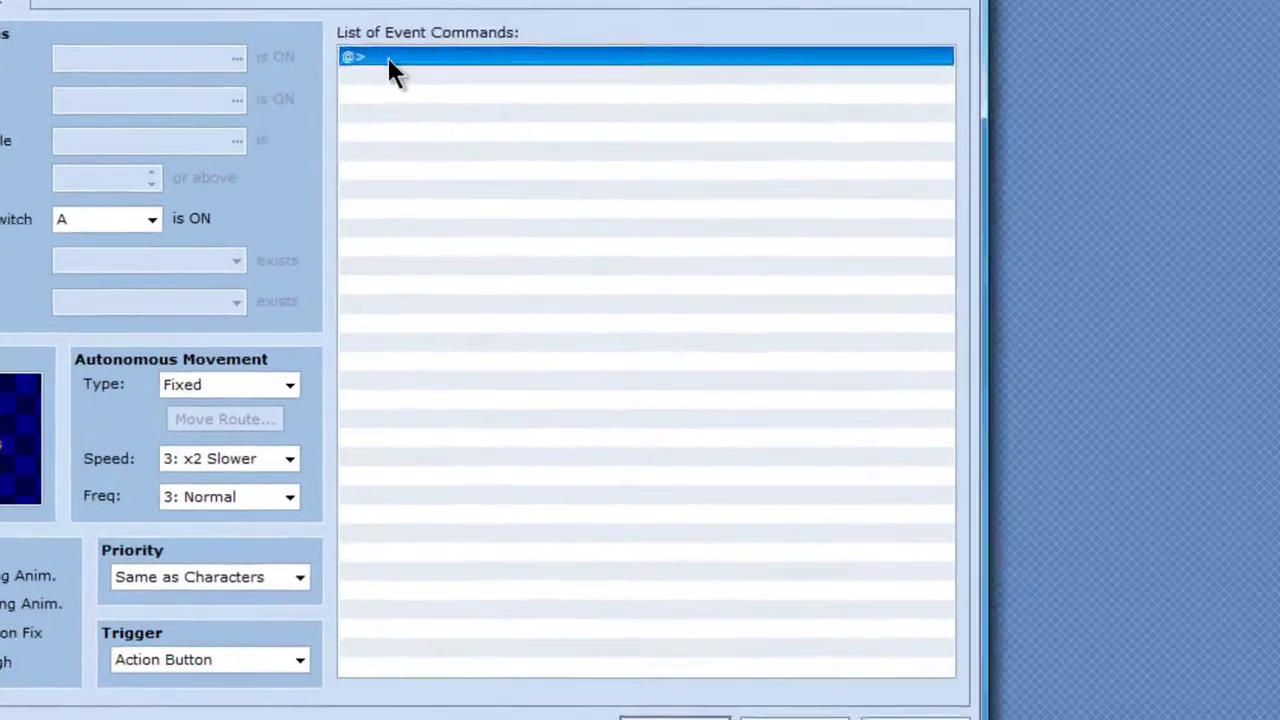
Step: Start a conditional branch on page 2, then abandon it, leaving the list empty
double_click(630, 166)
left_click(498, 416)
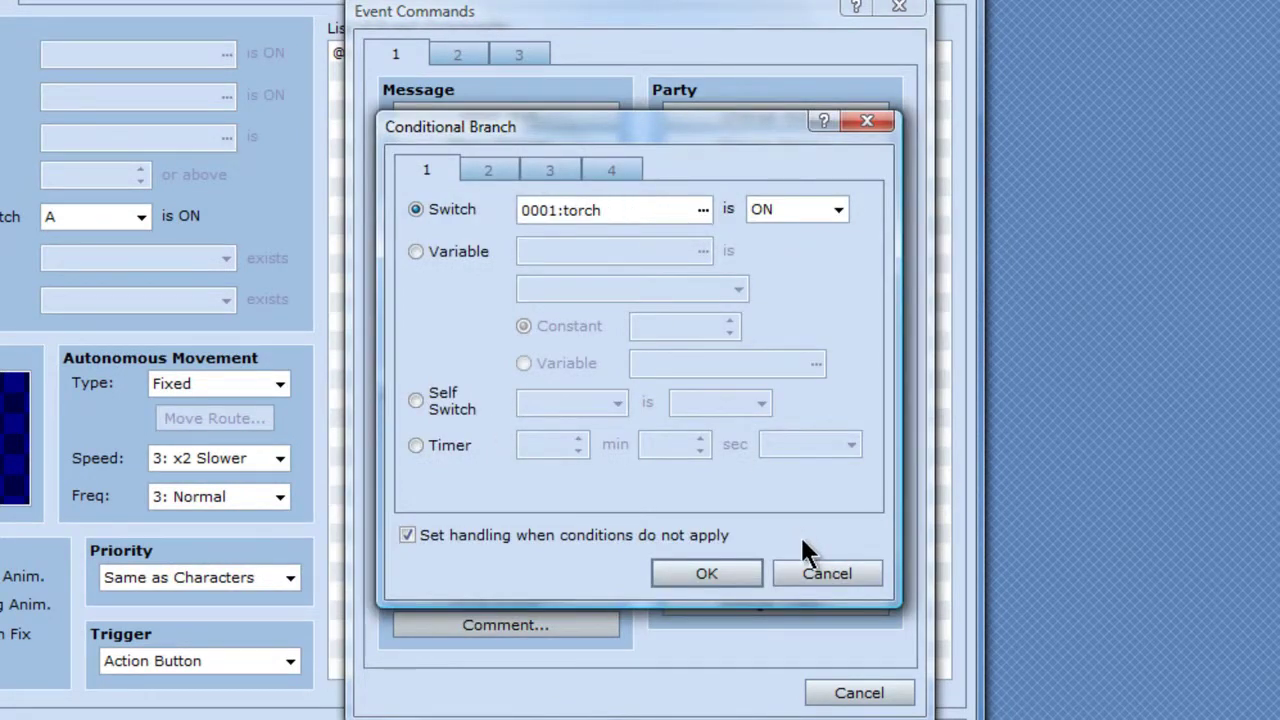
left_click(830, 575)
Step: Apply the event changes and cut the question text through the choices' Branch End from page 1
left_click(855, 692)
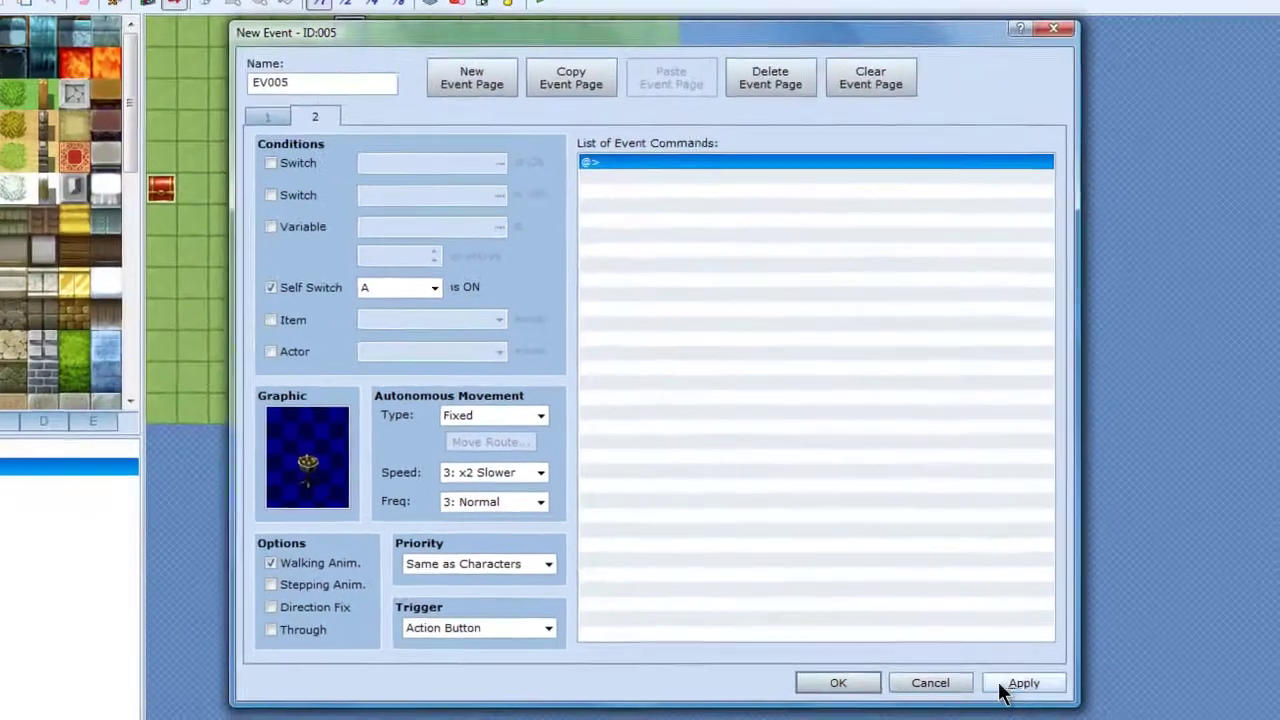
left_click(1020, 683)
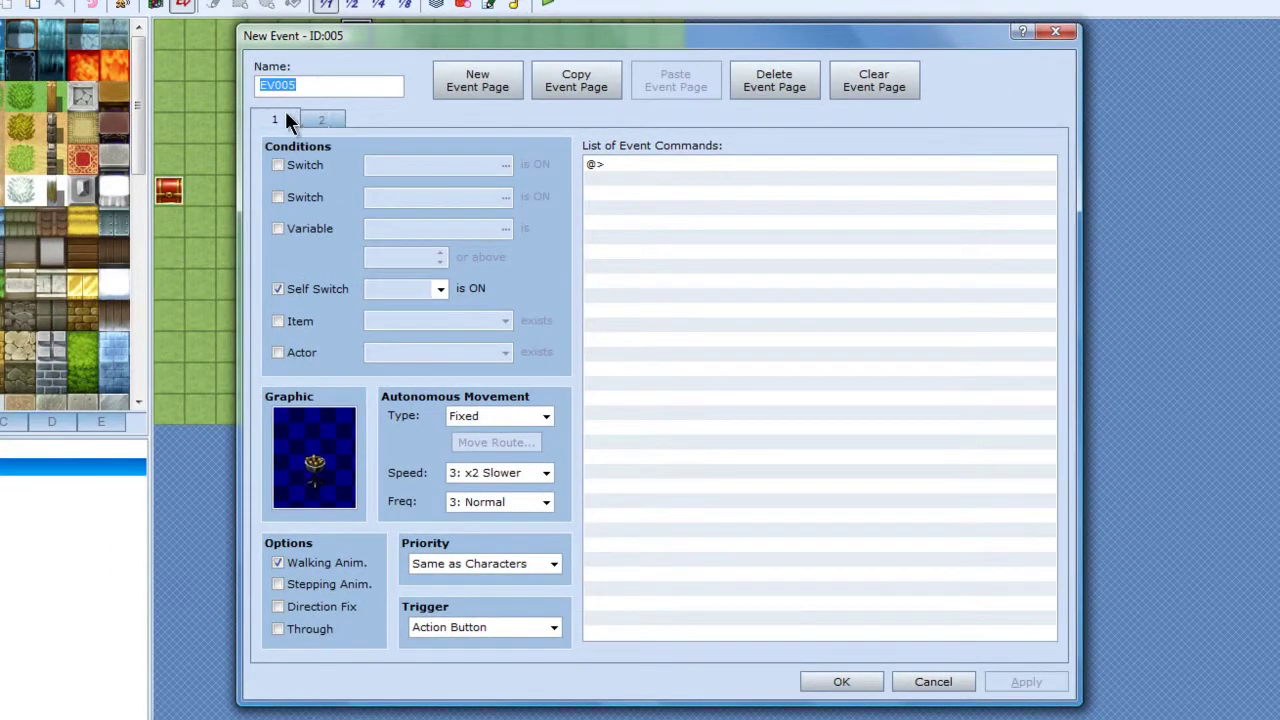
left_click(275, 119)
left_click(696, 163)
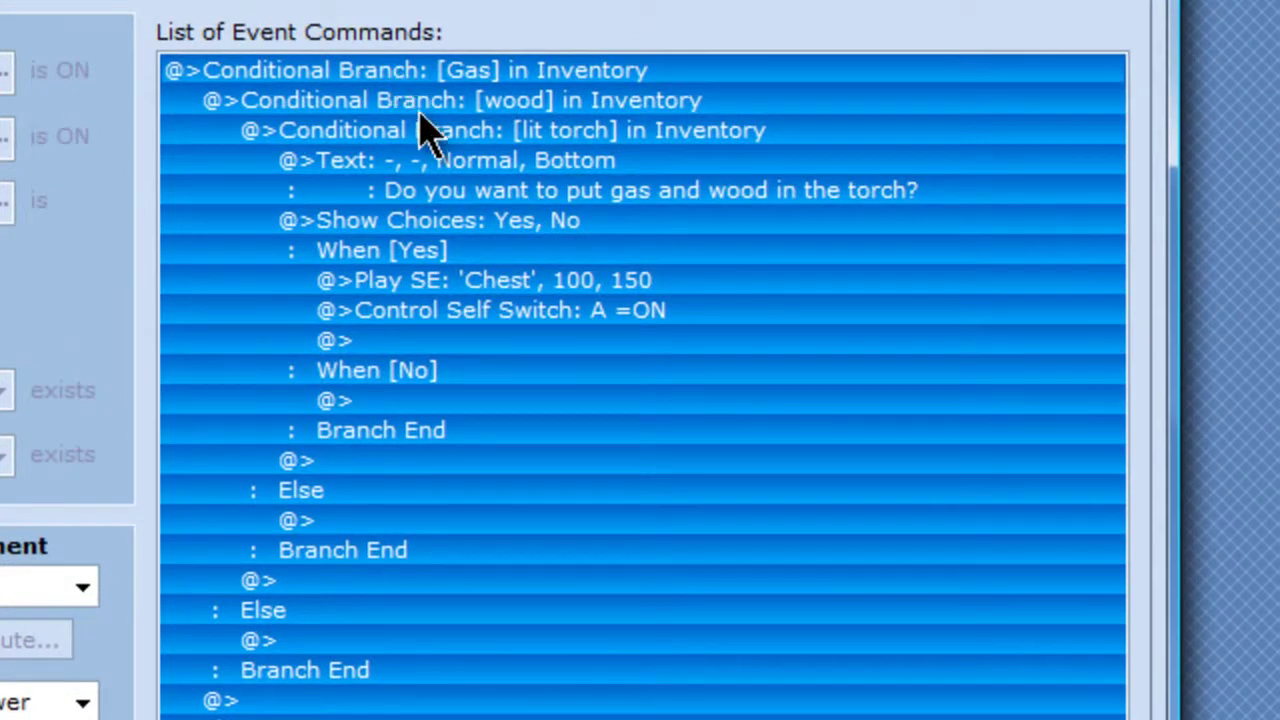
left_click(426, 131)
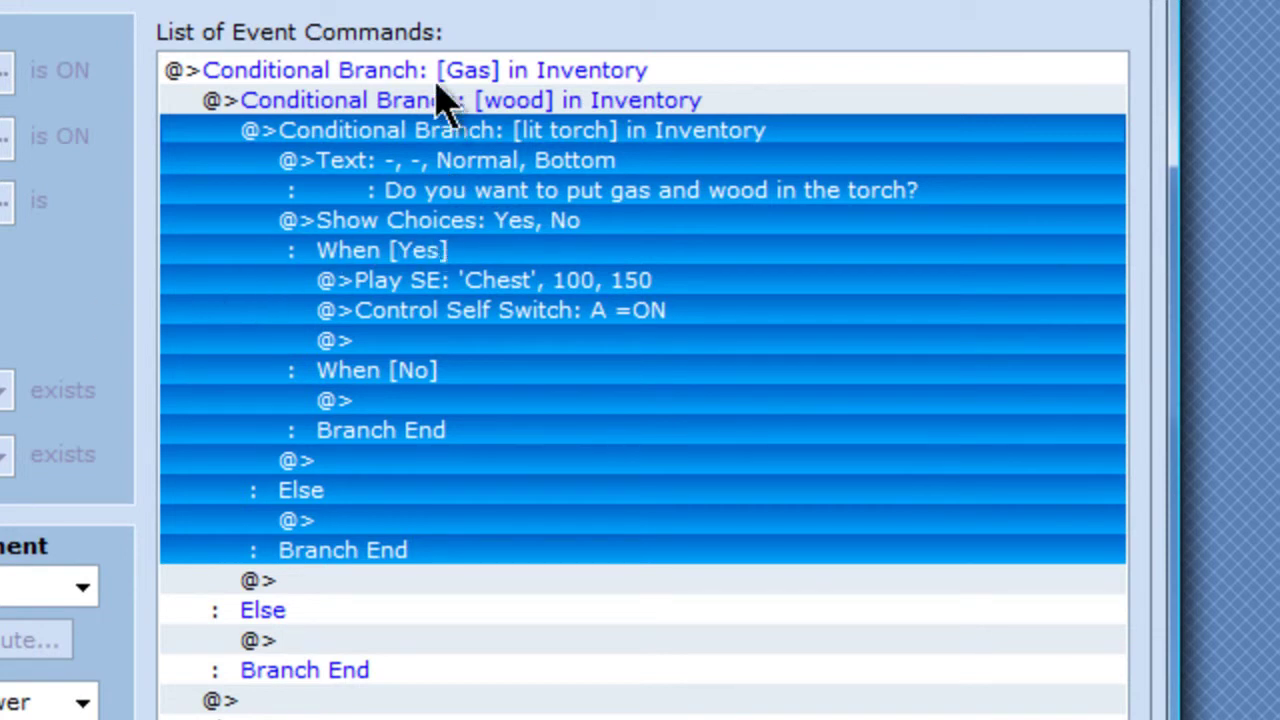
left_click(480, 188)
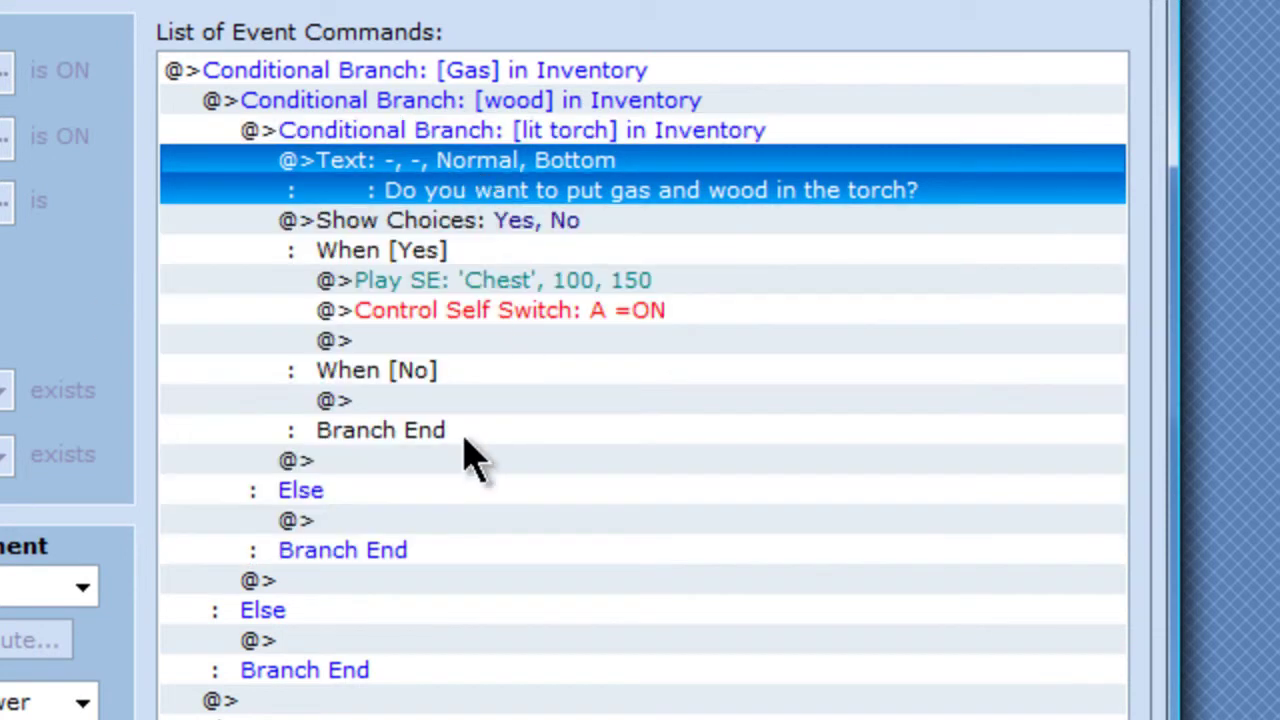
left_click(450, 478, "shift")
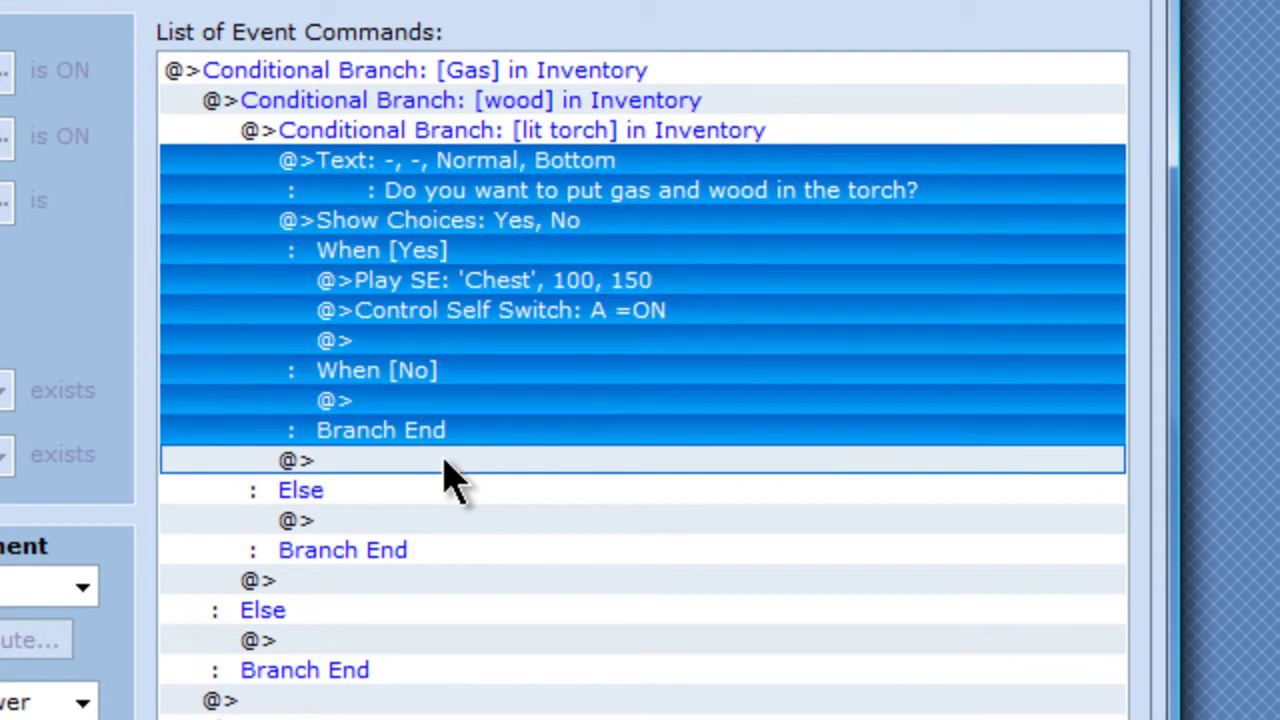
right_click(381, 240)
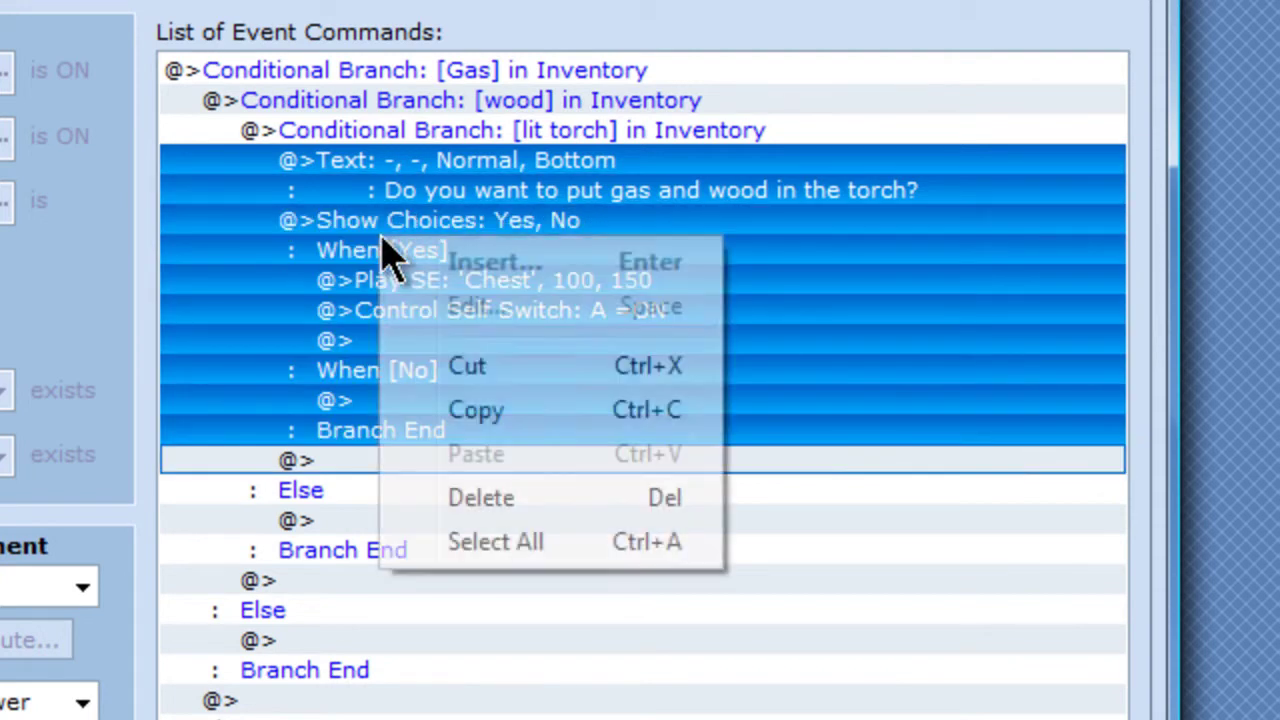
left_click(478, 366)
left_click(244, 530)
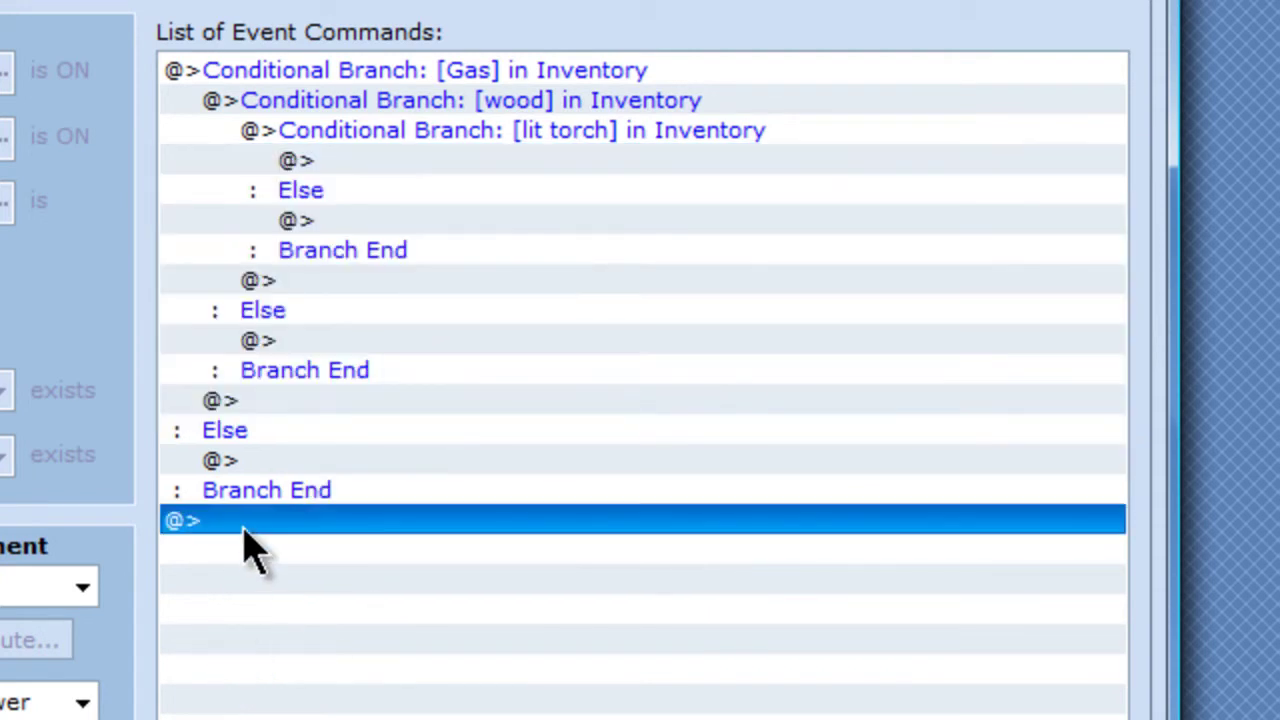